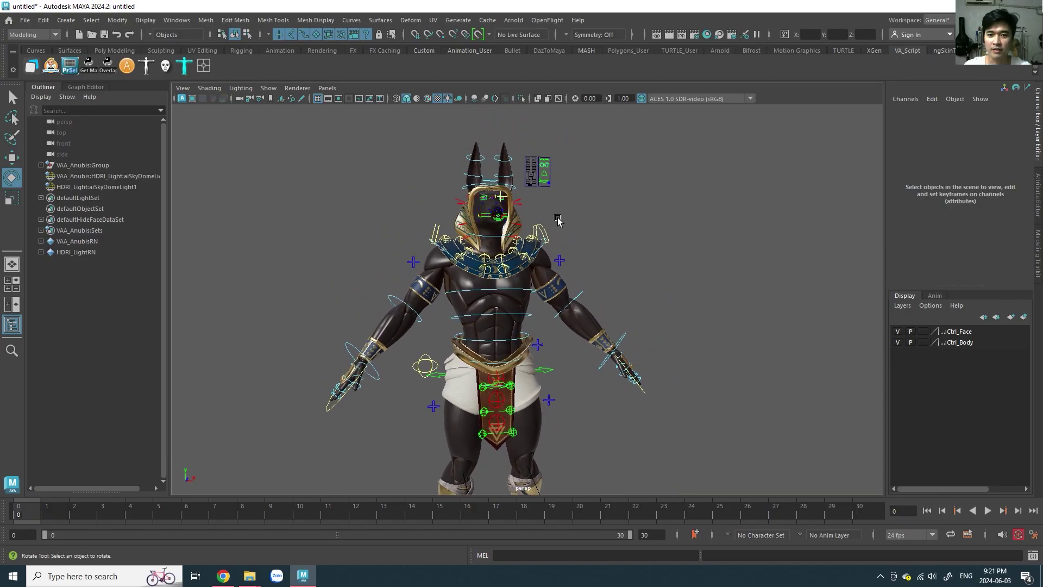
Bring the Gumroad store page forward in Chrome and scroll its product list.
left_click(223, 576)
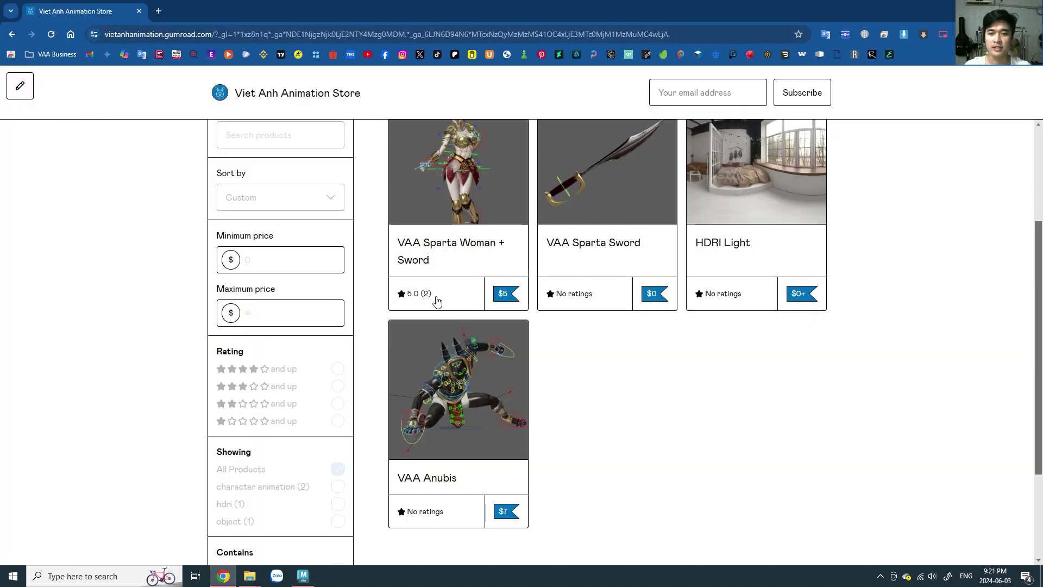
scroll(652, 390, "up", 1)
scroll(652, 390, "up", 1)
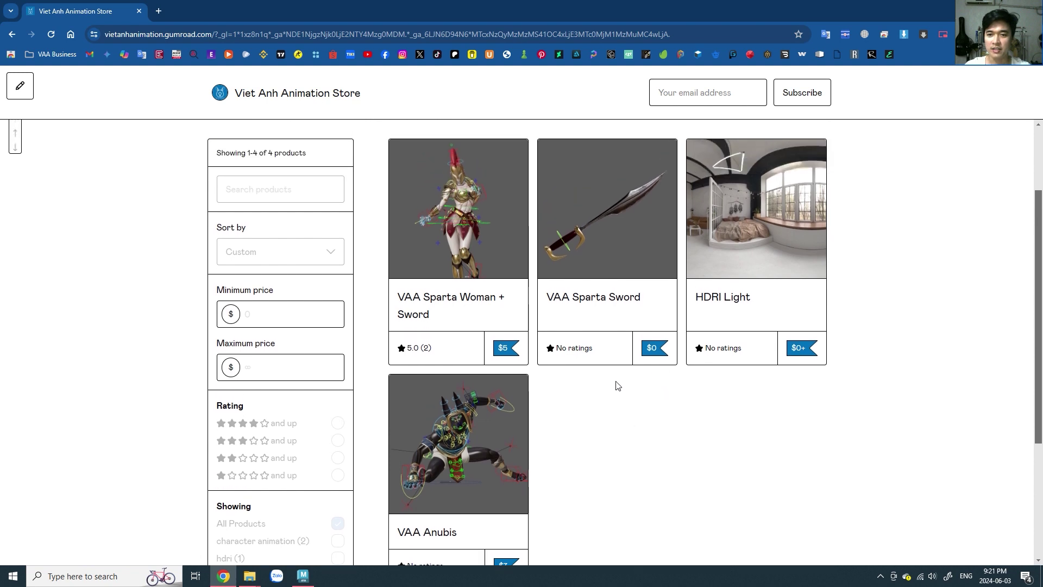
scroll(617, 385, "down", 2)
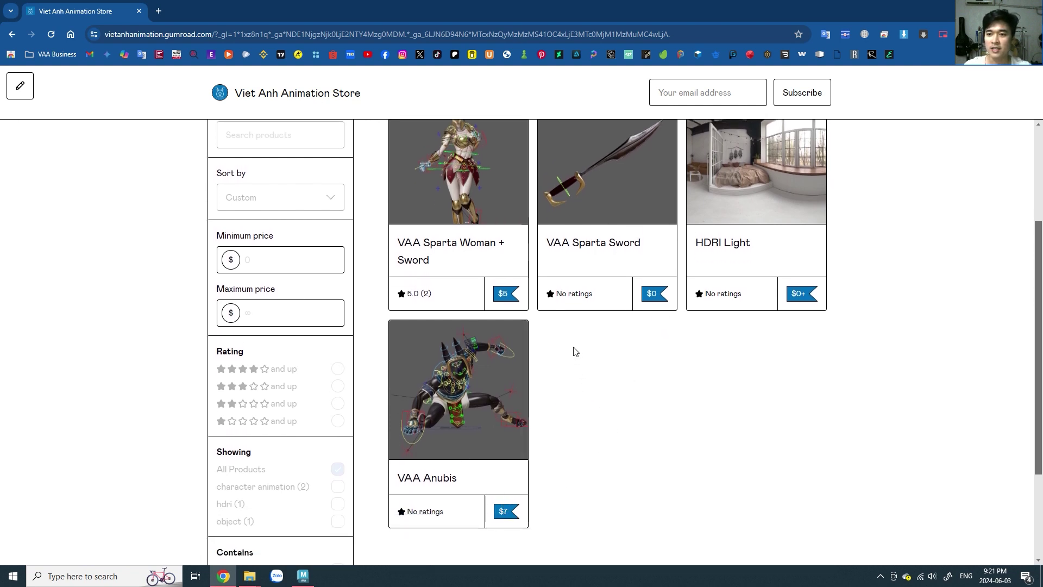
Open the VAA Anubis product and scroll through its description and $7, $50, $1,000 licences.
left_click(471, 415)
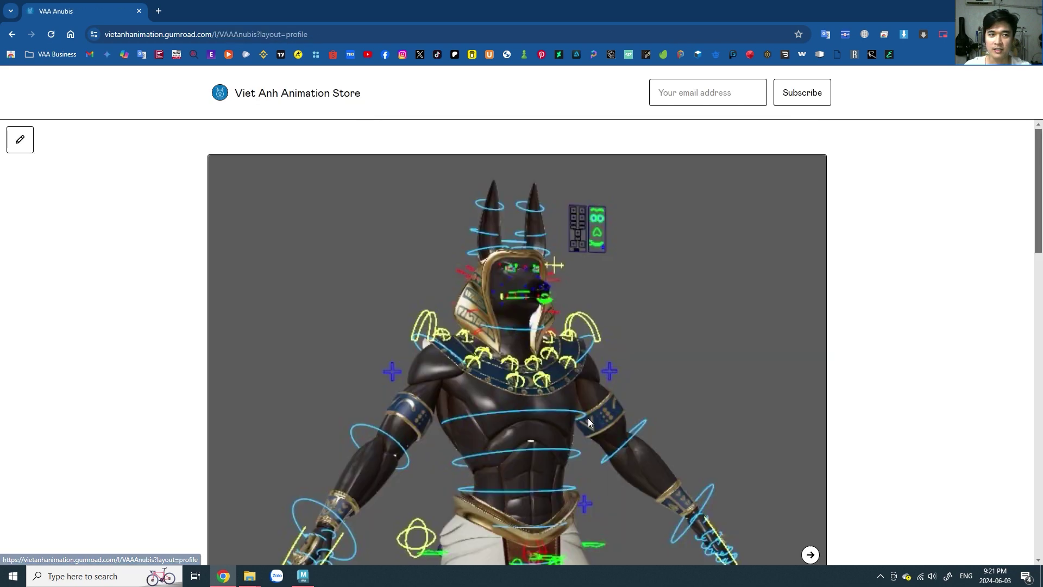
scroll(617, 373, "down", 5)
scroll(794, 359, "down", 5)
scroll(922, 371, "down", 3)
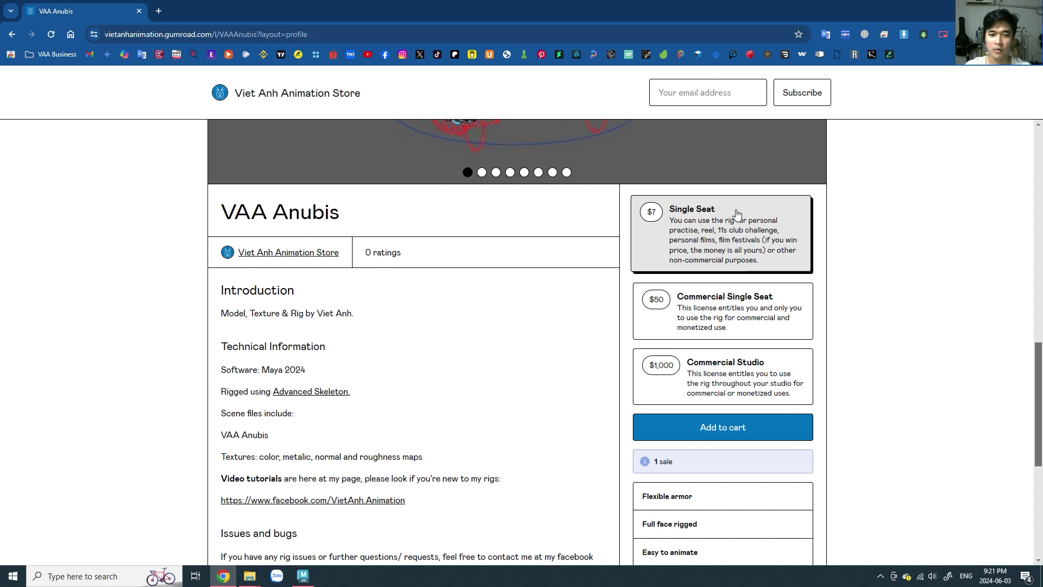
scroll(598, 266, "up", 4)
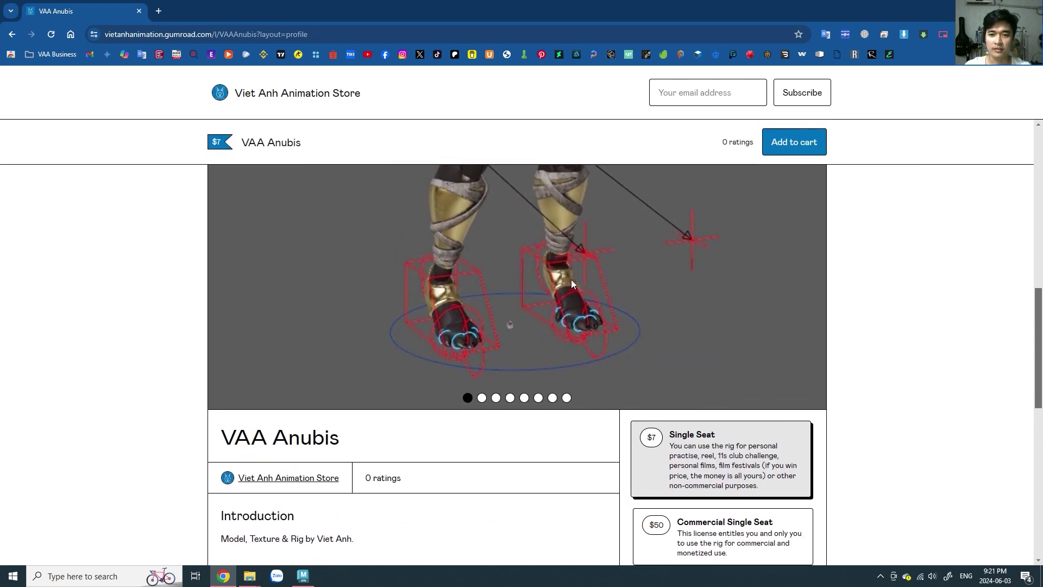
scroll(572, 280, "up", 3)
scroll(571, 286, "up", 5)
scroll(571, 287, "up", 3)
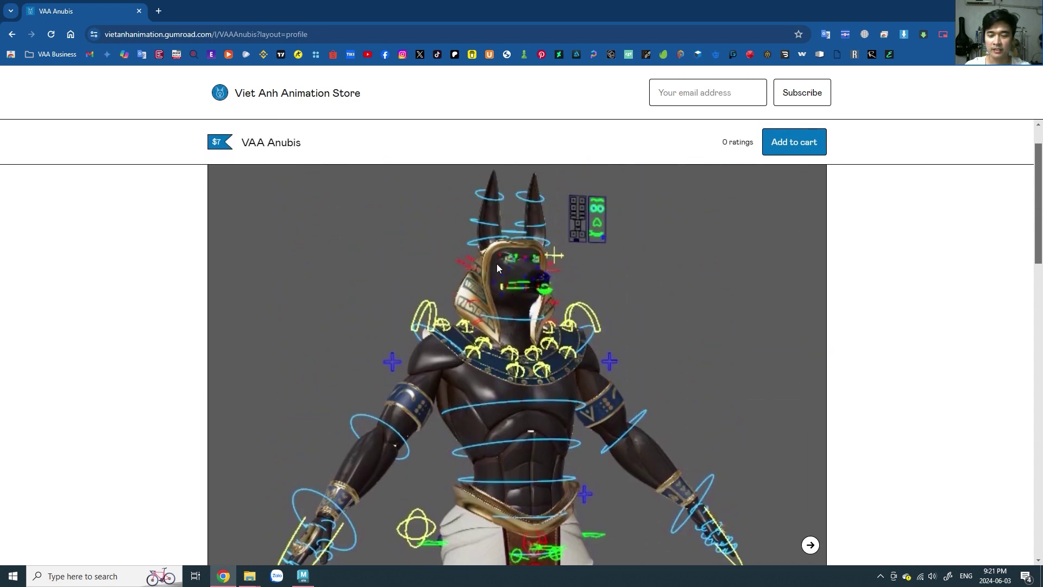
scroll(497, 269, "down", 4)
scroll(496, 275, "down", 3)
scroll(494, 277, "down", 4)
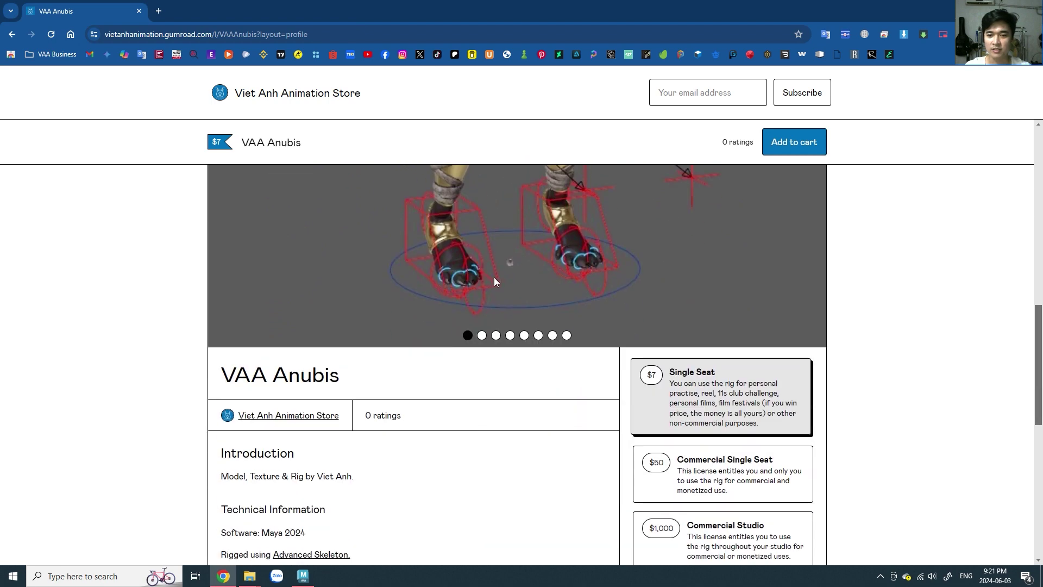
scroll(494, 277, "down", 4)
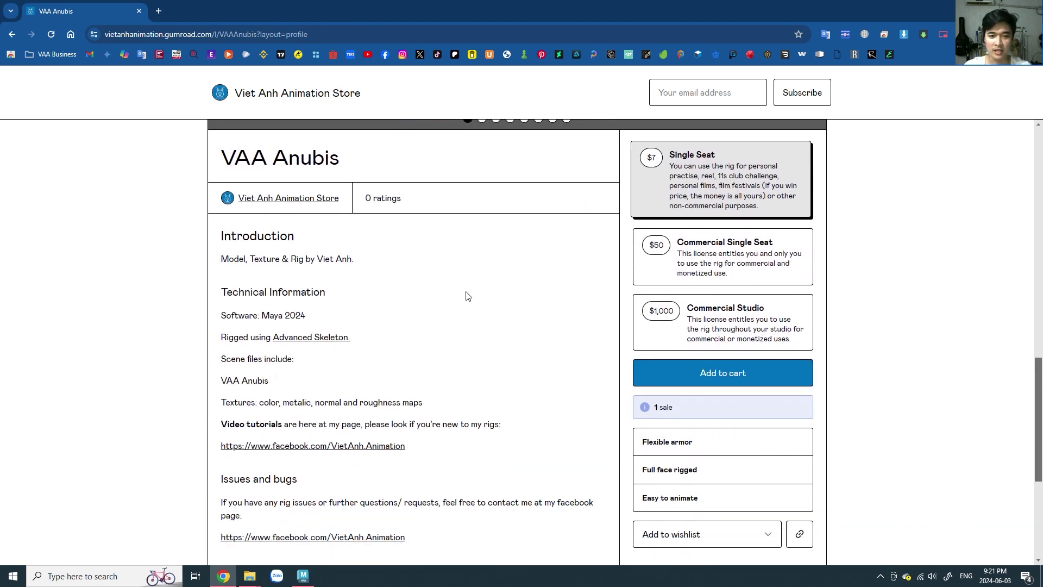
scroll(468, 296, "down", 2)
scroll(190, 274, "down", 2)
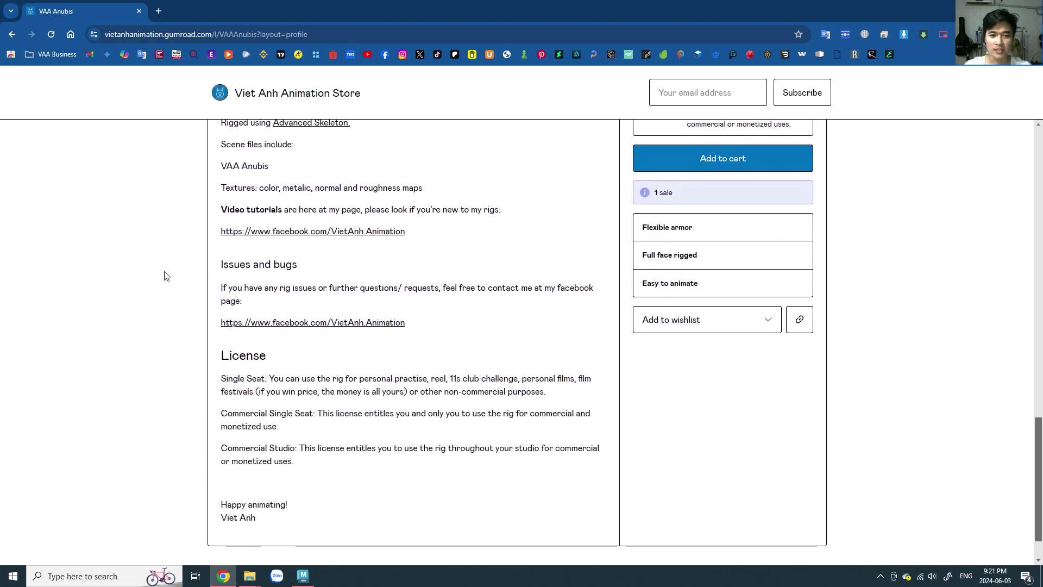
scroll(179, 296, "up", 3)
scroll(189, 296, "up", 1)
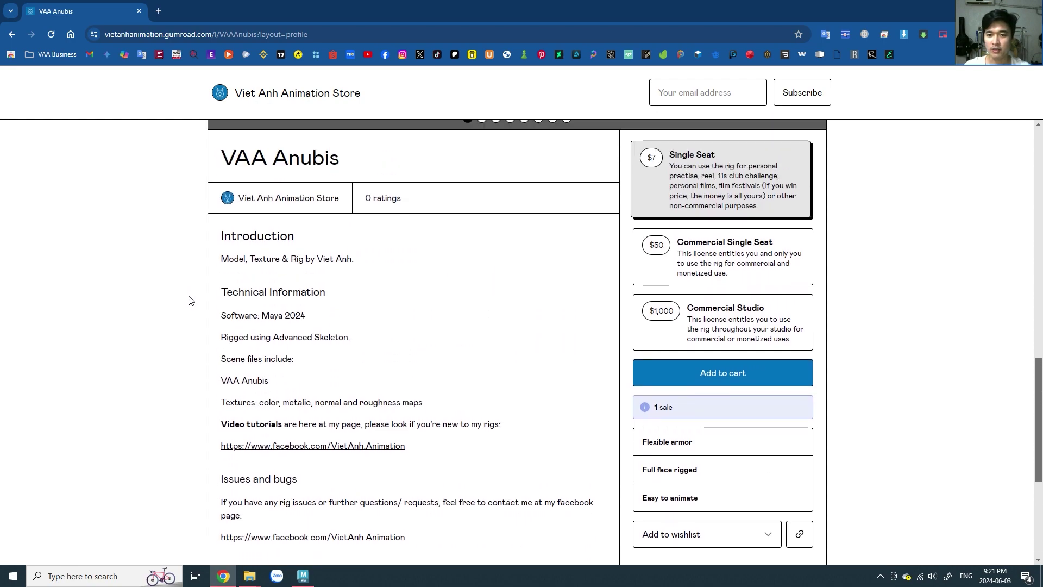
Return to Maya and orbit and zoom to frame the Anubis head and face controls.
key("alt+Tab")
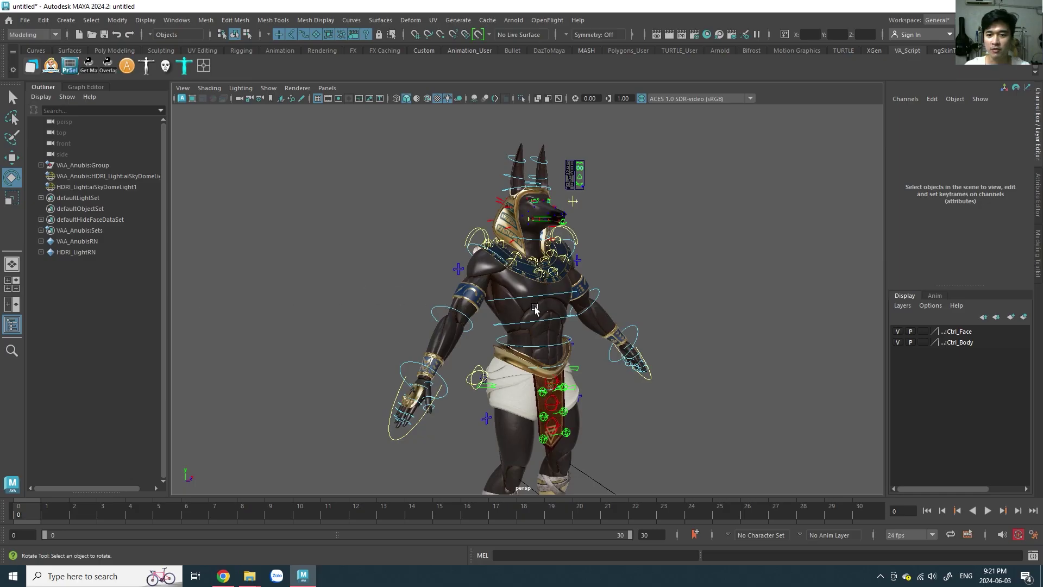
left_click_drag(536, 310, 511, 294, "alt")
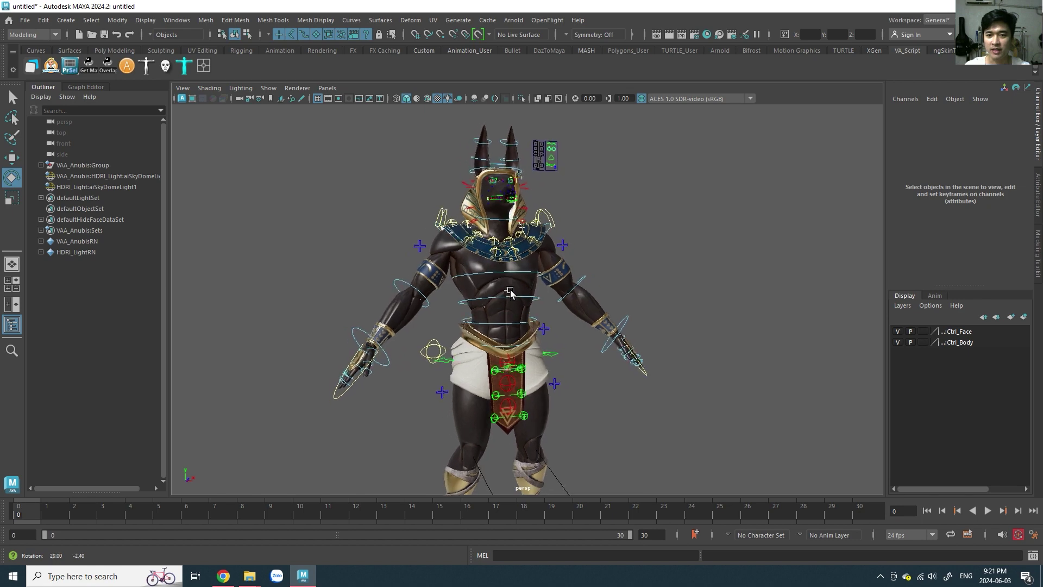
scroll(543, 277, "up", 2)
scroll(569, 263, "up", 2)
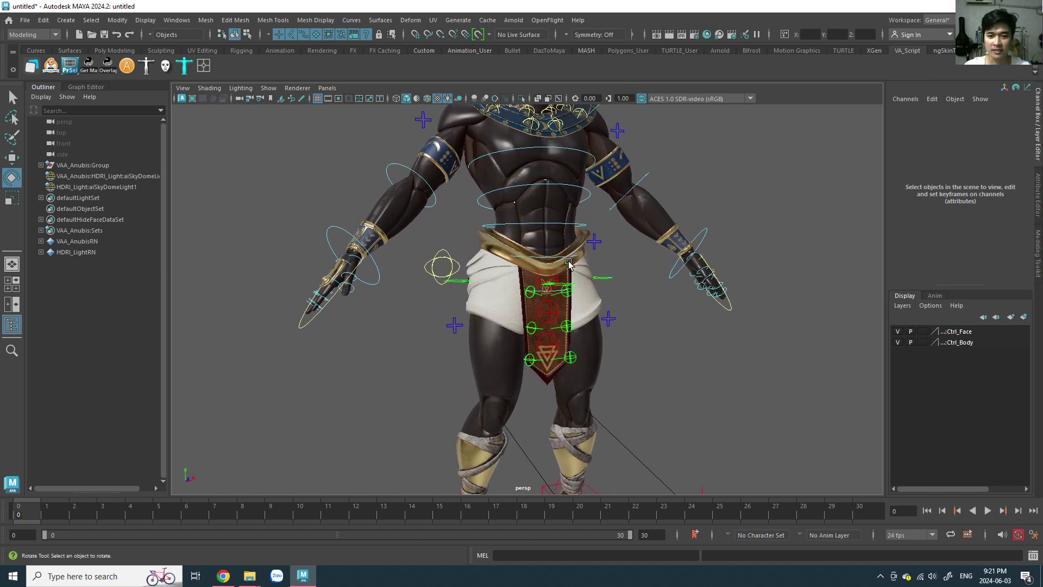
scroll(569, 263, "down", 2)
mouse_move(569, 263)
middle_mouse_down("alt")
mouse_move(533, 360)
mouse_move(535, 179)
middle_mouse_up("alt")
scroll(584, 321, "down", 2)
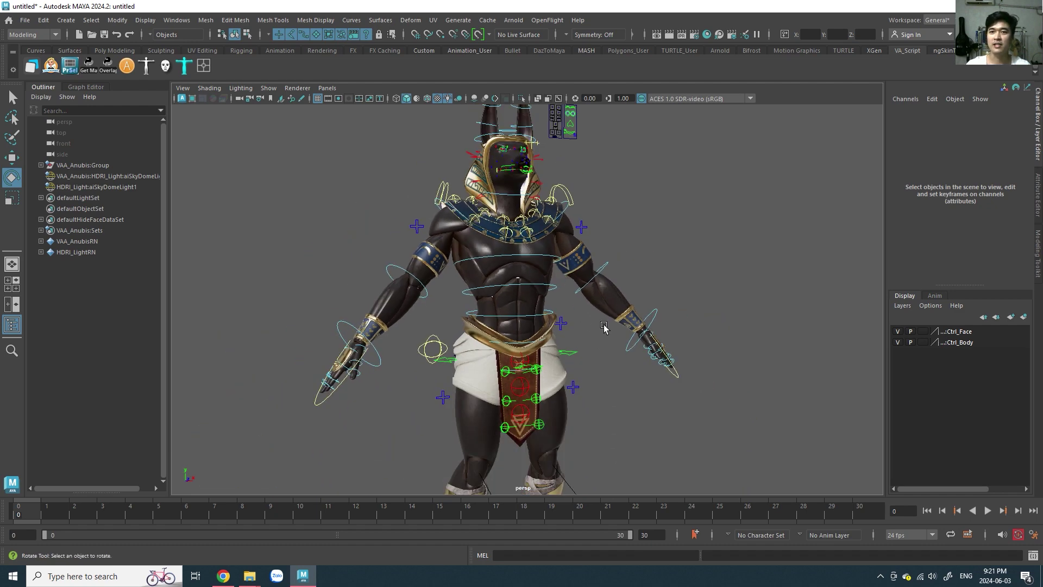
Orbit the rig between front and three-quarter views, ending framed on the legs and feet.
left_click_drag(604, 293, 577, 292, "alt")
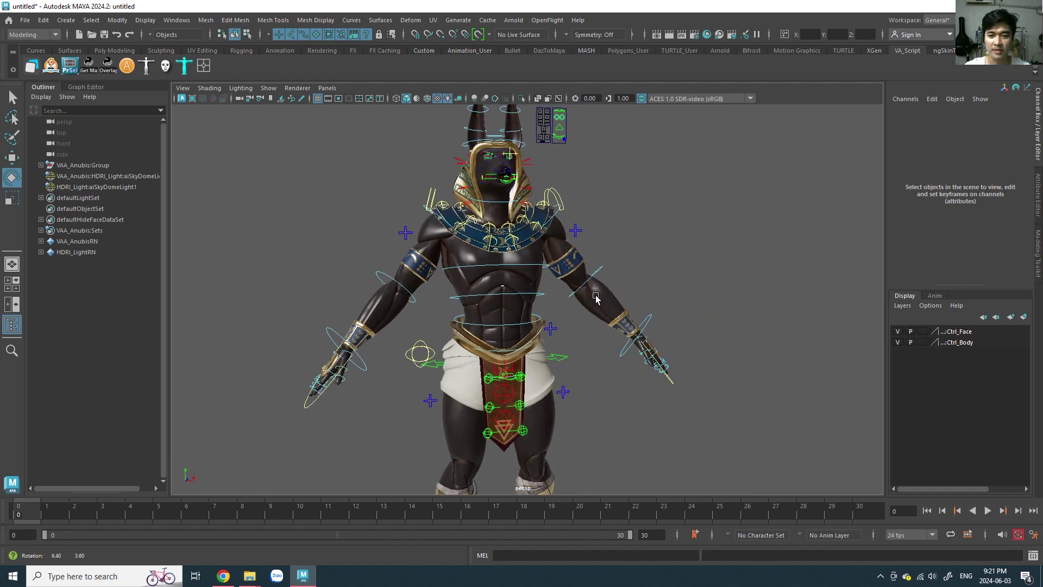
scroll(559, 296, "up", 2)
scroll(538, 301, "up", 1)
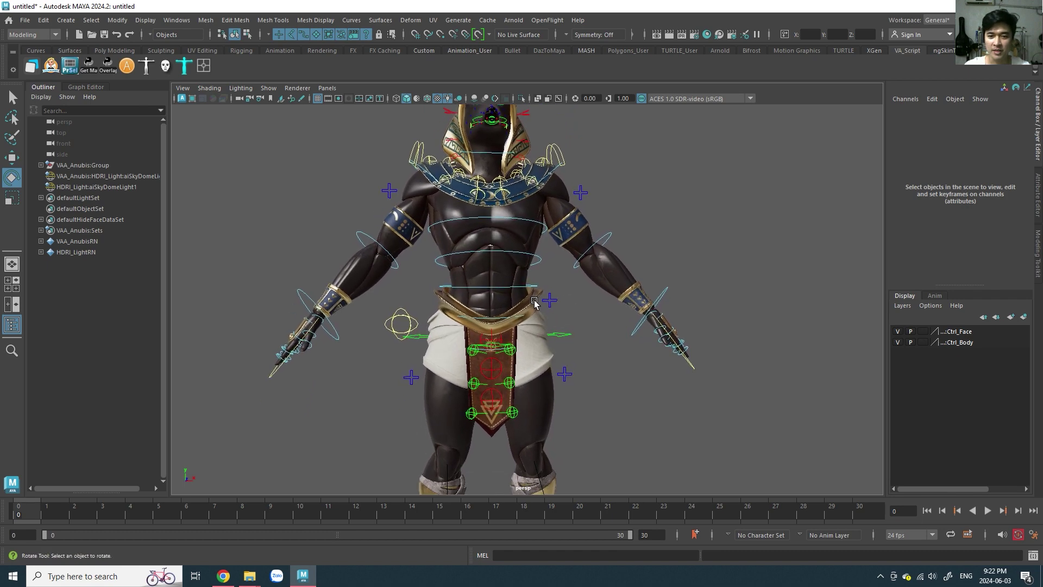
middle_click_drag(546, 279, 562, 351, "alt")
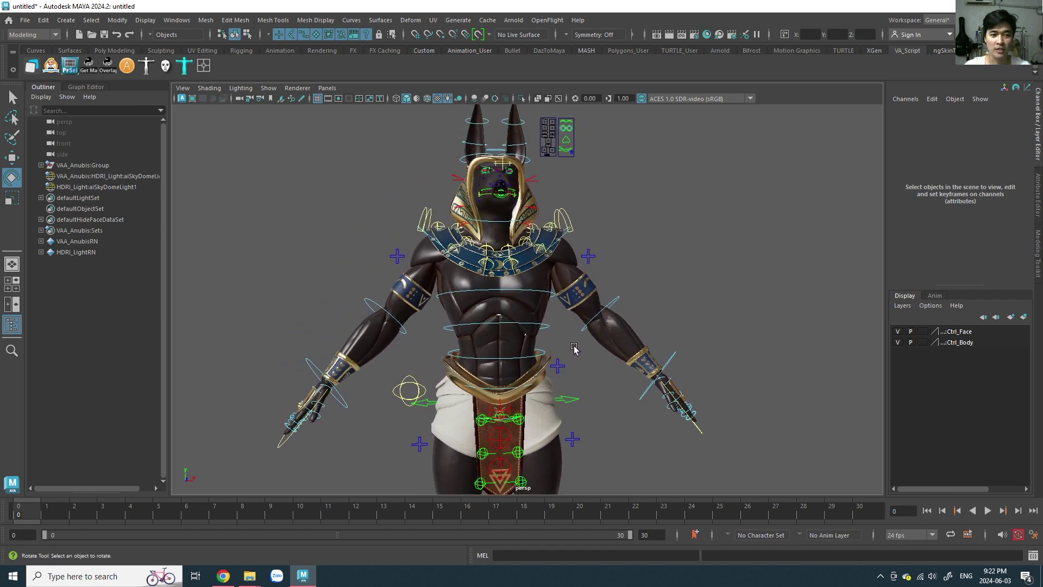
mouse_move(574, 335)
left_mouse_down("alt")
mouse_move(613, 290)
mouse_move(723, 325)
mouse_move(566, 310)
left_mouse_up("alt")
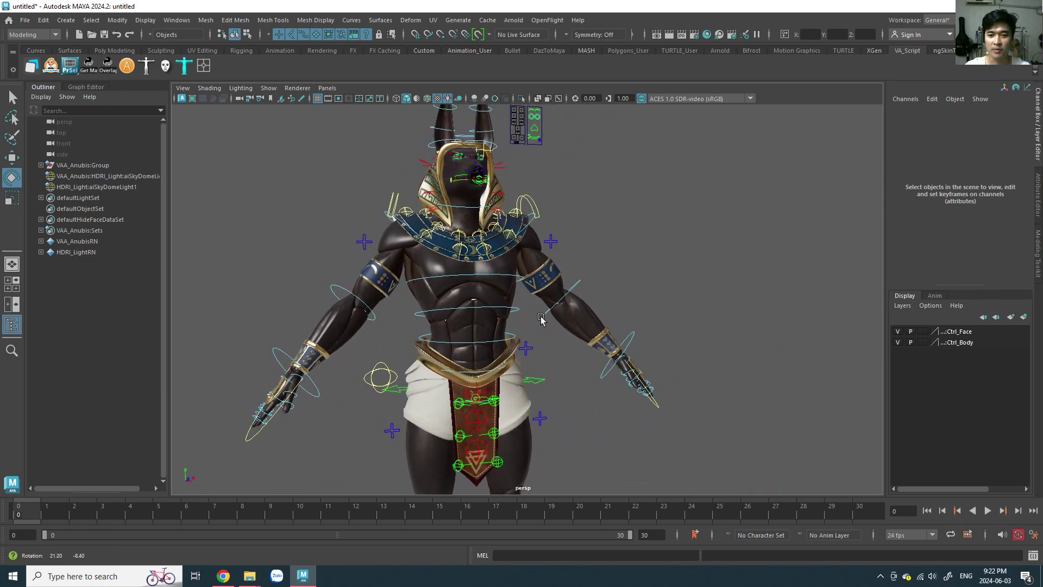
middle_click_drag(566, 310, 551, 314, "alt")
scroll(549, 310, "up", 2)
scroll(543, 299, "up", 1)
scroll(535, 287, "up", 2)
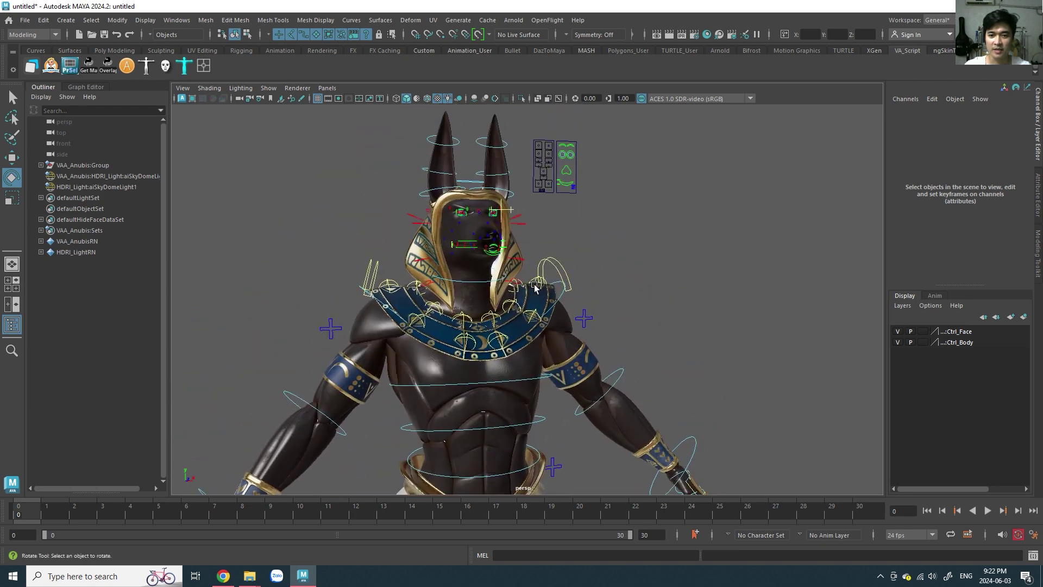
scroll(559, 363, "down", 3)
scroll(549, 348, "down", 1)
mouse_move(538, 342)
middle_mouse_down("alt")
mouse_move(529, 270)
mouse_move(517, 319)
middle_mouse_up("alt")
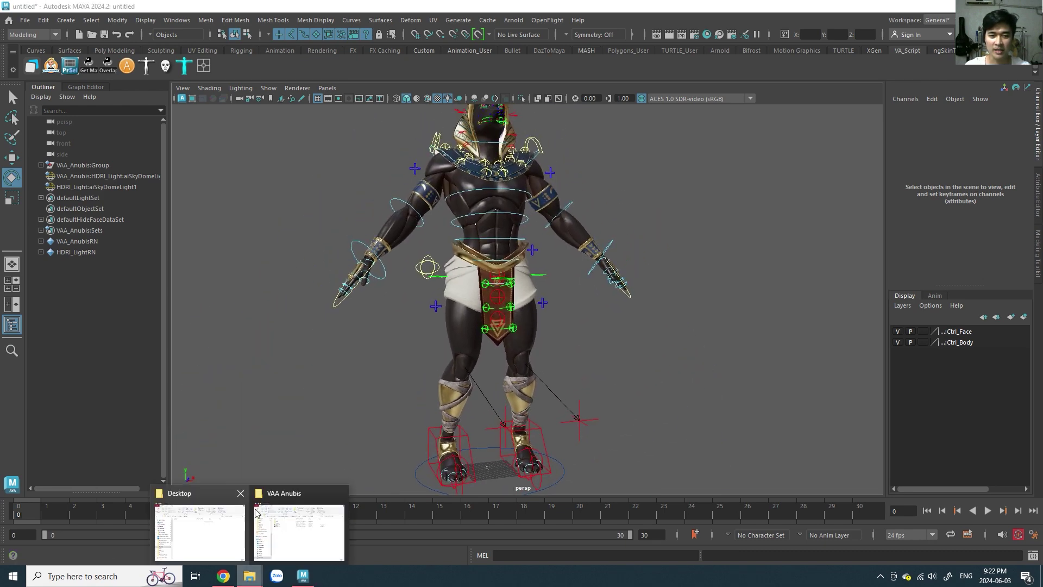
Open the VAA Anubis folder and browse its Scene and Texture subfolders.
left_click(260, 553)
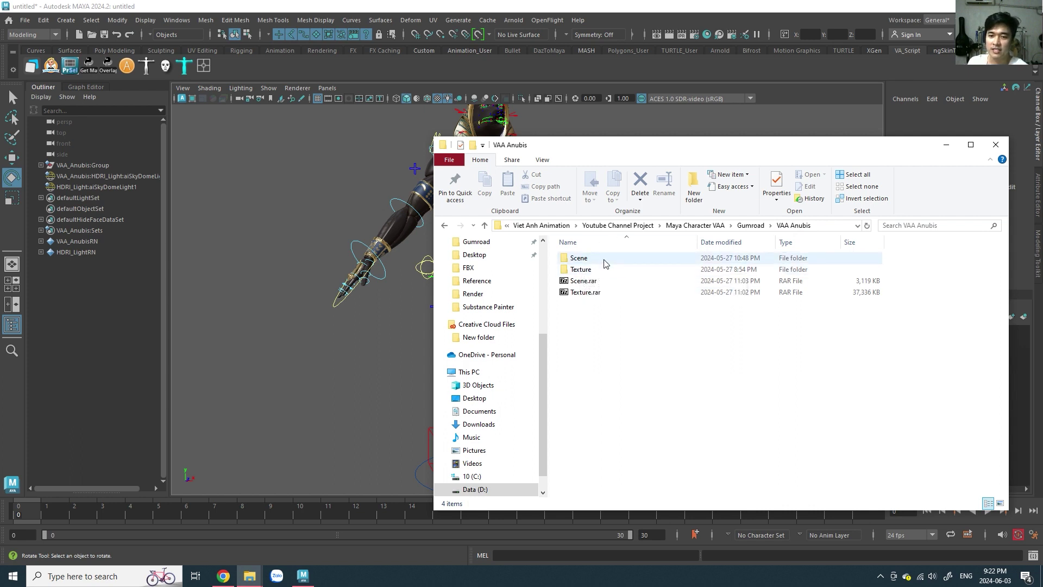
double_click(602, 259)
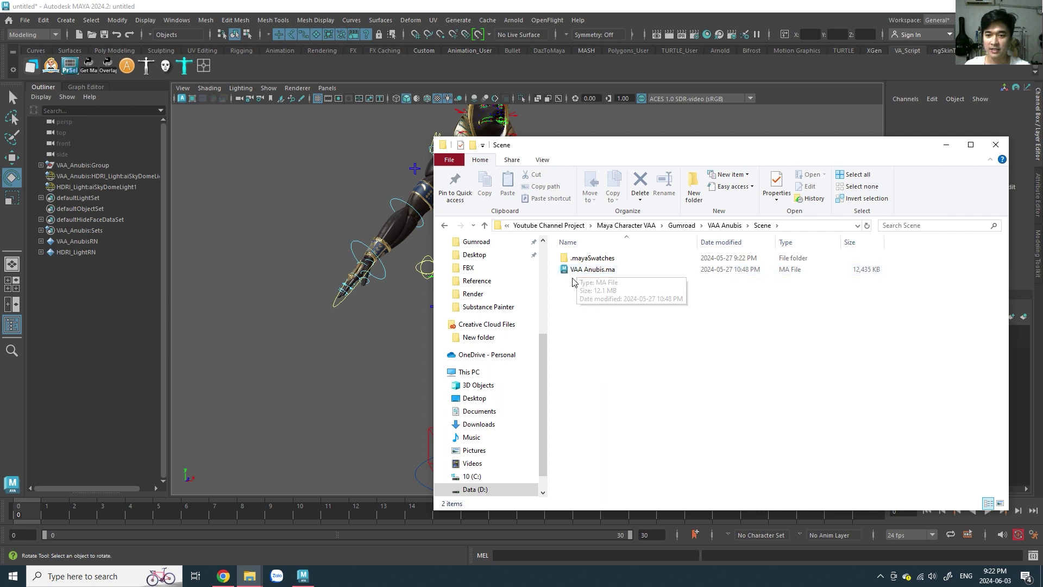
key("alt+Left")
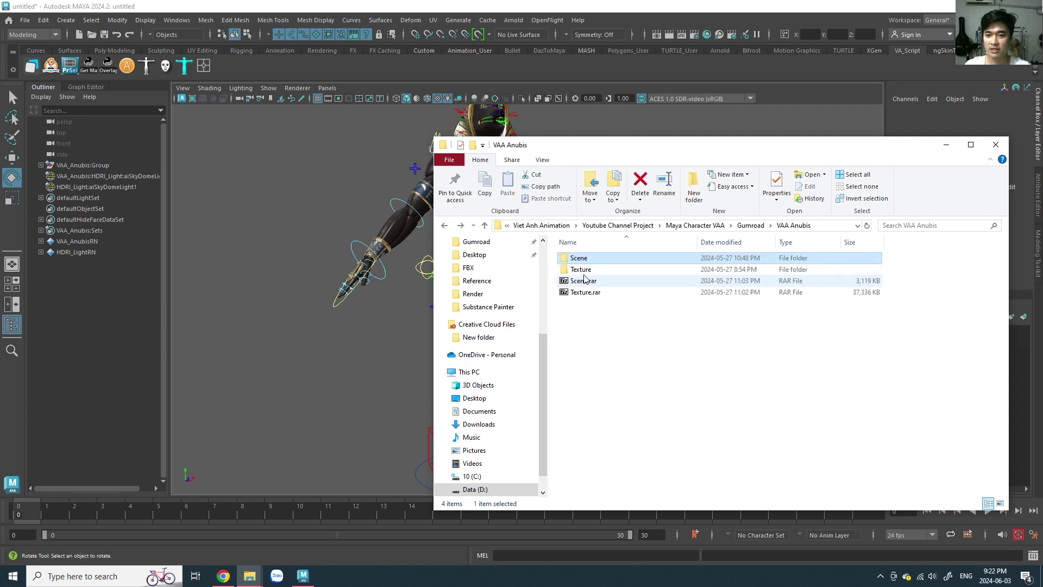
double_click(619, 267)
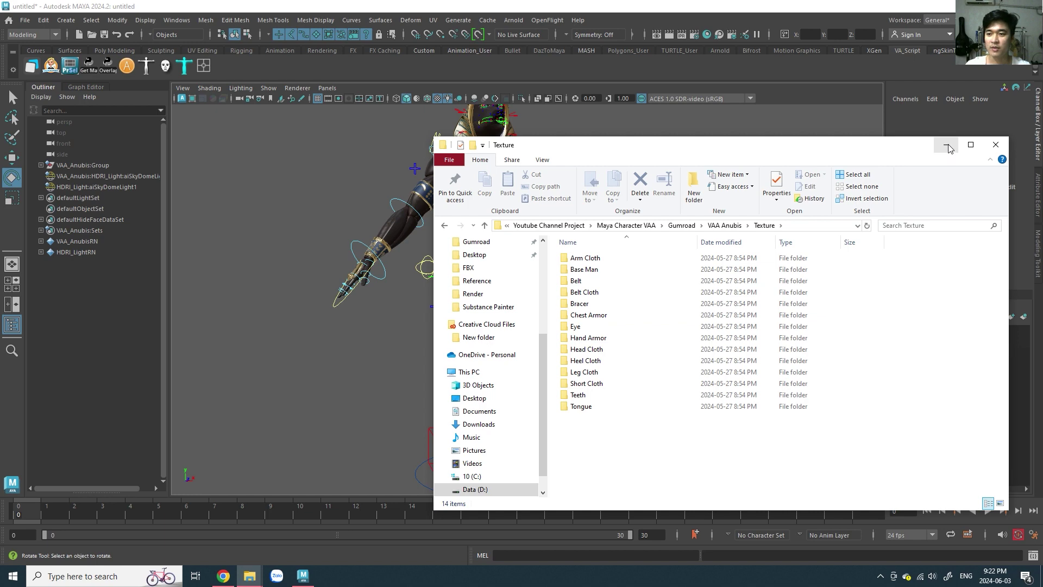
Minimize Explorer, orbit the rig to a side view, then bring the Gumroad page forward.
left_click(736, 6)
scroll(535, 343, "up", 5)
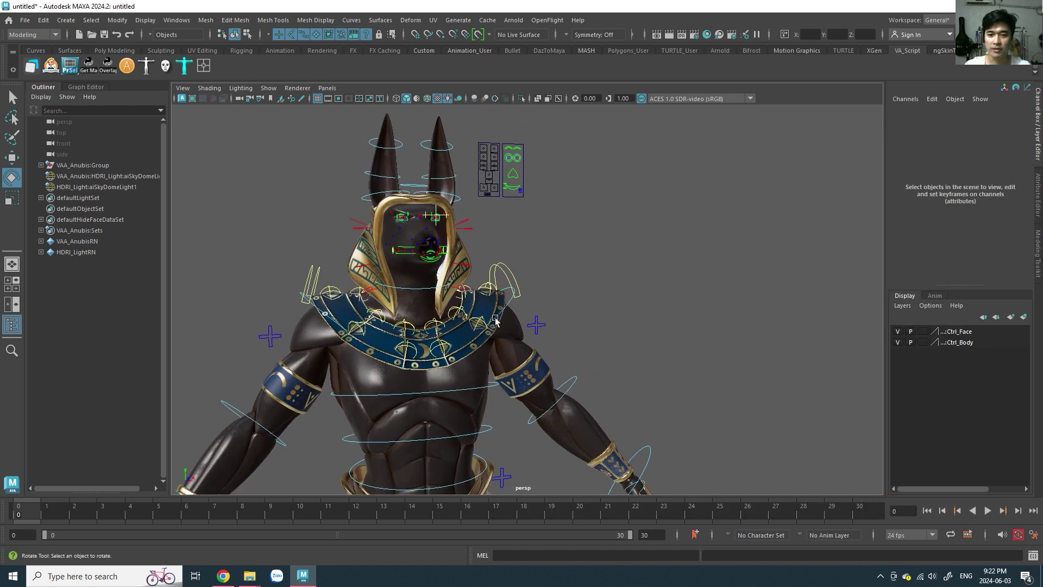
left_click_drag(535, 342, 504, 331, "alt")
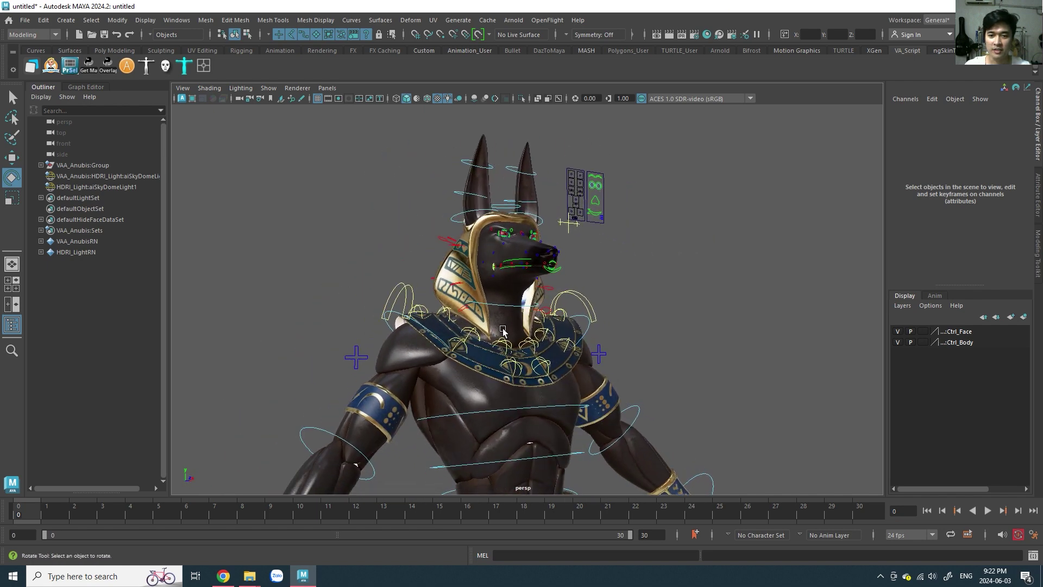
left_click(225, 575)
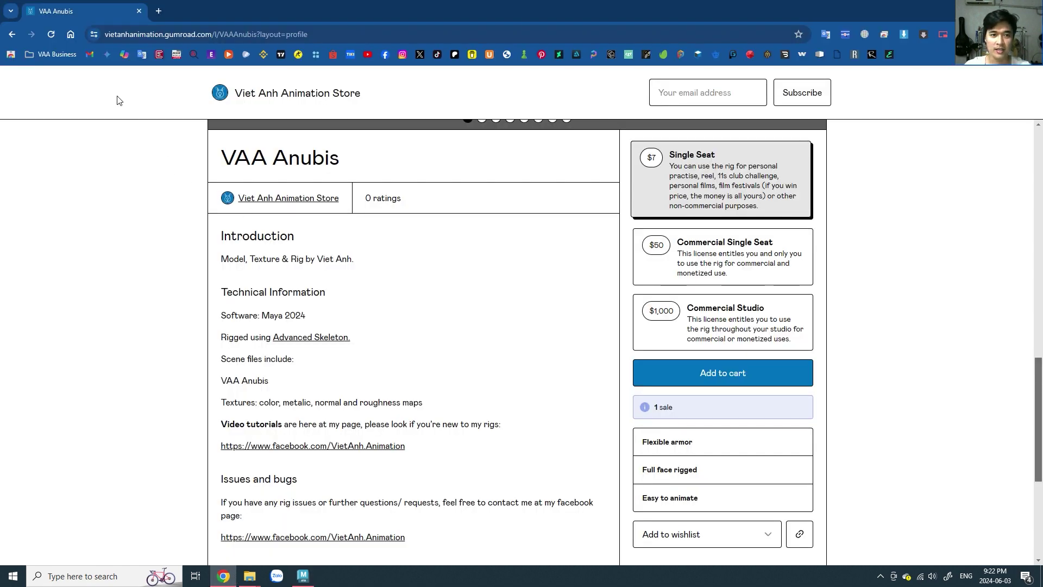
Go back to the Gumroad store's product list, scroll it, then return to Maya.
left_click(12, 35)
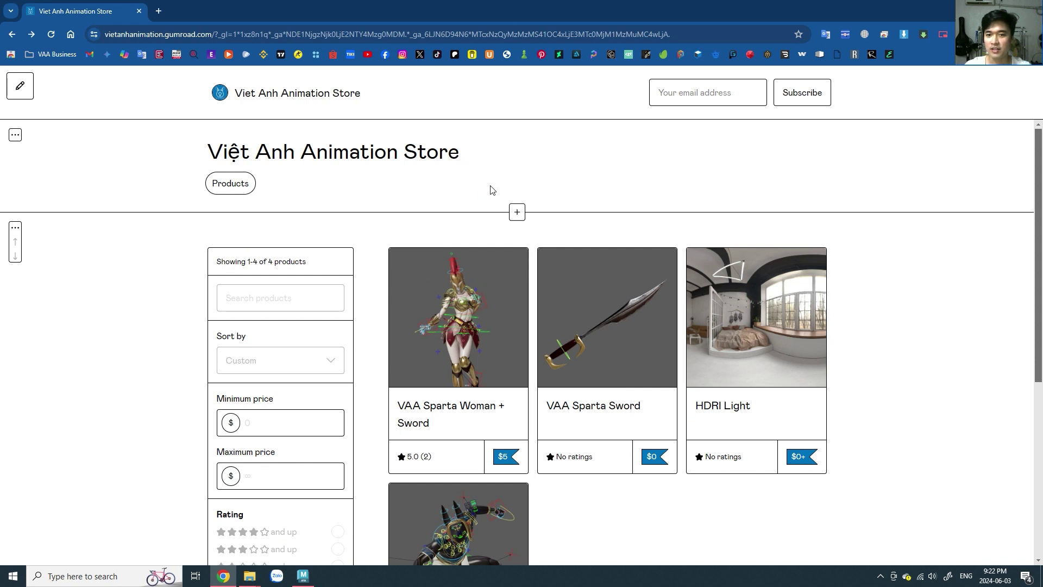
scroll(866, 321, "down", 1)
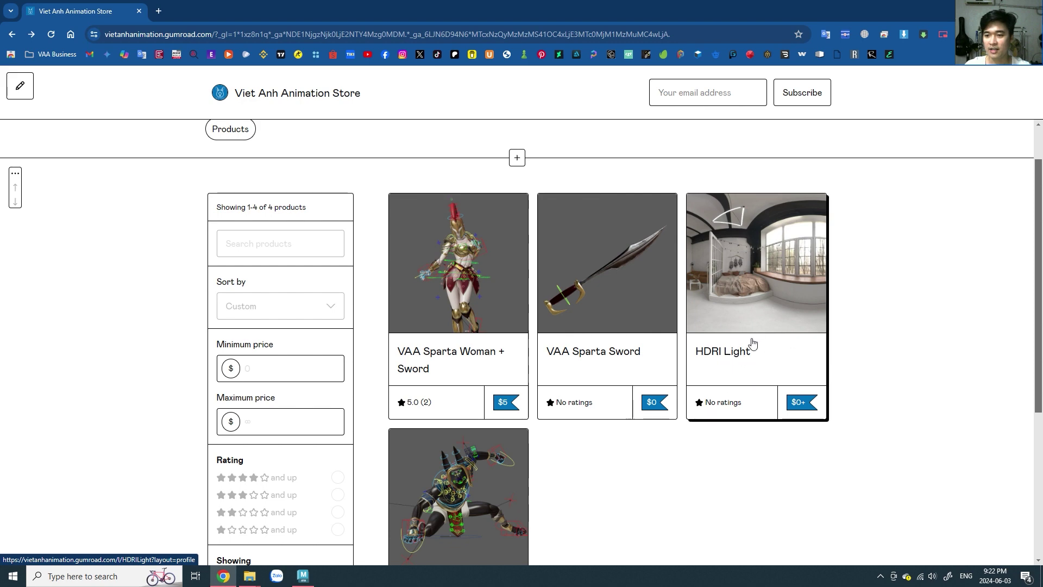
key("alt+Tab")
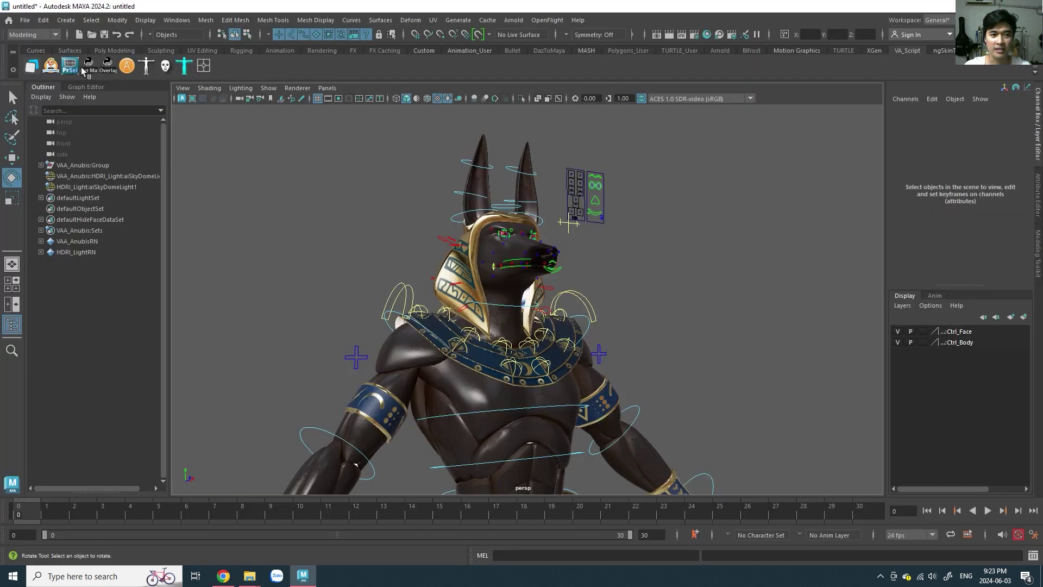
left_click(25, 20)
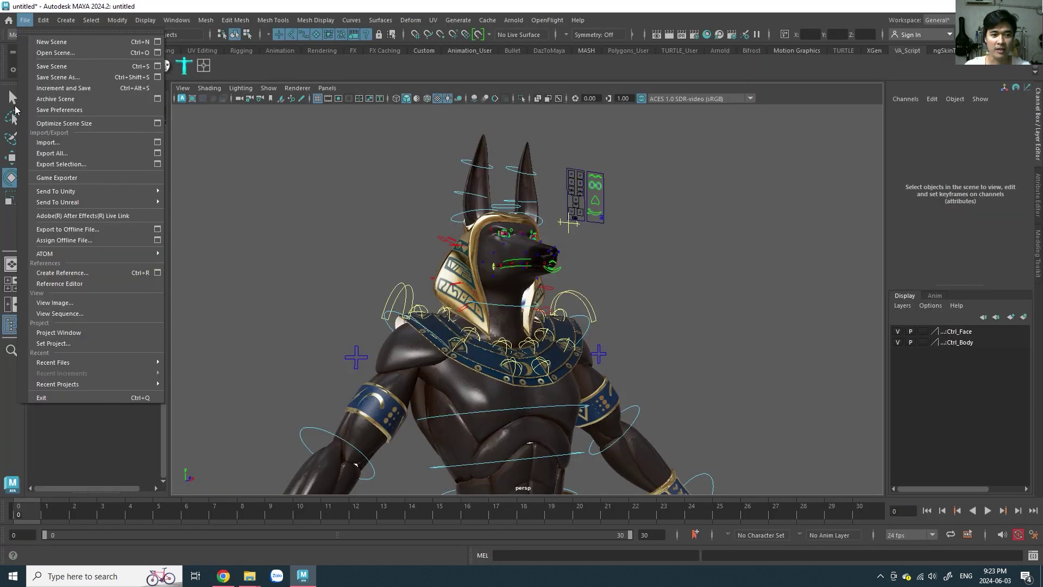
left_click(94, 285)
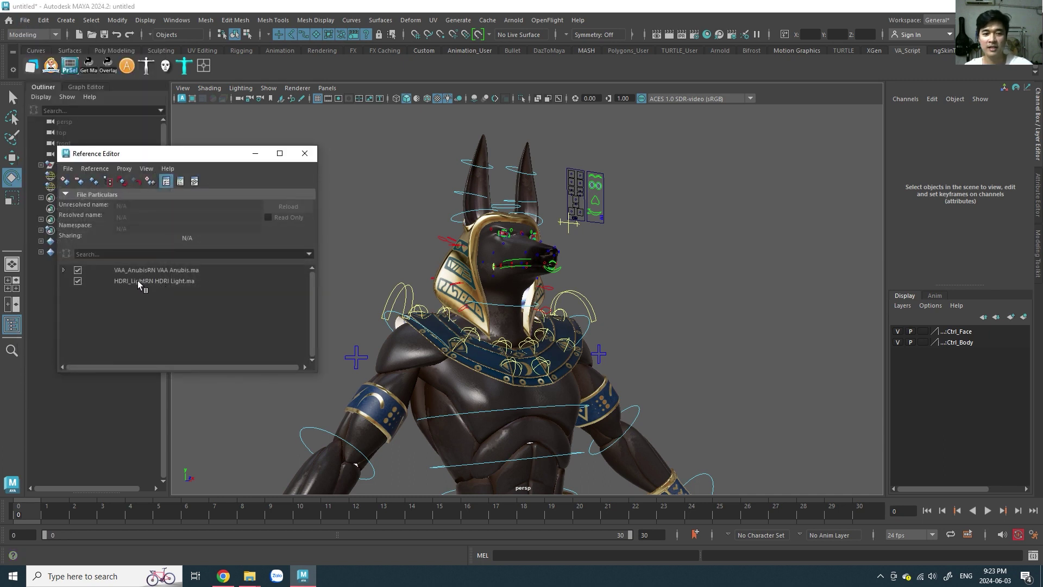
left_click(124, 281)
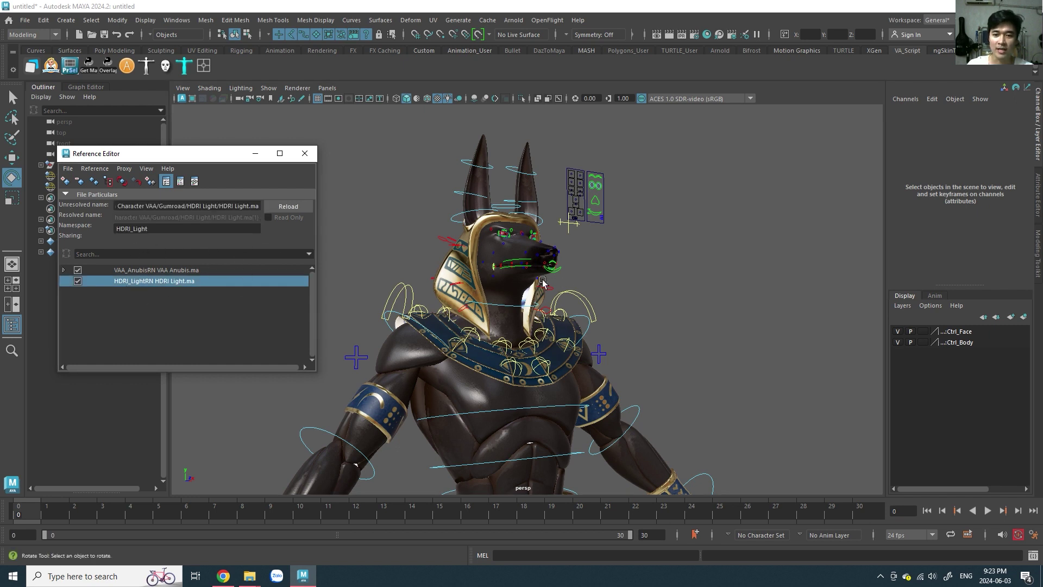
left_click(255, 154)
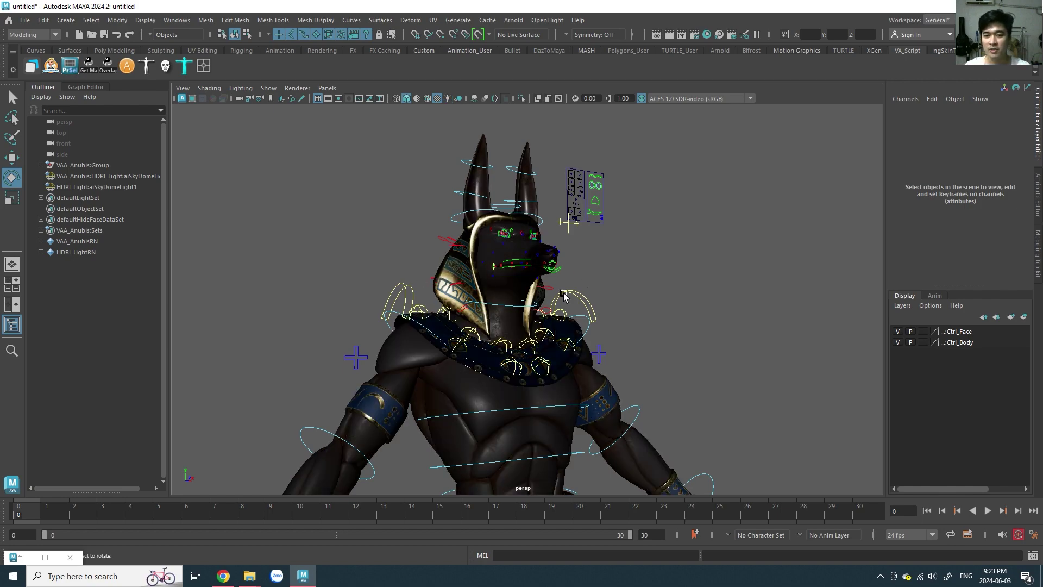
Turn on Use All Lights so the rig shows with full scene lighting.
middle_click_drag(576, 380, 591, 226, "alt")
left_click_drag(591, 226, 585, 286, "alt")
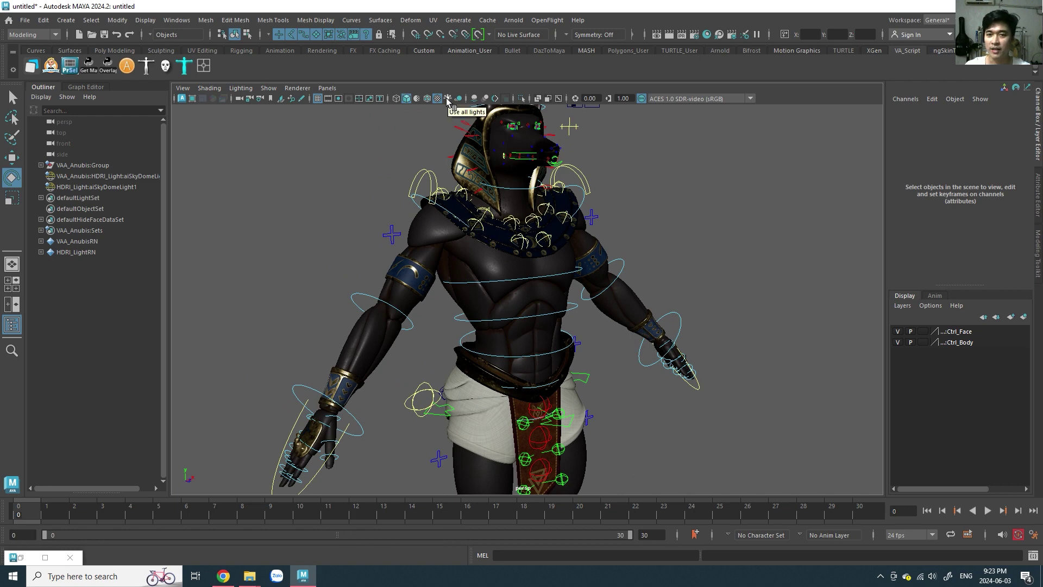
left_click(447, 99)
middle_click_drag(552, 214, 552, 274, "alt")
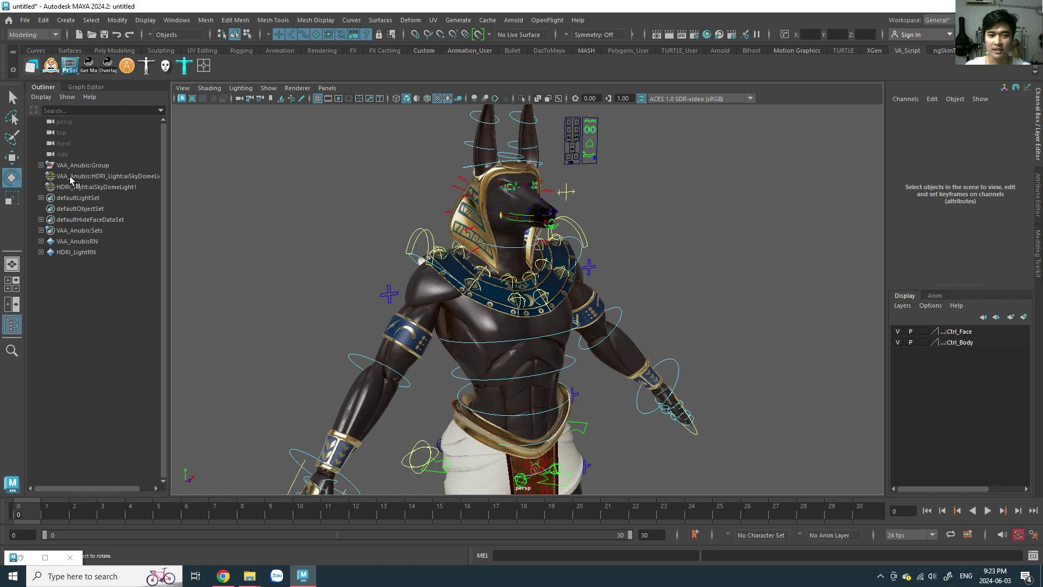
Orbit to the rig's back and zoom in on the head and face controls.
mouse_move(435, 272)
left_mouse_down("alt")
mouse_move(714, 270)
mouse_move(469, 287)
mouse_move(517, 279)
left_mouse_up("alt")
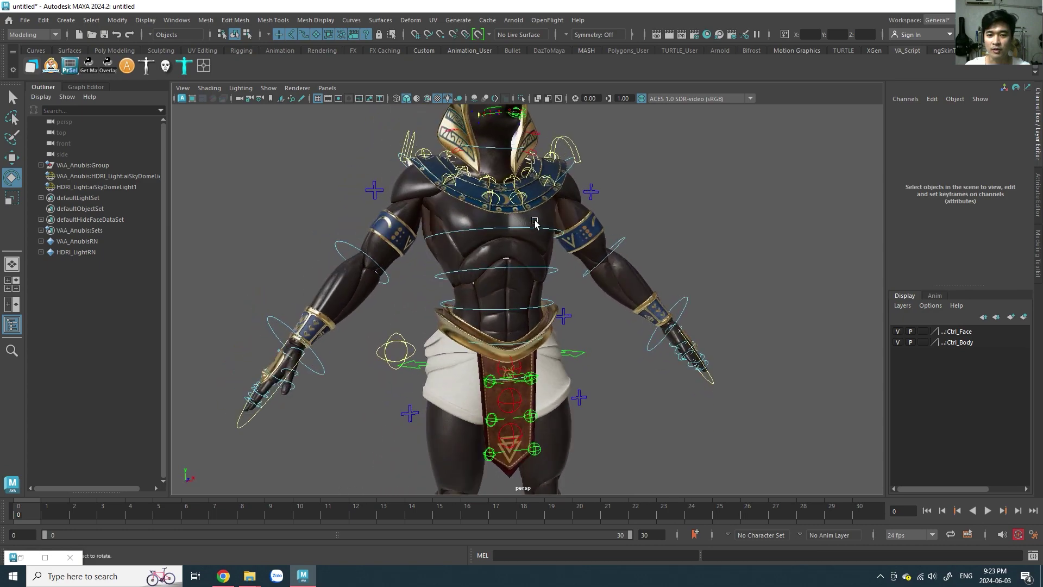
left_click_drag(535, 222, 523, 265, "alt")
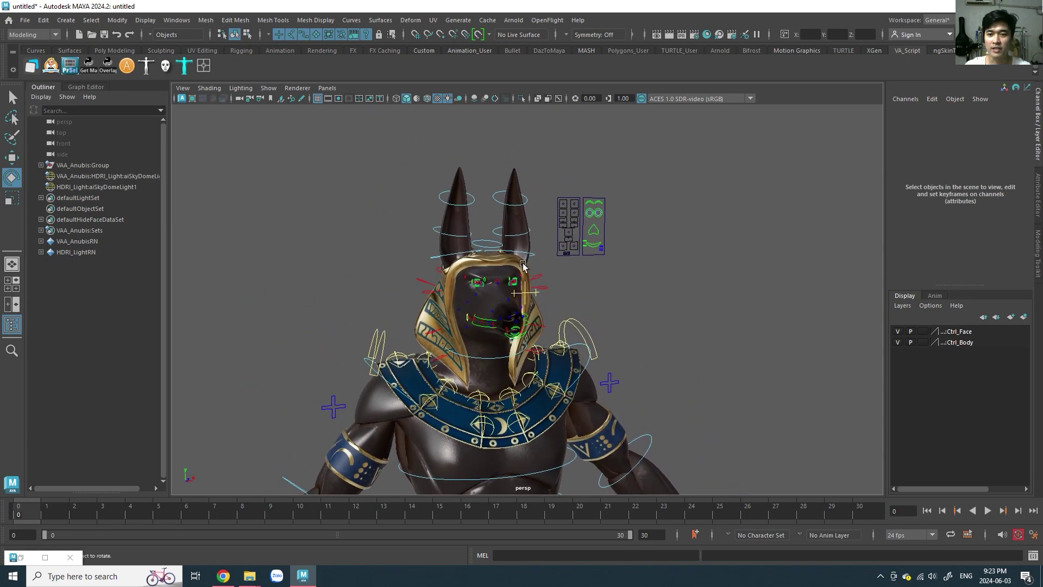
scroll(523, 264, "up", 1)
scroll(527, 269, "up", 1)
scroll(532, 275, "up", 1)
scroll(544, 283, "up", 2)
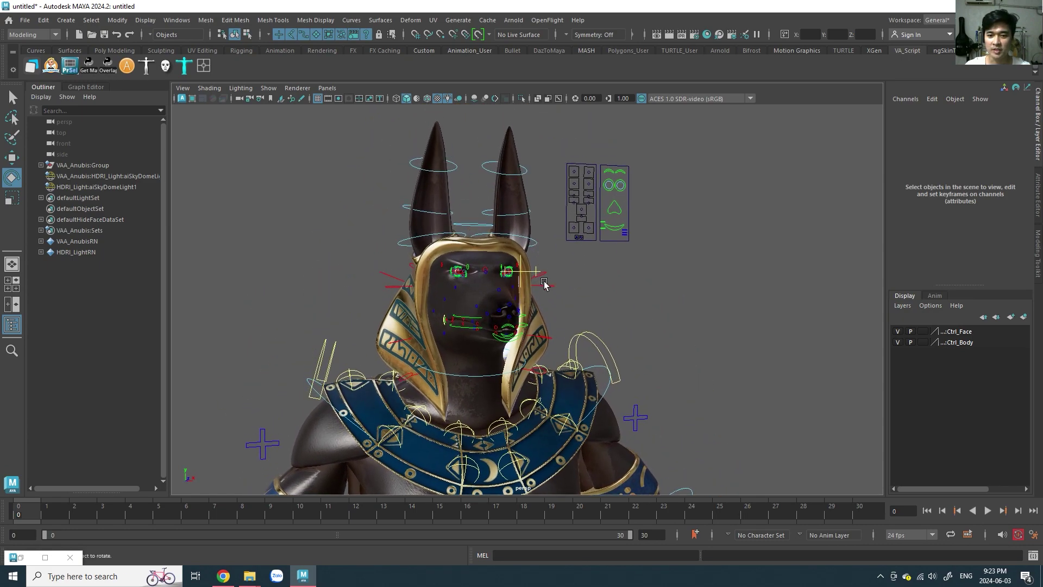
scroll(544, 285, "down", 2)
scroll(532, 287, "down", 2)
scroll(522, 289, "down", 1)
scroll(511, 293, "down", 1)
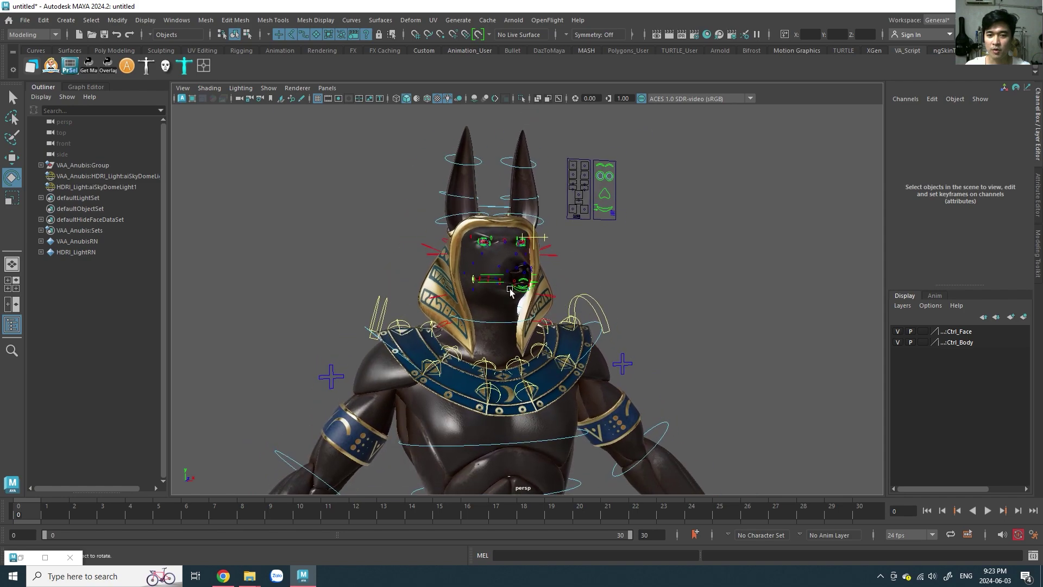
Orbit to side views of the arm and torso, zooming in and out.
mouse_move(510, 292)
left_mouse_down("alt")
mouse_move(789, 246)
mouse_move(522, 186)
mouse_move(476, 329)
mouse_move(443, 207)
left_mouse_up("alt")
scroll(521, 186, "up", 3)
scroll(522, 186, "down", 3)
scroll(476, 329, "up", 3)
mouse_move(450, 168)
left_mouse_down("alt")
mouse_move(449, 213)
mouse_move(408, 217)
left_mouse_up("alt")
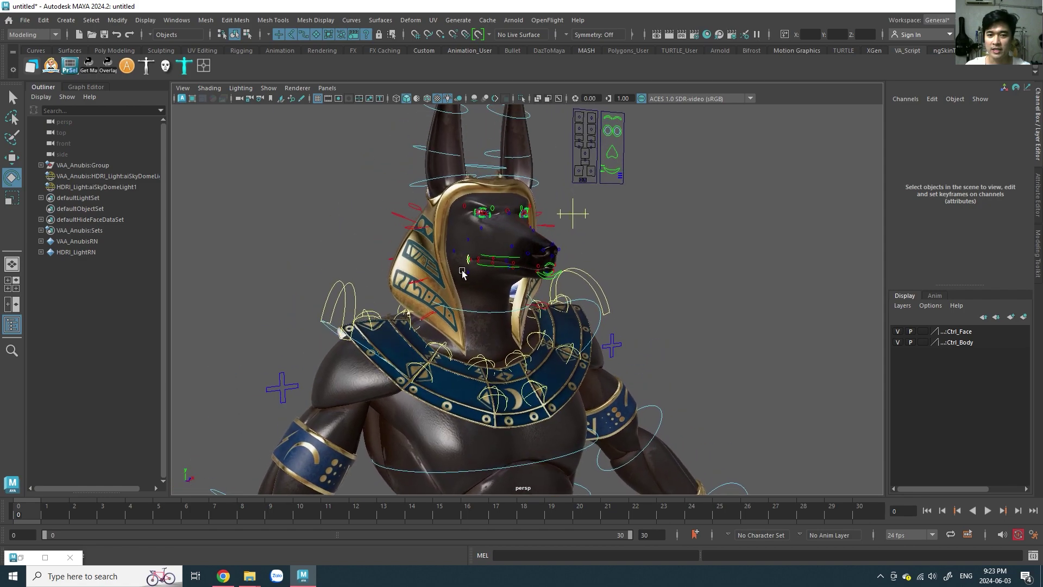
scroll(374, 197, "up", 5)
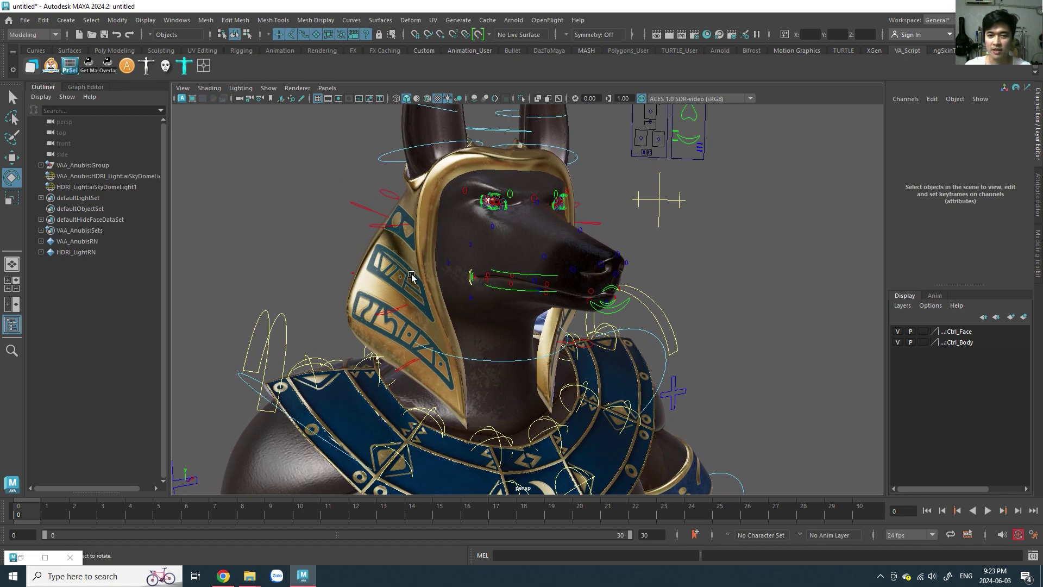
scroll(412, 274, "down", 5)
scroll(379, 166, "up", 5)
Inspect the collar, waist and loincloth from above, behind and the front.
left_click_drag(456, 234, 479, 292, "alt")
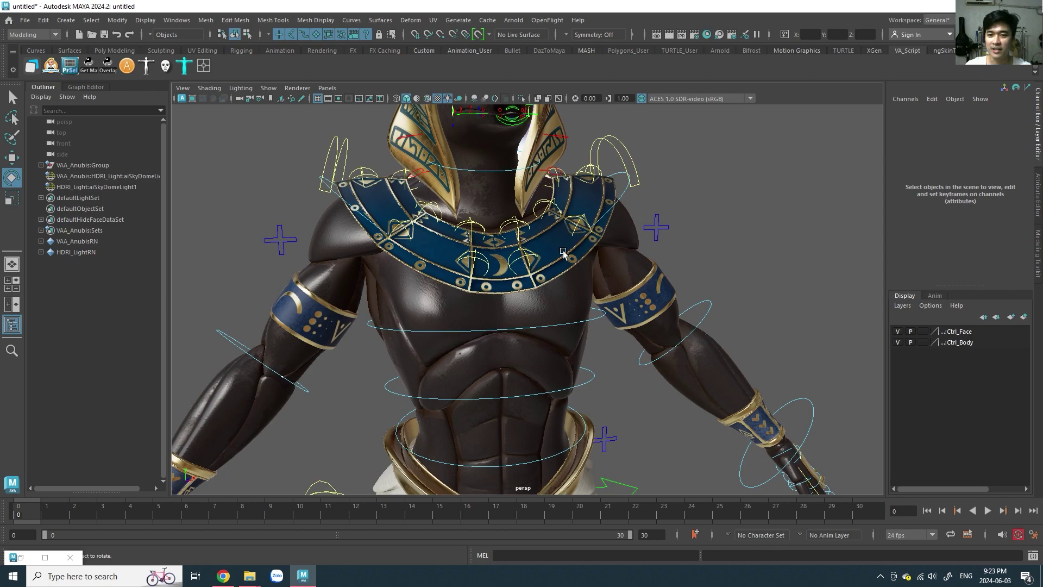
left_click_drag(475, 235, 475, 266, "alt")
mouse_move(399, 283)
left_mouse_down("alt")
mouse_move(636, 283)
mouse_move(502, 274)
left_mouse_up("alt")
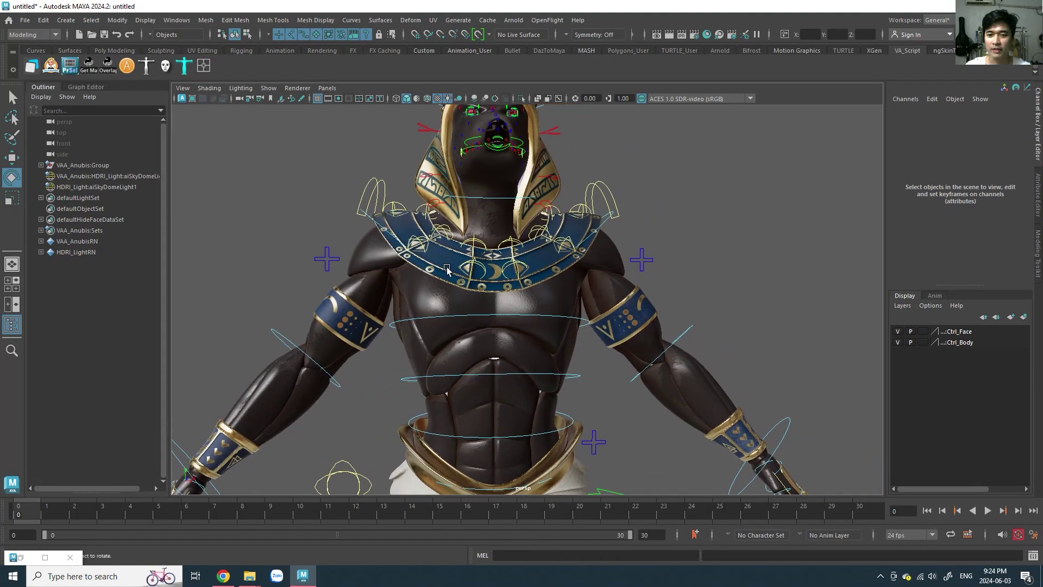
mouse_move(503, 274)
left_mouse_down("alt")
mouse_move(476, 254)
mouse_move(493, 214)
mouse_move(510, 258)
left_mouse_up("alt")
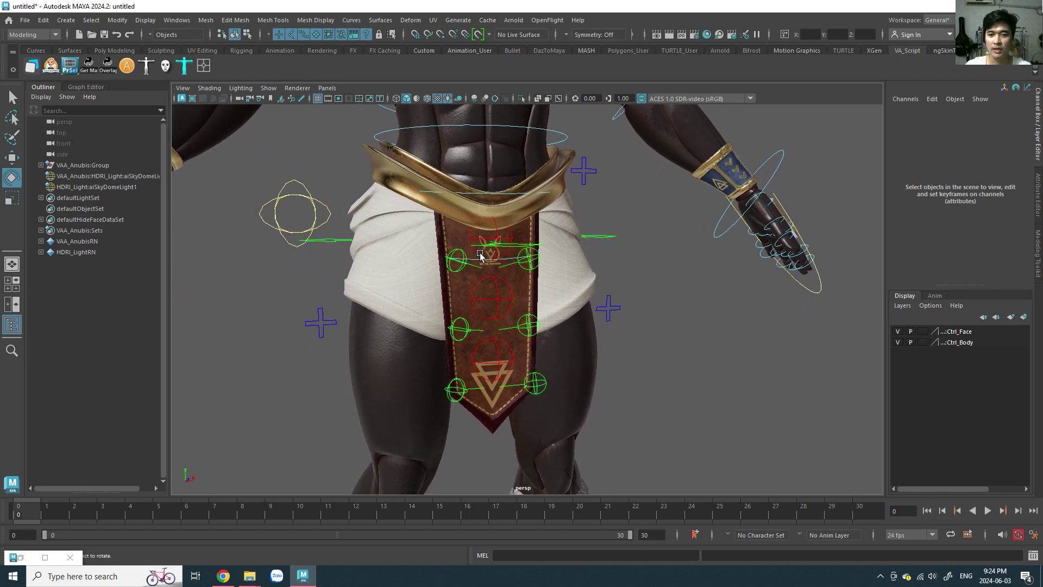
left_click_drag(471, 265, 525, 260, "alt")
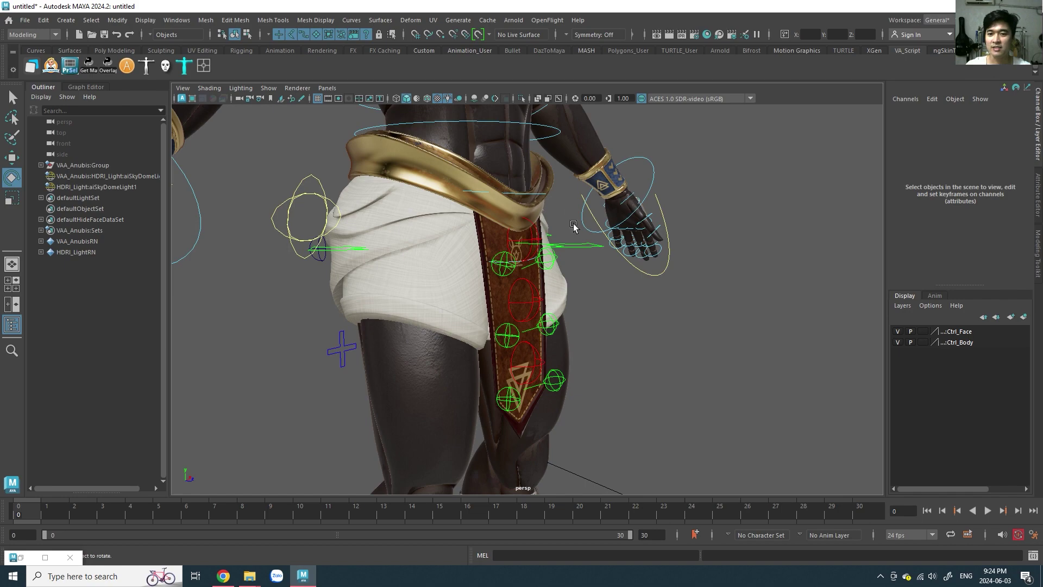
mouse_move(574, 227)
left_mouse_down("alt")
mouse_move(464, 250)
mouse_move(643, 251)
mouse_move(596, 261)
mouse_move(555, 252)
left_mouse_up("alt")
Orbit around the skirt, hand and legs, then centre on the head and ears.
mouse_move(515, 259)
left_mouse_down("alt")
mouse_move(505, 264)
mouse_move(533, 267)
mouse_move(381, 266)
mouse_move(415, 201)
mouse_move(491, 243)
mouse_move(466, 260)
mouse_move(397, 243)
left_mouse_up("alt")
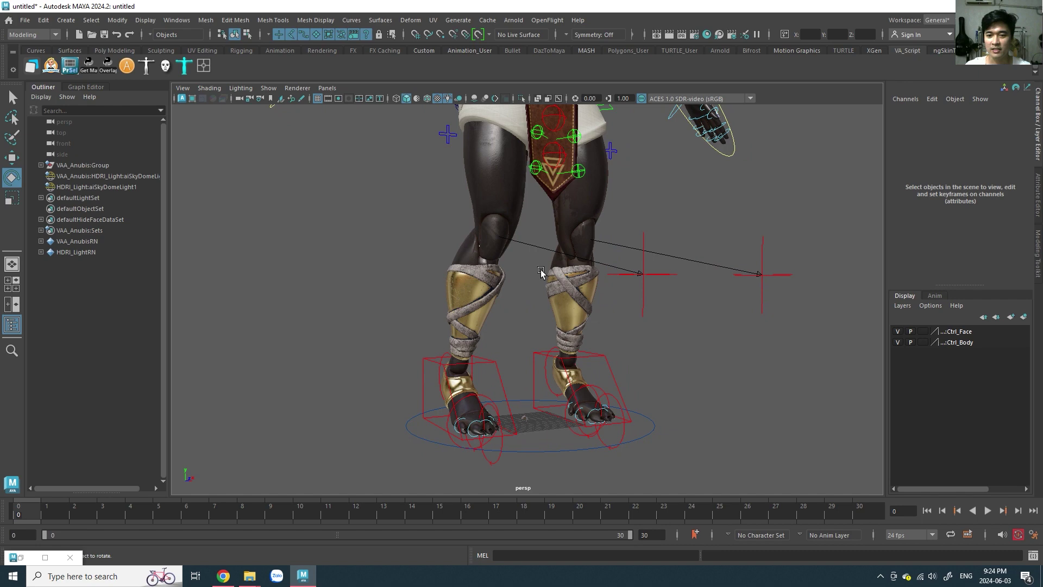
mouse_move(569, 302)
left_mouse_down("alt")
mouse_move(559, 277)
mouse_move(549, 344)
mouse_move(447, 340)
mouse_move(545, 338)
mouse_move(577, 322)
mouse_move(571, 426)
mouse_move(605, 231)
left_mouse_up("alt")
left_click_drag(421, 272, 518, 321, "alt")
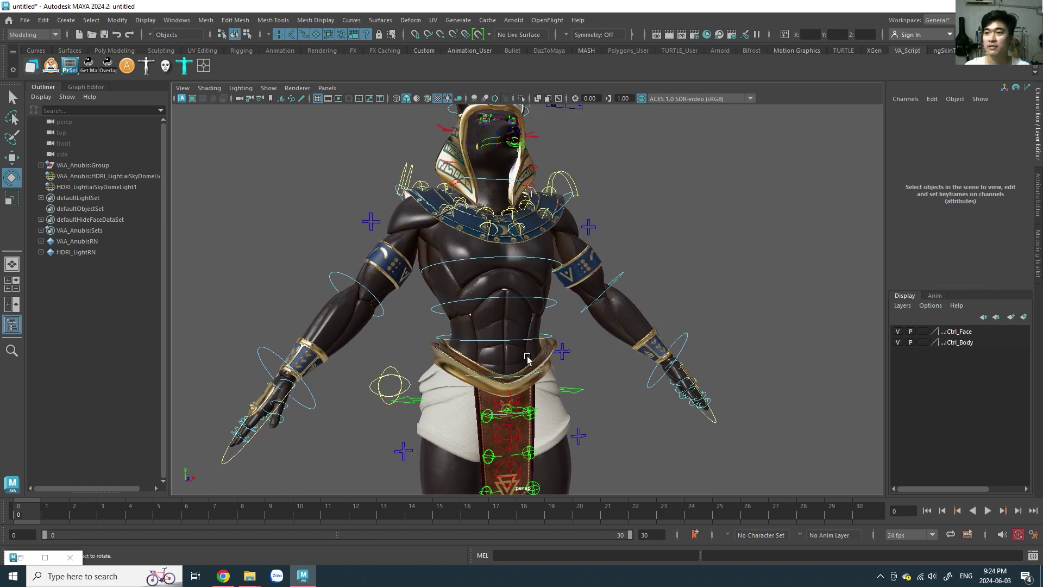
left_click_drag(511, 405, 392, 288, "alt")
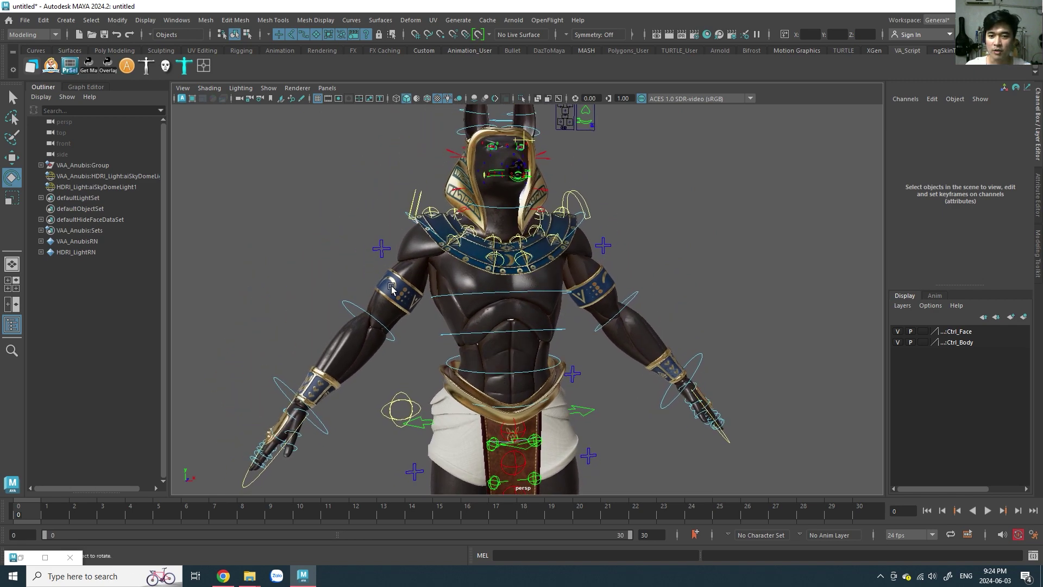
scroll(589, 324, "up", 2)
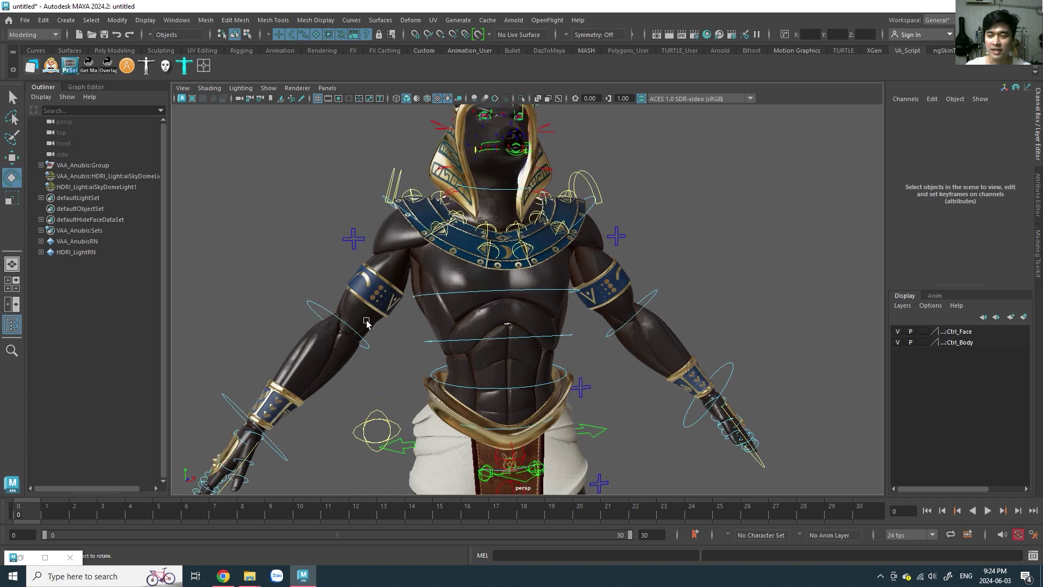
mouse_move(405, 337)
left_mouse_down("alt")
mouse_move(492, 325)
mouse_move(549, 383)
mouse_move(503, 353)
mouse_move(488, 306)
mouse_move(392, 300)
mouse_move(543, 272)
mouse_move(468, 245)
mouse_move(465, 186)
left_mouse_up("alt")
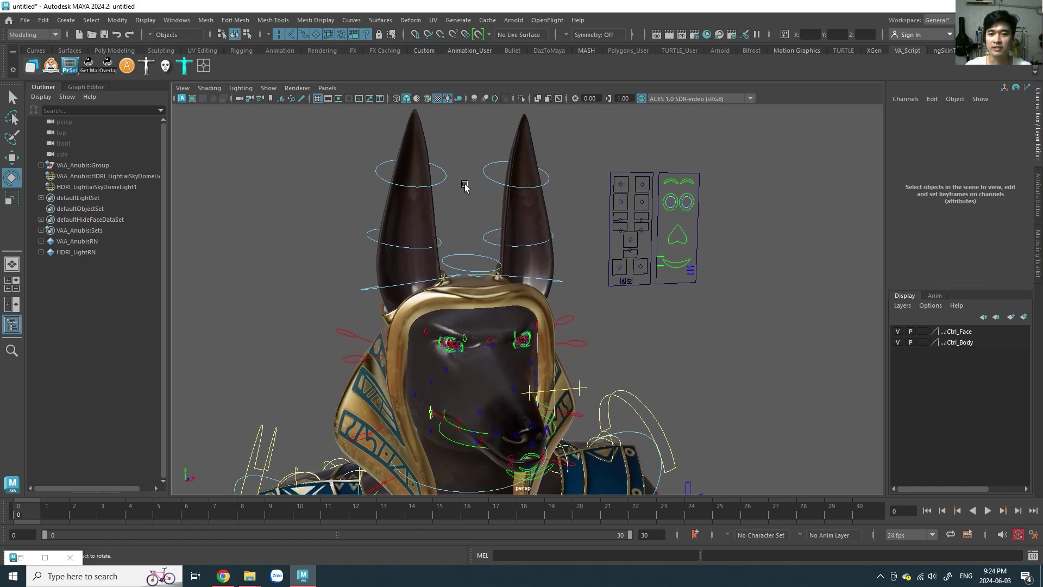
left_click(448, 187)
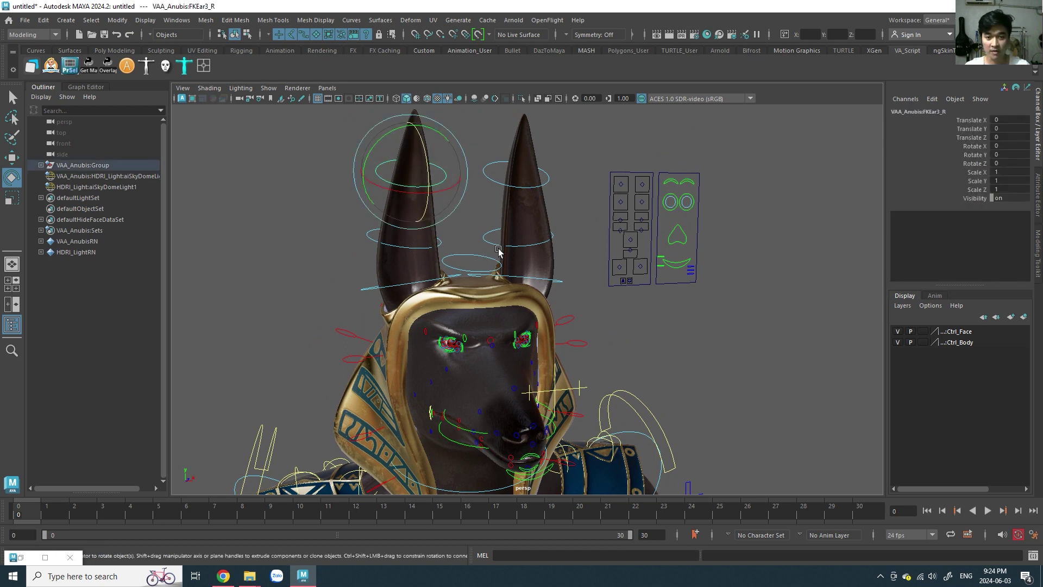
key("Up")
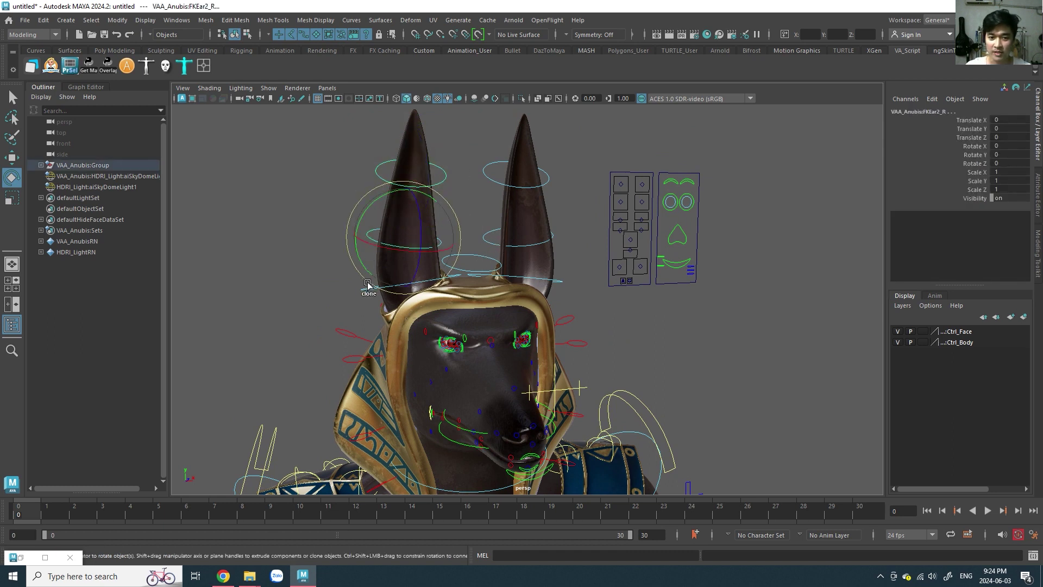
key("Up")
left_click_drag(421, 262, 429, 273)
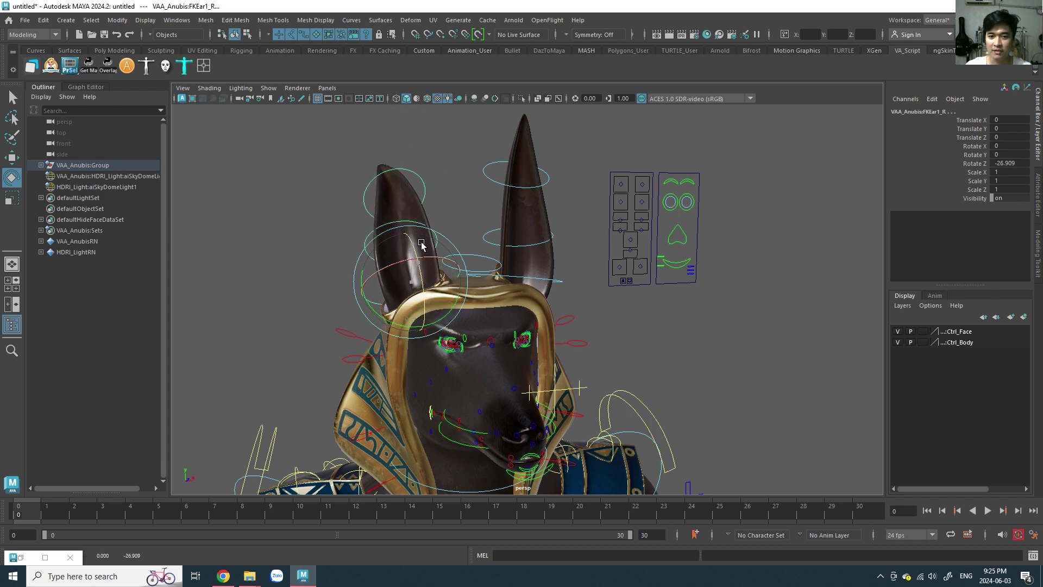
key("ctrl+z")
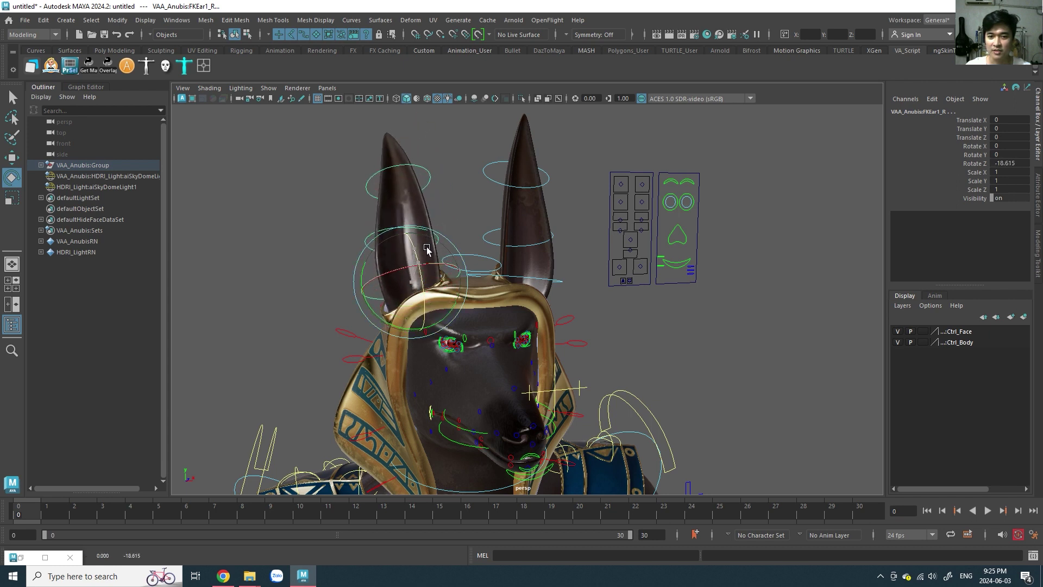
mouse_move(429, 273)
left_mouse_down()
mouse_move(371, 258)
mouse_move(379, 273)
left_mouse_up()
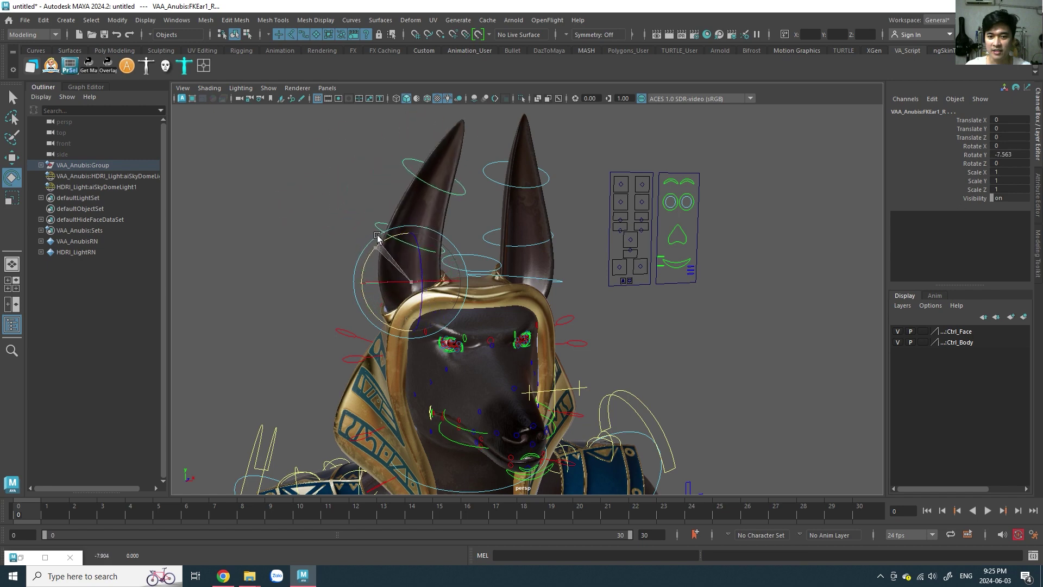
key("ctrl+z")
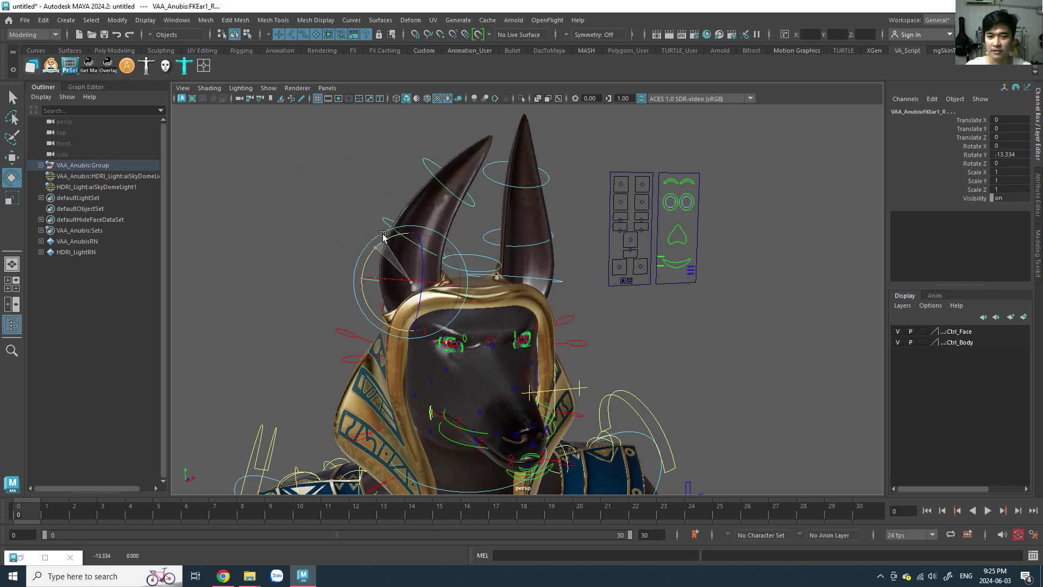
key("ctrl+z")
key("ctrl+z")
key("ctrl+z")
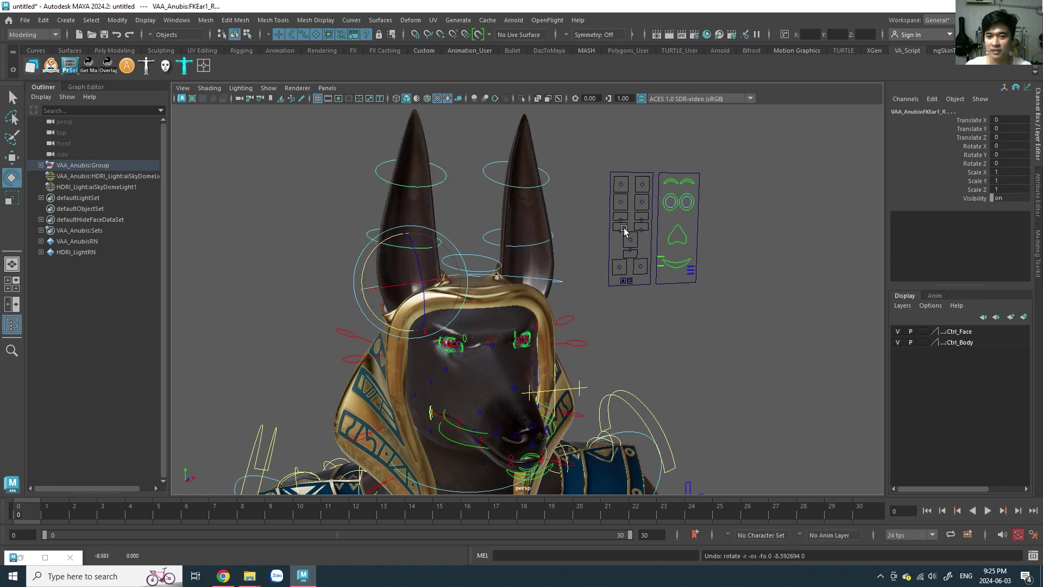
key("ctrl+z")
key("ctrl+z")
left_click_drag(541, 159, 526, 280)
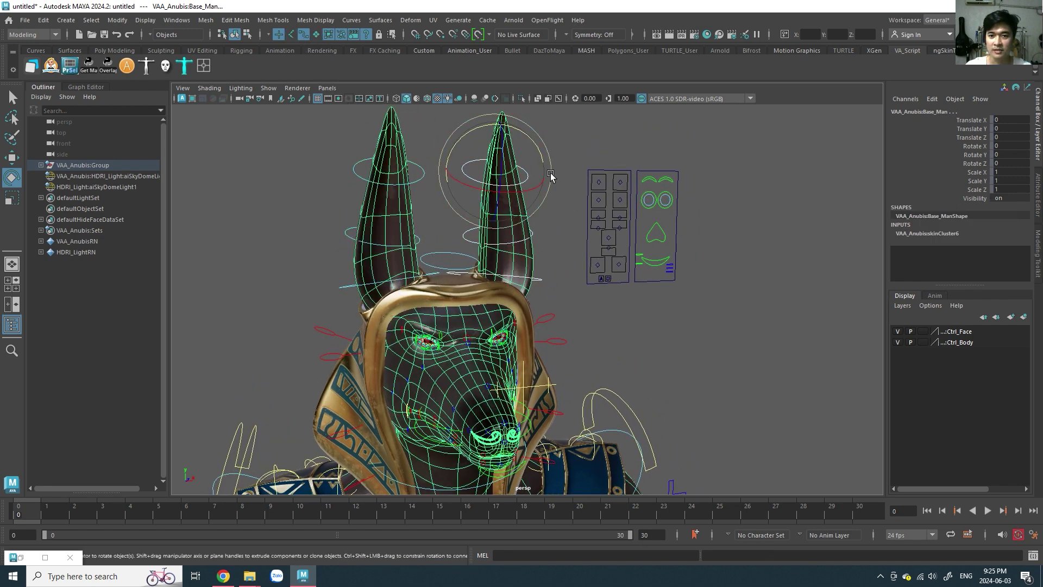
left_click(565, 140)
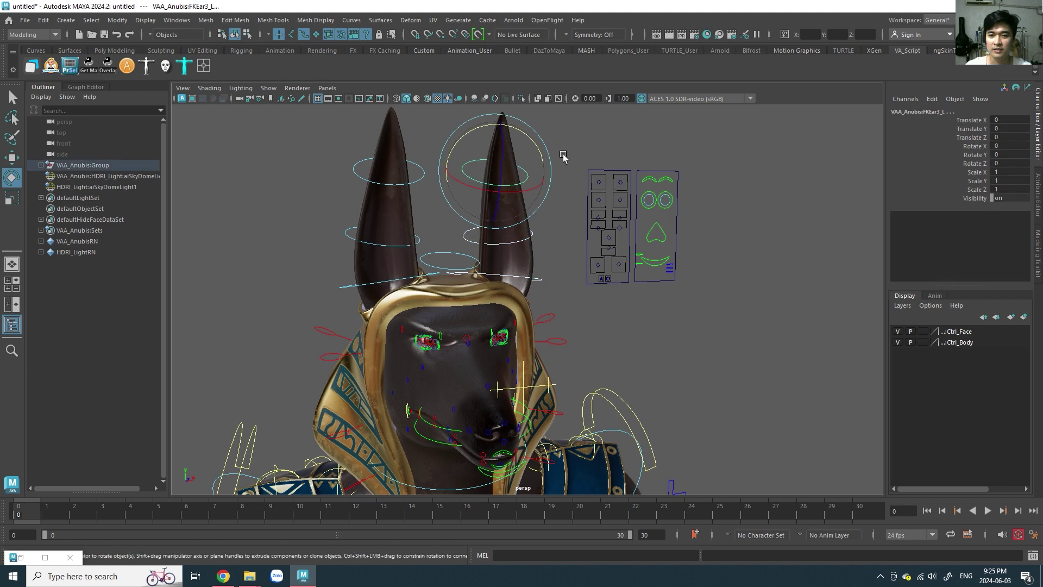
mouse_move(565, 158)
left_mouse_down()
mouse_move(589, 174)
mouse_move(583, 207)
mouse_move(562, 144)
mouse_move(590, 186)
left_mouse_up()
key("ctrl+z")
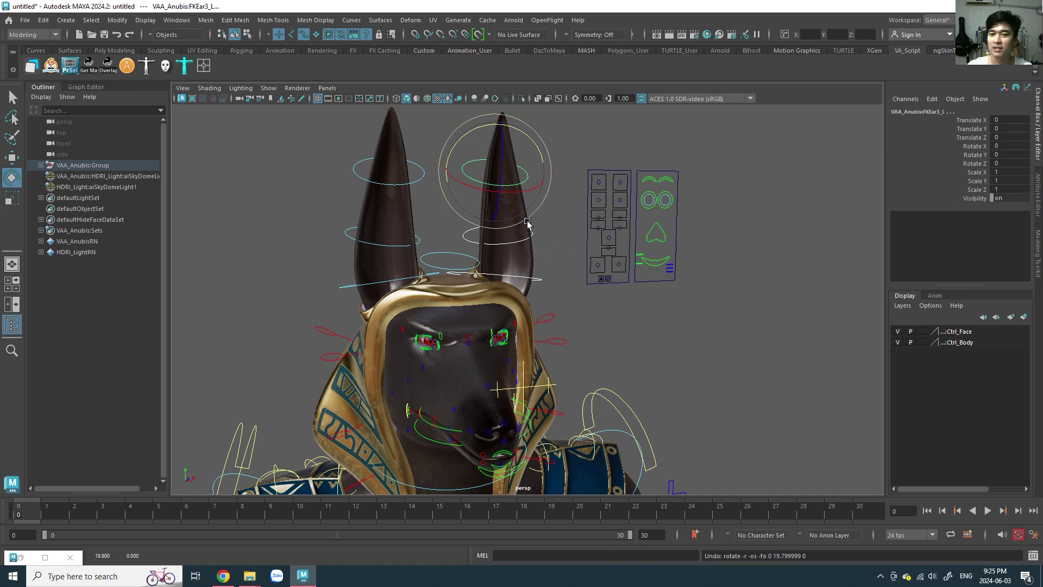
mouse_move(515, 331)
left_mouse_down("alt")
mouse_move(398, 235)
mouse_move(587, 217)
mouse_move(538, 207)
left_mouse_up("alt")
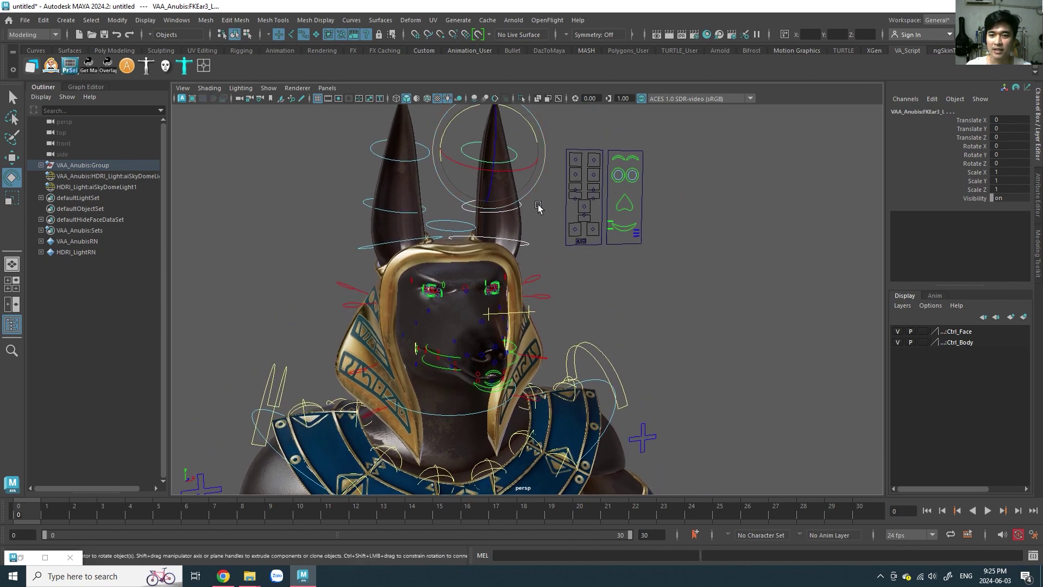
left_click_drag(569, 283, 383, 268, "alt")
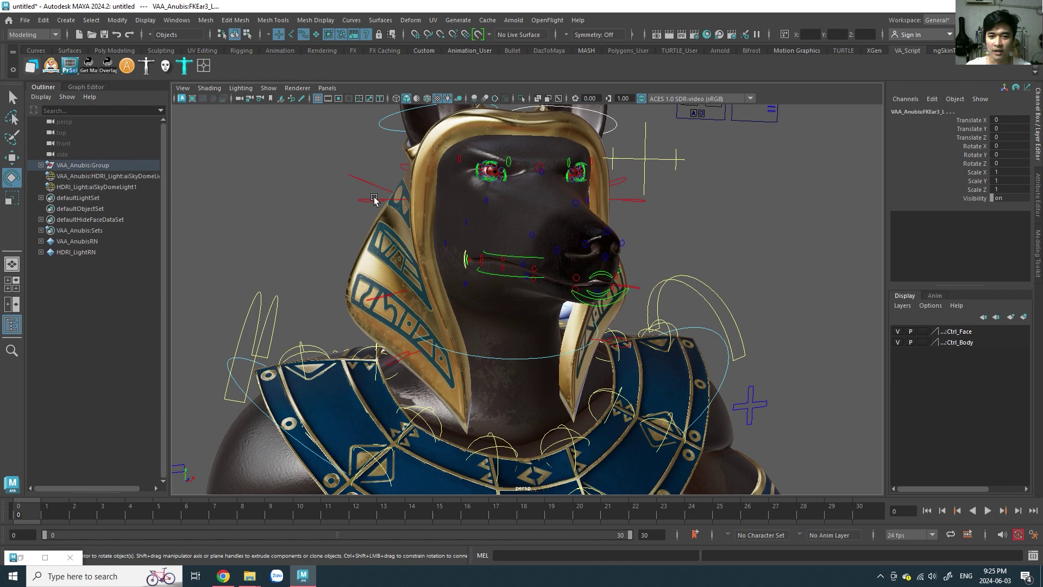
left_click(374, 199)
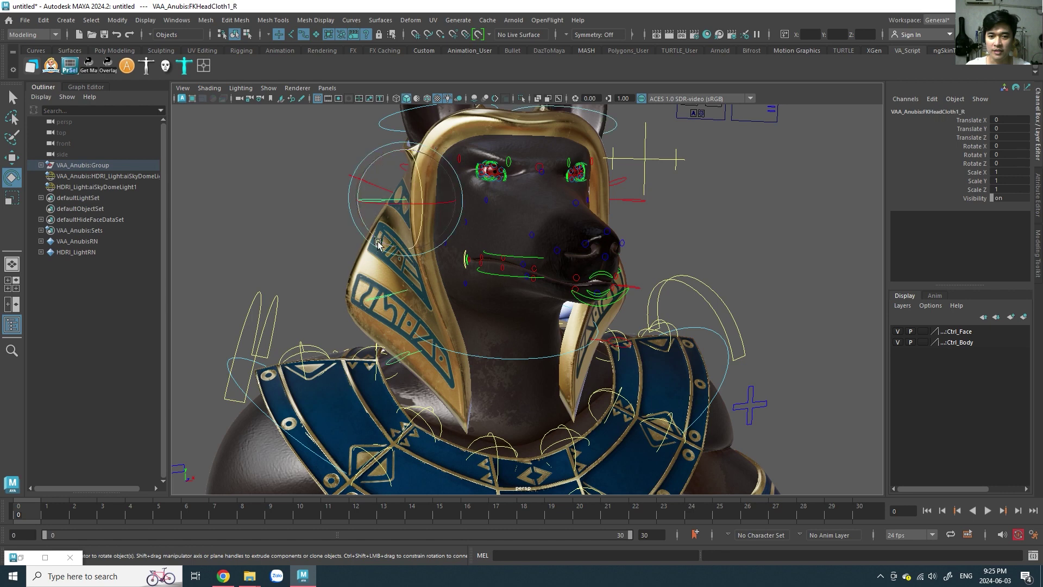
mouse_move(363, 178)
left_mouse_down()
mouse_move(374, 168)
mouse_move(373, 303)
left_mouse_up()
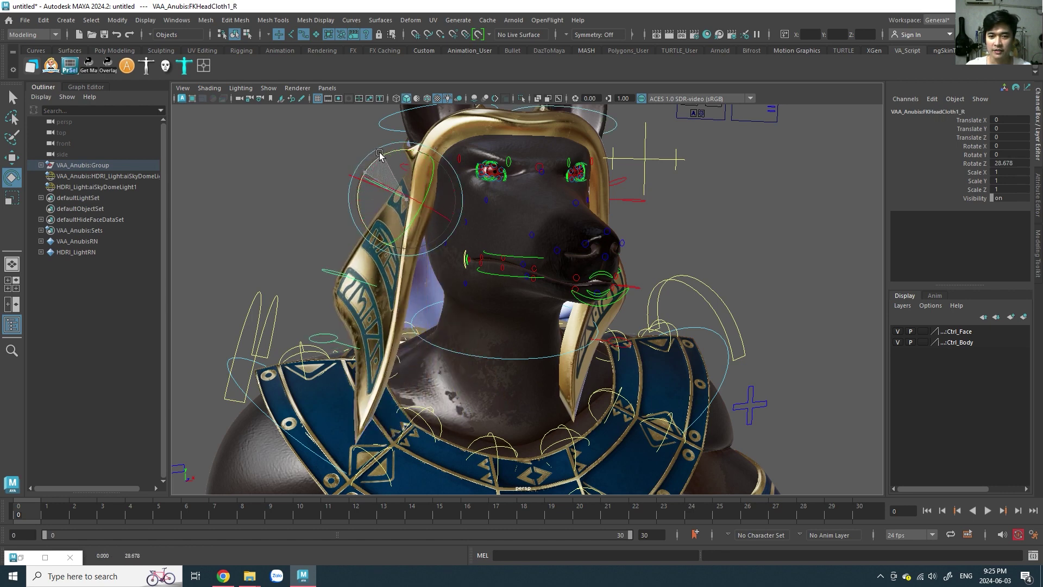
key("ctrl+z")
left_click(372, 303)
left_click_drag(270, 293, 313, 268)
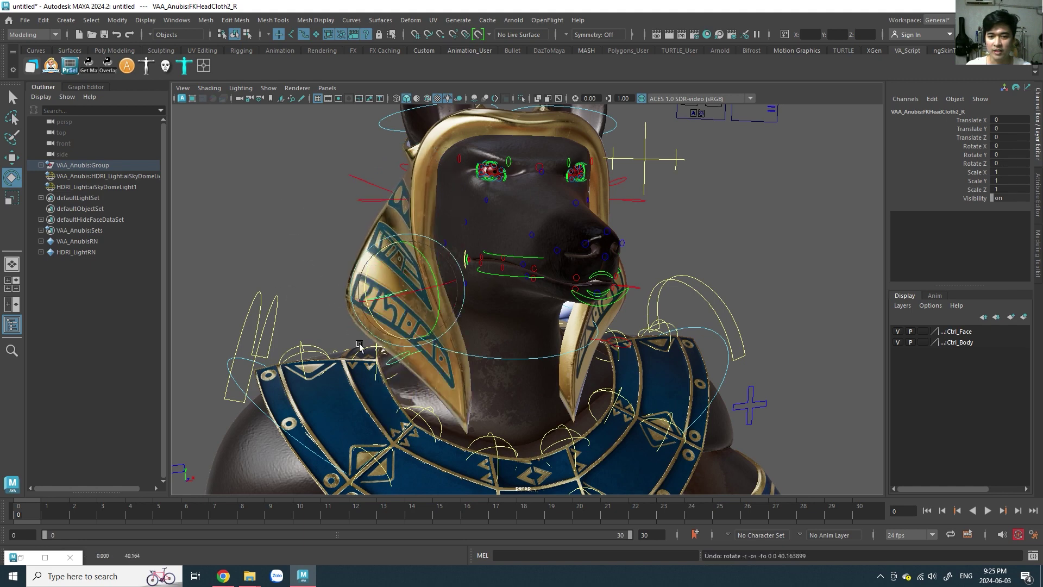
left_click(410, 360)
left_click(411, 360)
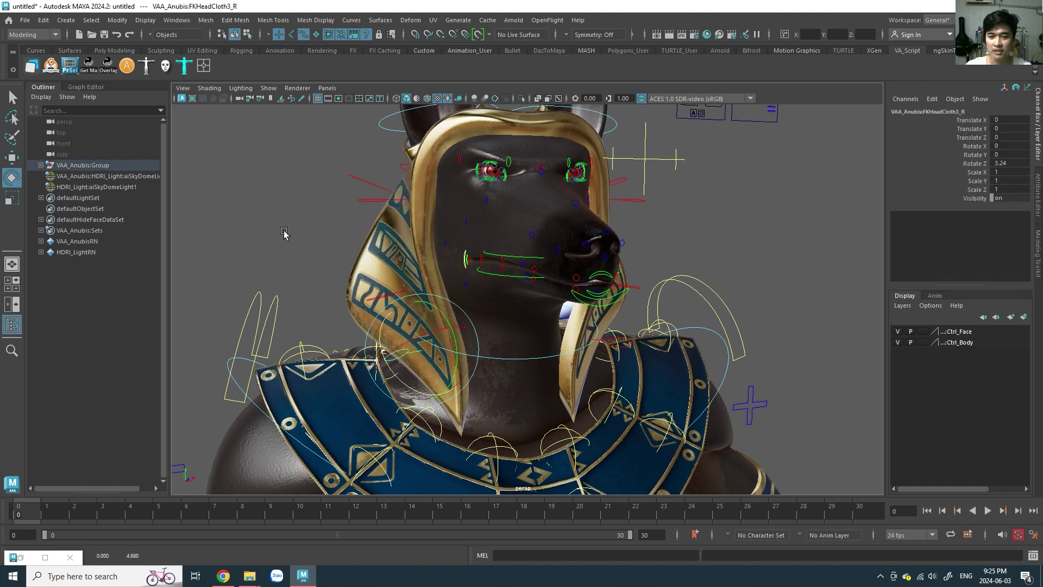
mouse_move(314, 191)
left_mouse_down("alt")
mouse_move(445, 257)
mouse_move(388, 204)
left_mouse_up("alt")
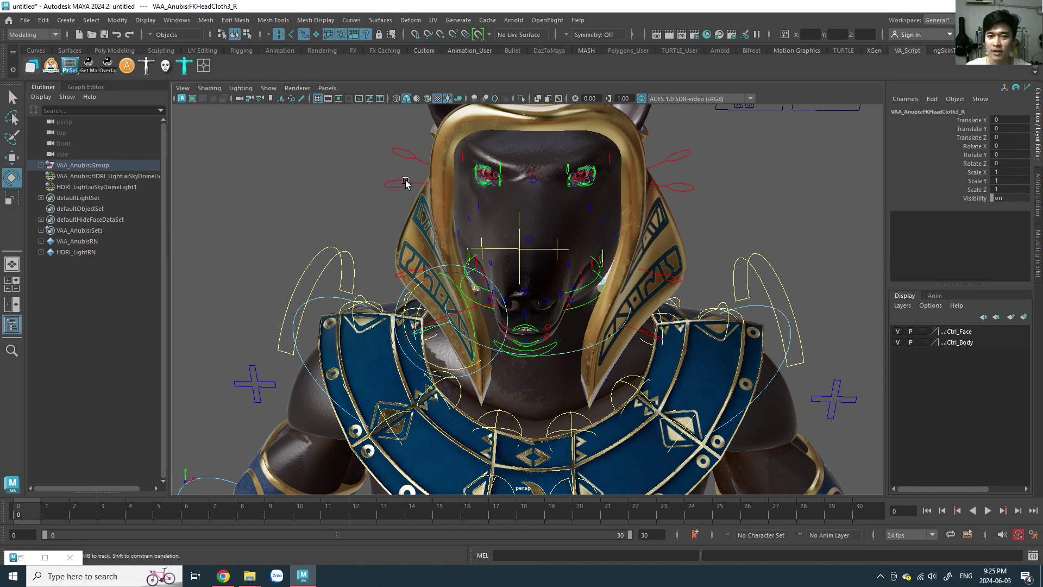
mouse_move(395, 211)
left_mouse_down("alt")
mouse_move(375, 222)
mouse_move(525, 234)
mouse_move(487, 207)
left_mouse_up("alt")
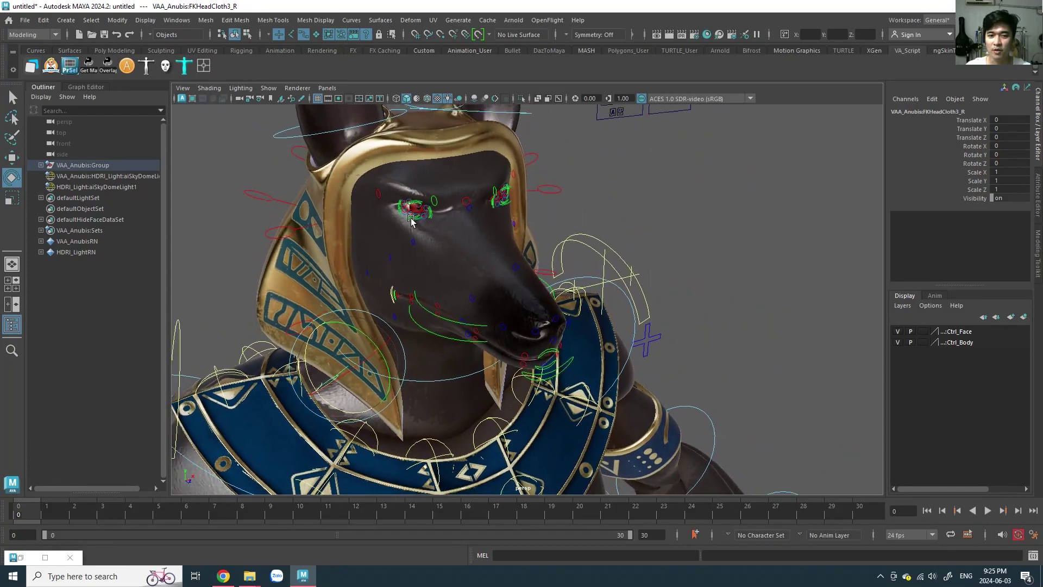
mouse_move(272, 173)
left_mouse_down("alt")
mouse_move(372, 221)
mouse_move(428, 218)
mouse_move(415, 298)
mouse_move(447, 284)
left_mouse_up("alt")
left_click(428, 218)
key("ctrl+z")
mouse_move(568, 283)
left_mouse_down("alt")
mouse_move(449, 309)
mouse_move(453, 295)
left_mouse_up("alt")
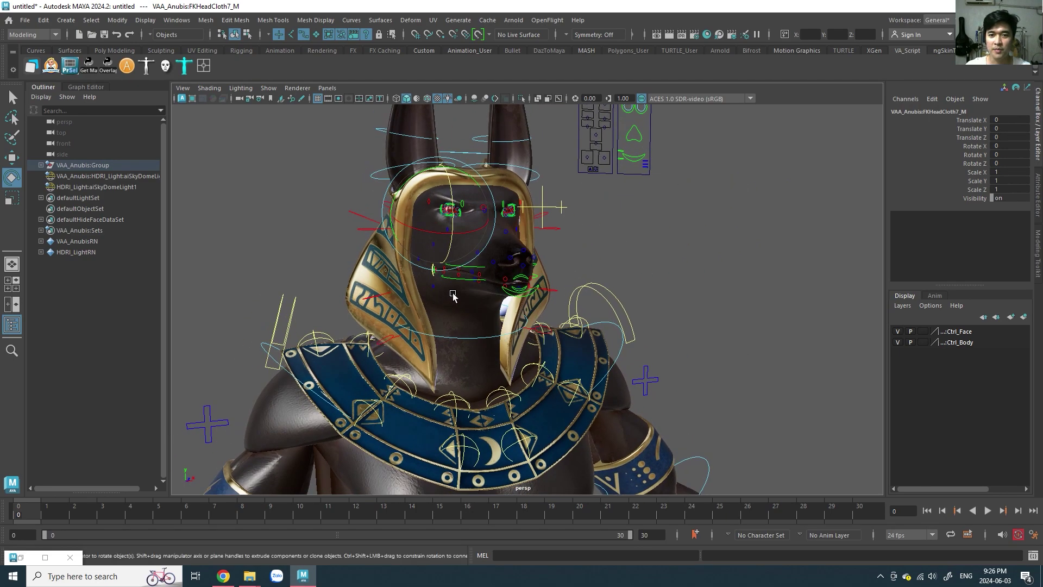
left_click(616, 200)
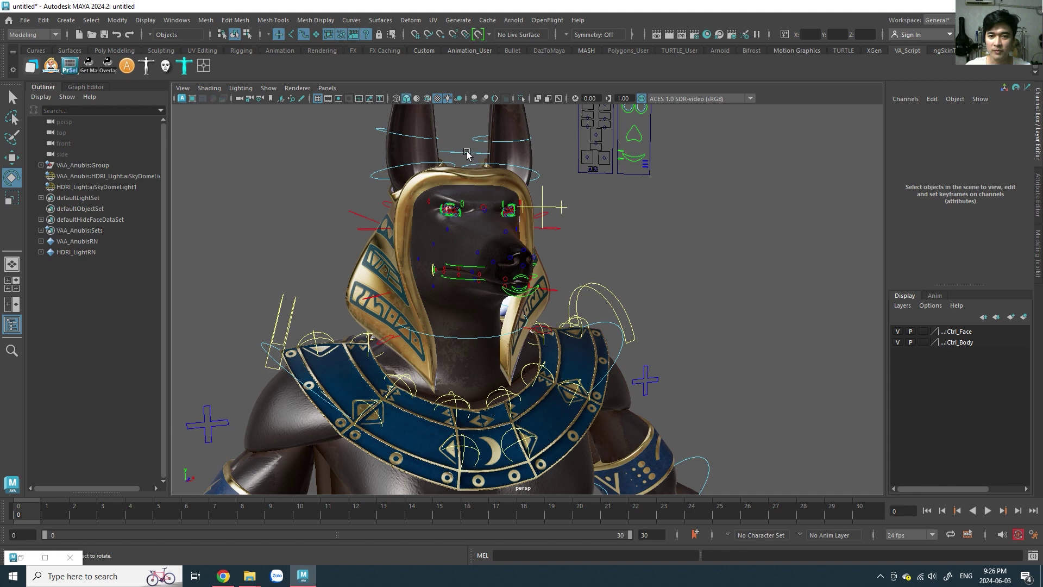
left_click(454, 272)
left_click_drag(454, 272, 454, 278, "alt")
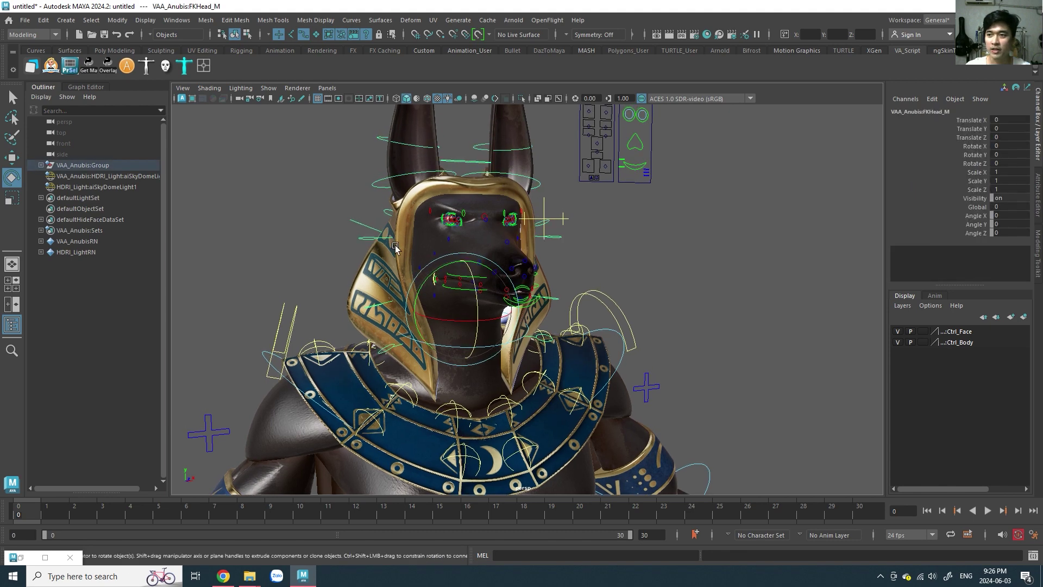
left_click_drag(444, 269, 445, 311)
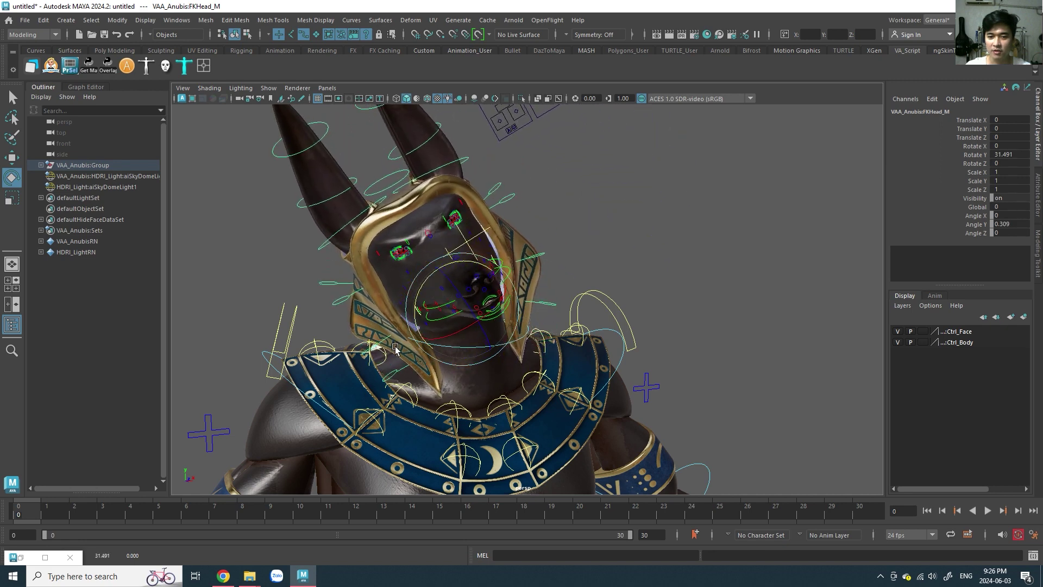
mouse_move(360, 317)
left_mouse_down()
mouse_move(571, 226)
mouse_move(629, 227)
mouse_move(606, 168)
left_mouse_up()
middle_click_drag(606, 168, 614, 251)
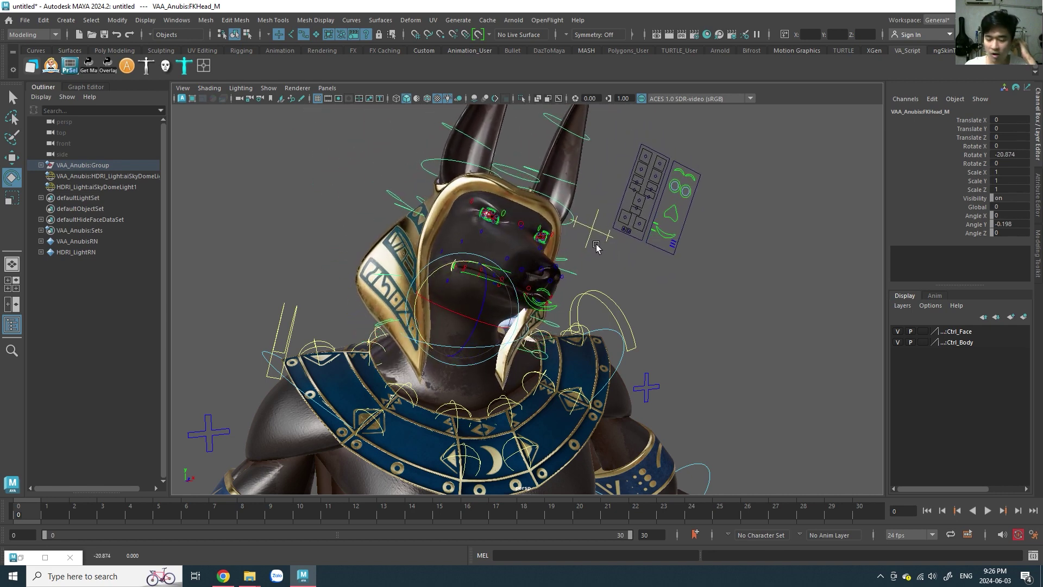
key("ctrl+z")
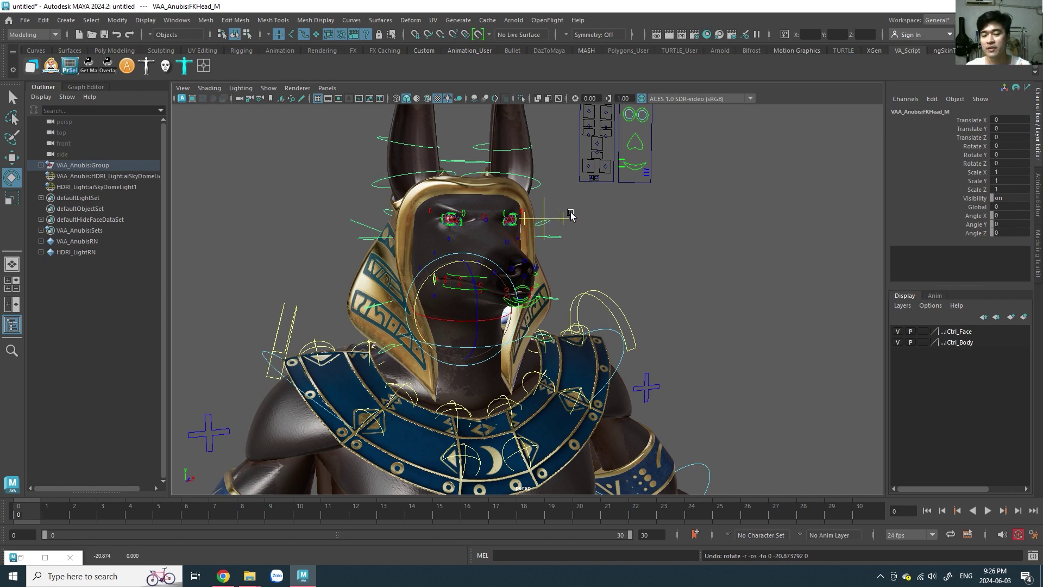
left_click_drag(479, 294, 480, 271)
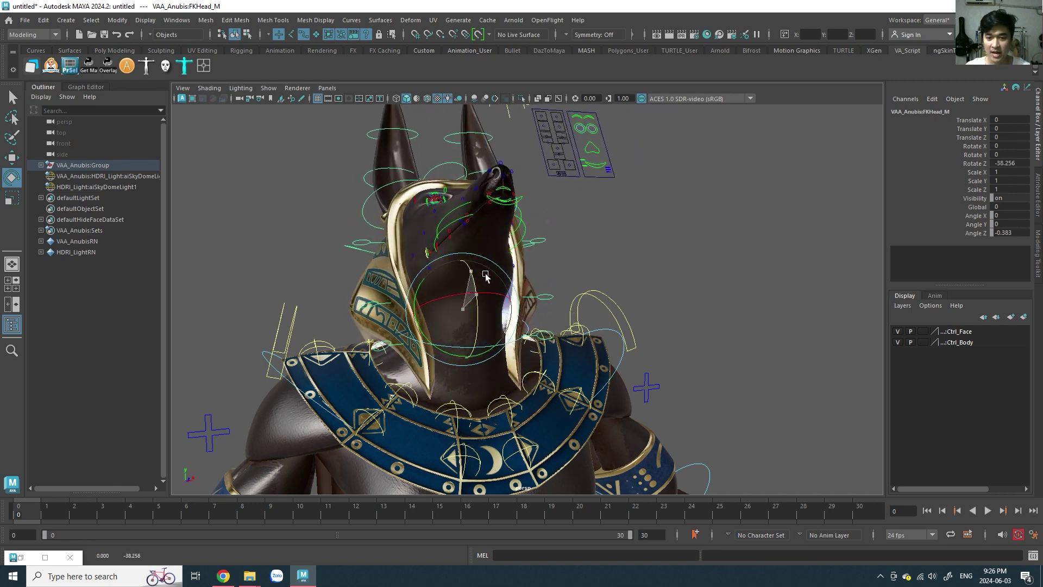
mouse_move(480, 272)
left_mouse_down()
mouse_move(490, 319)
mouse_move(426, 305)
mouse_move(493, 320)
left_mouse_up()
key("ctrl+z")
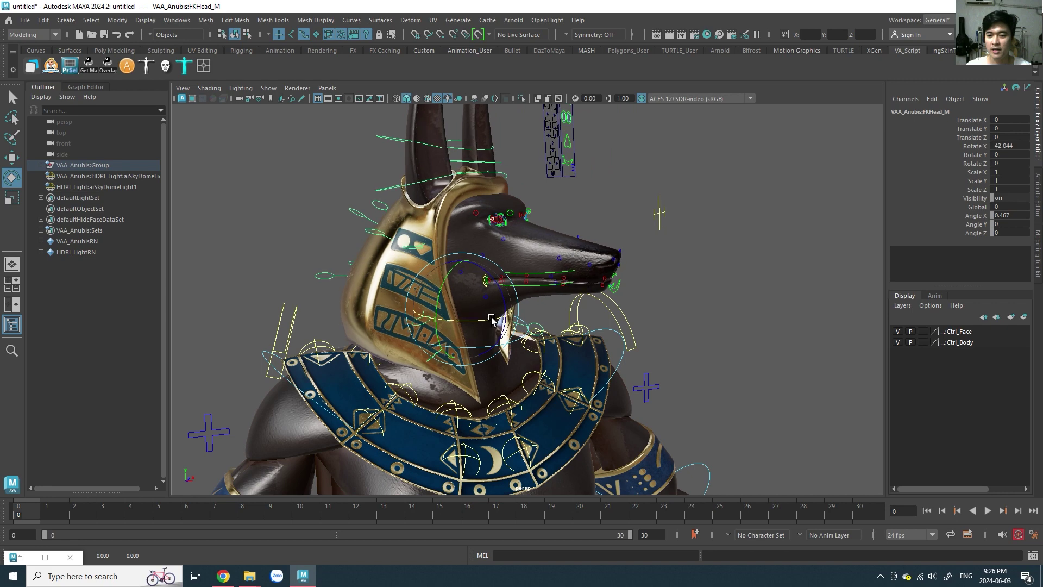
key("ctrl+z")
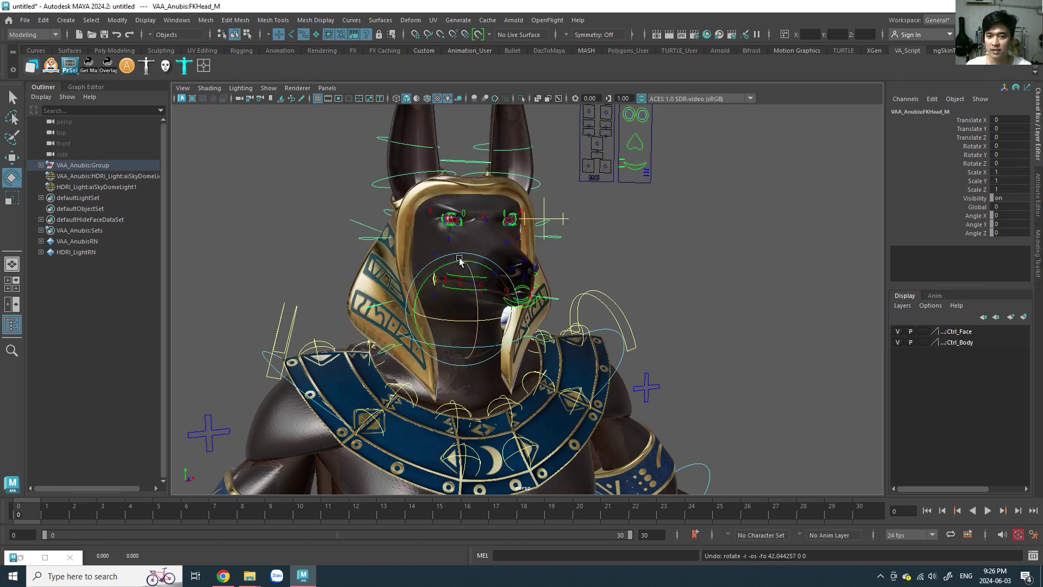
left_click(362, 239)
left_click_drag(363, 223, 372, 189)
key("ctrl+z")
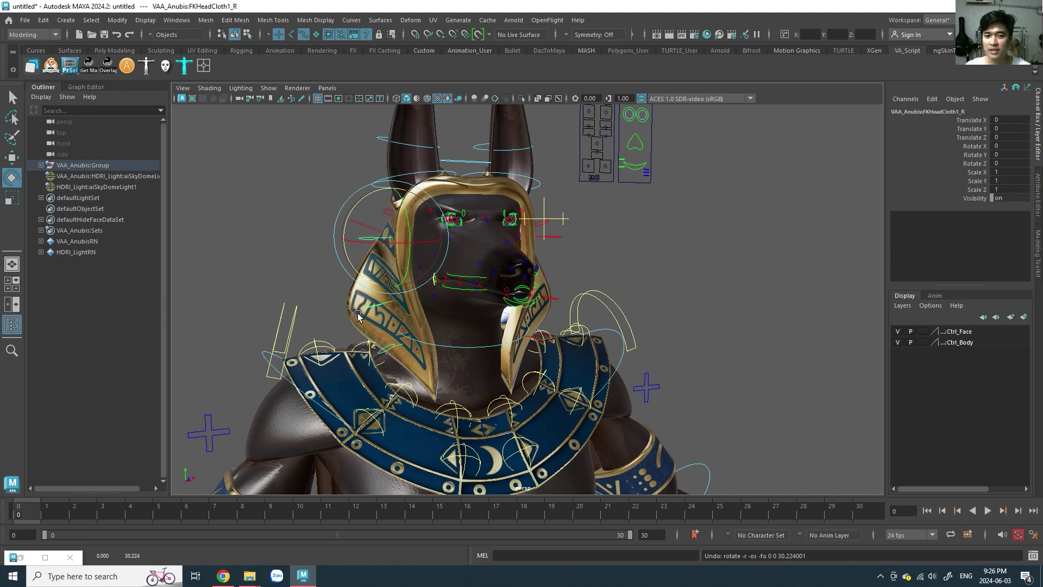
Reframe the rig, select the right head-cloth controls, then select the head control.
left_click(376, 324)
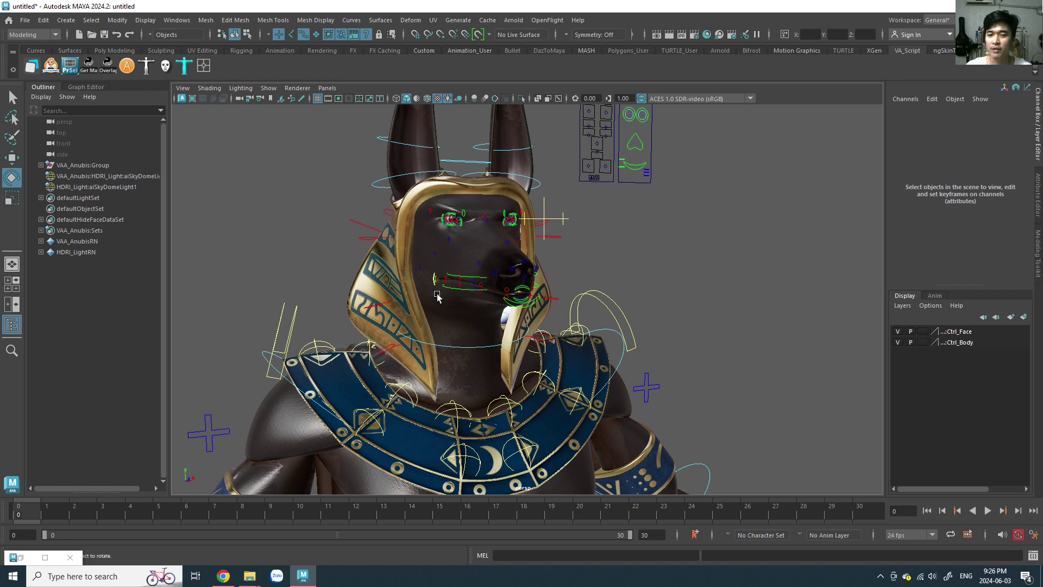
left_click_drag(273, 462, 467, 321, "alt")
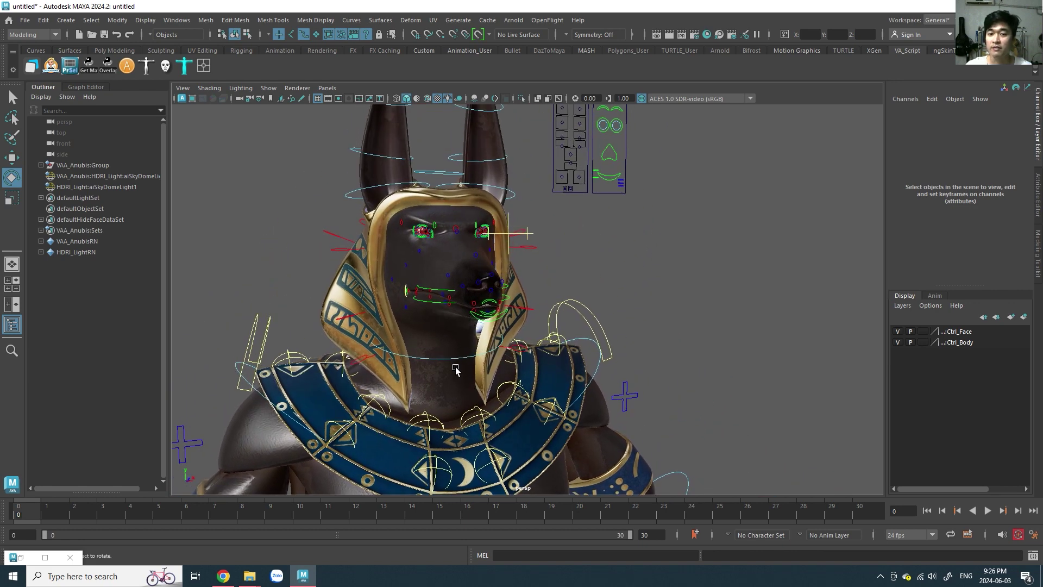
middle_click_drag(457, 397, 453, 356, "alt")
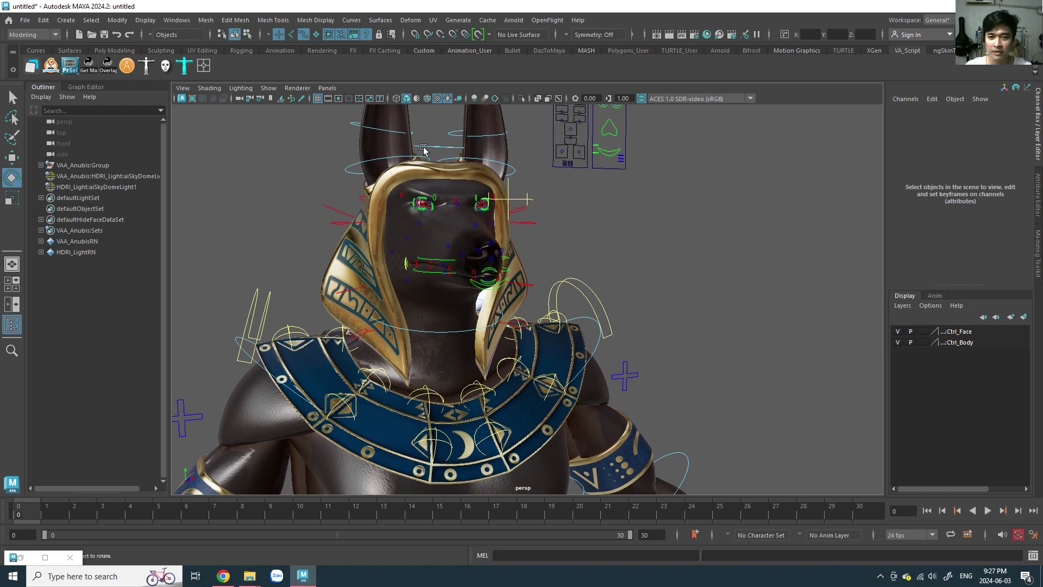
left_click(338, 223)
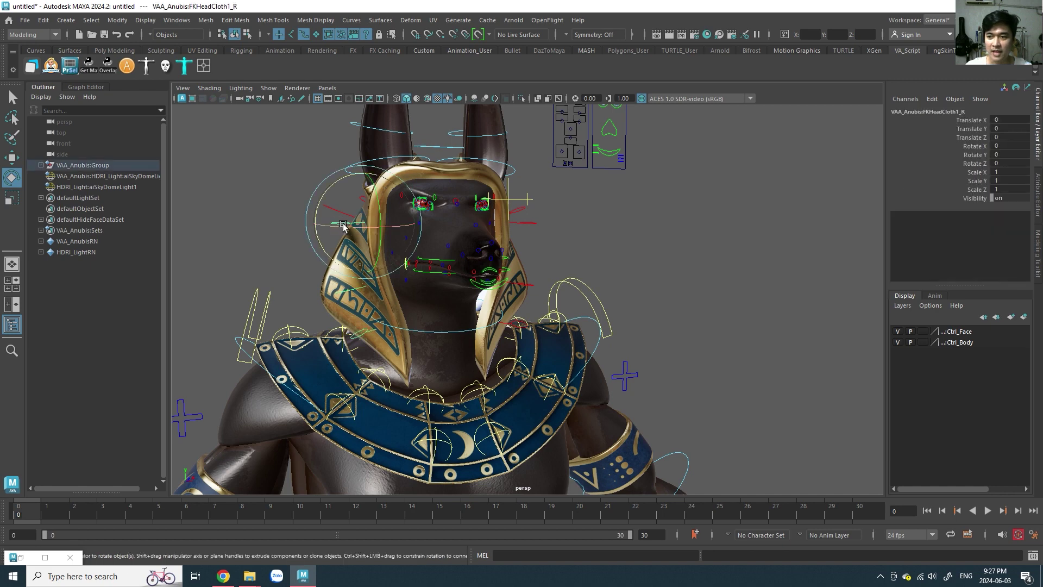
left_click(344, 292)
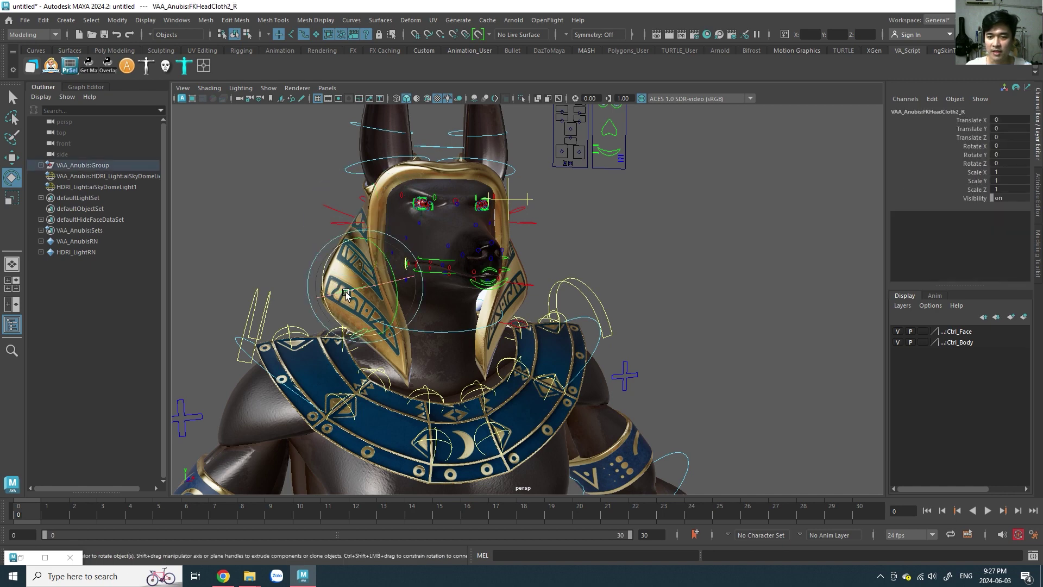
left_click(429, 157)
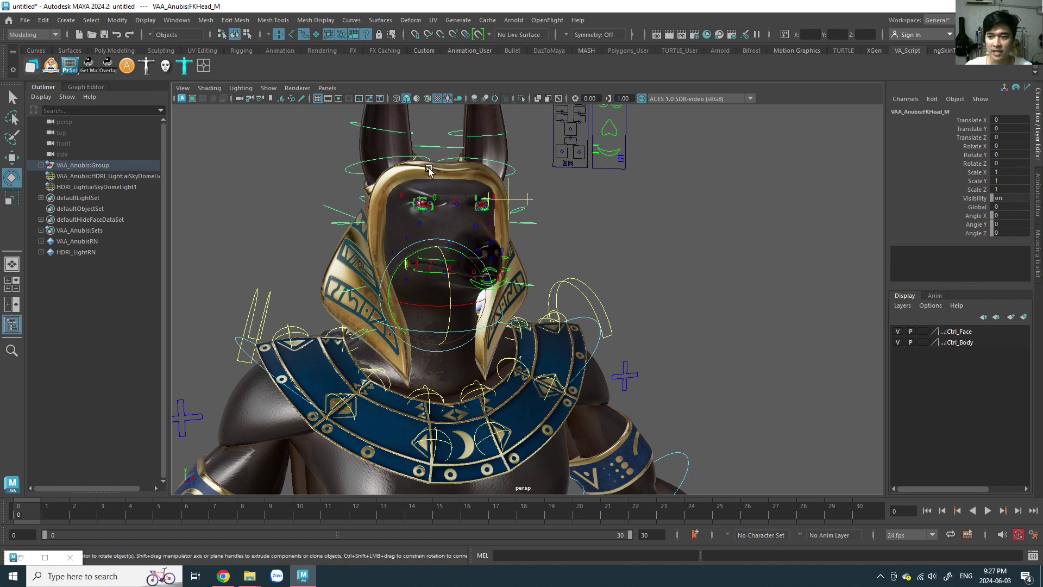
Sweep the head's Global attribute and test-tilt the head forward, then undo it.
left_click(967, 208)
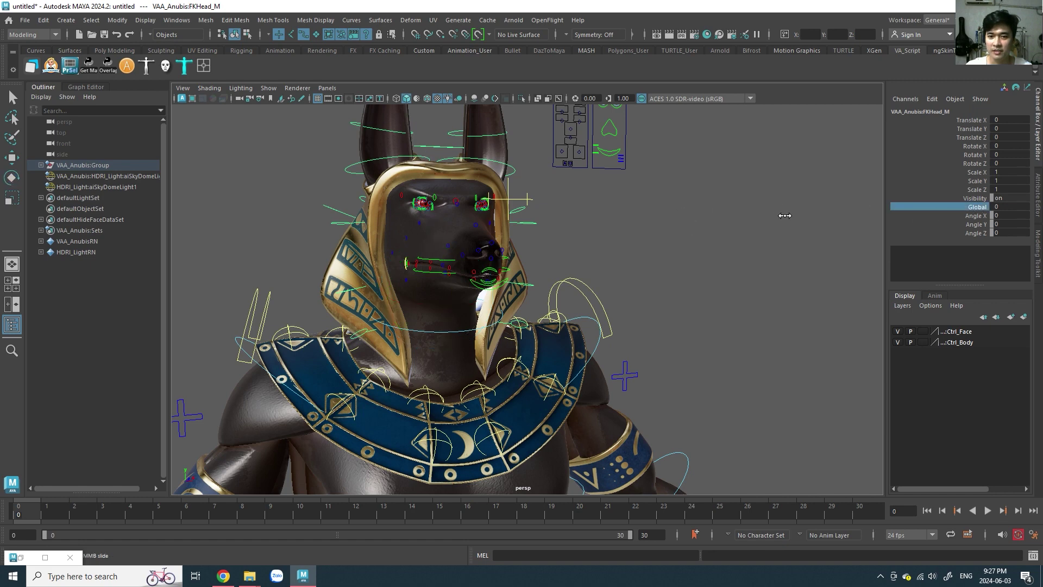
middle_click_drag(705, 231, 348, 254)
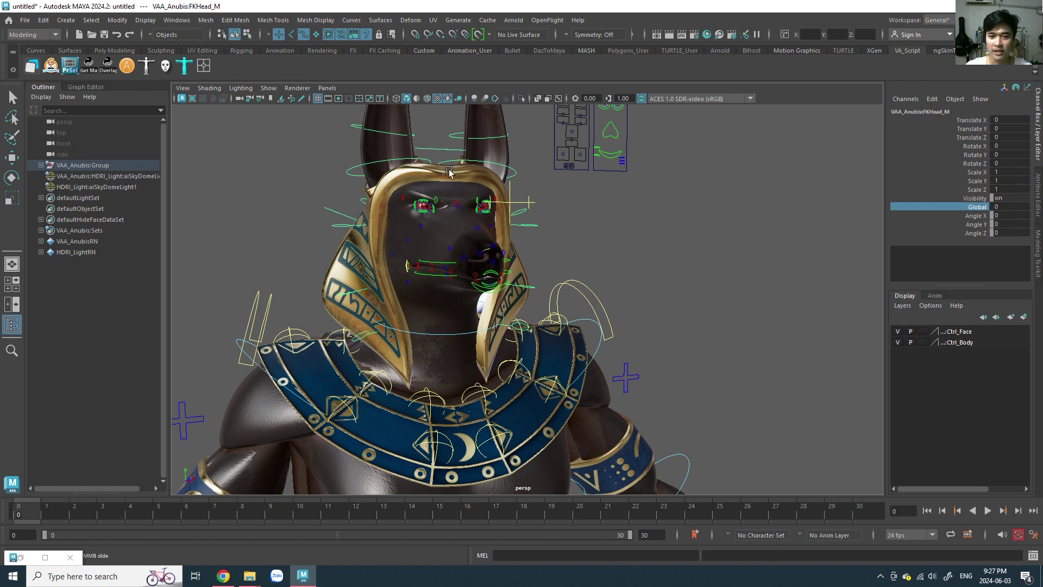
key("e")
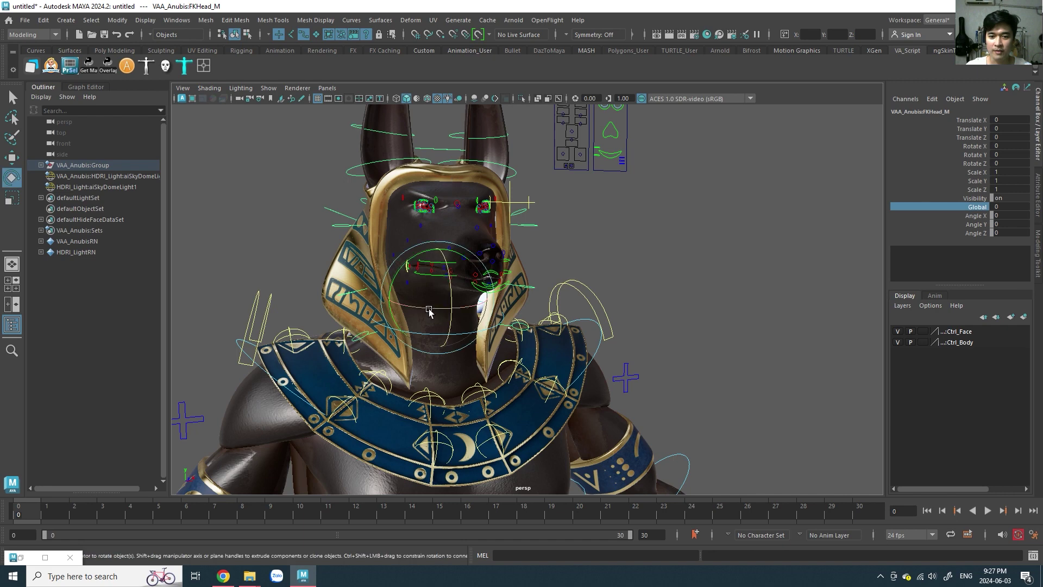
left_click_drag(428, 311, 387, 356)
scroll(387, 356, "up", 3)
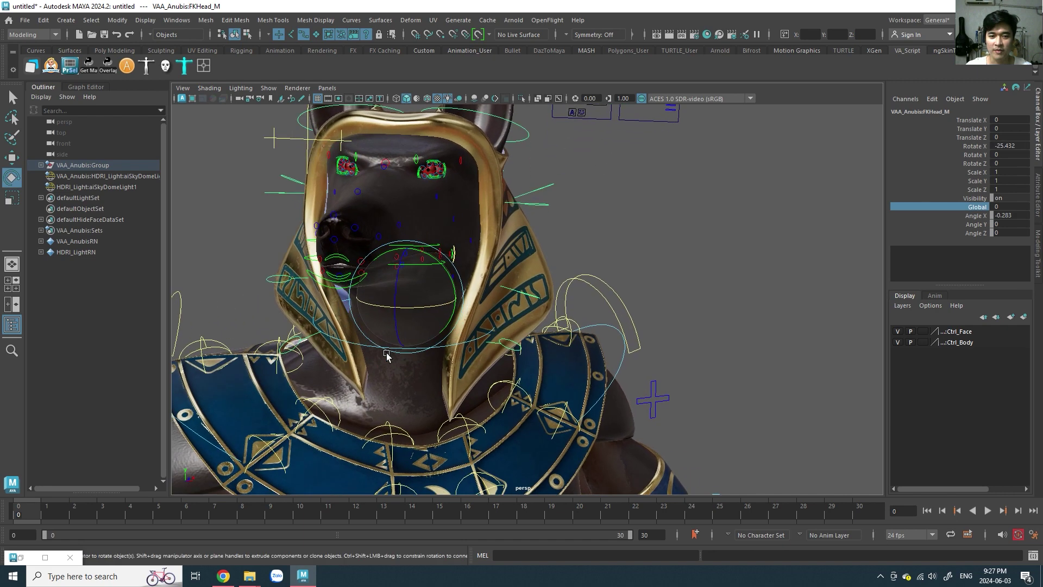
key("ctrl+z")
Key the right head-cloth at frame 5, swing it, play back, then undo to frame 0.
left_click(320, 245)
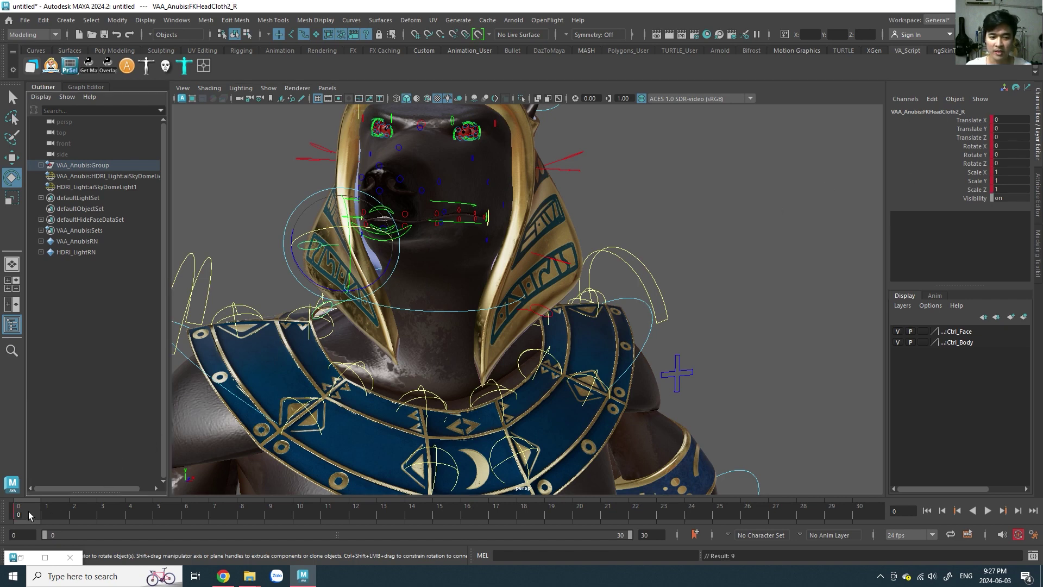
left_click_drag(28, 511, 158, 510)
key("s")
left_click_drag(314, 253, 391, 405)
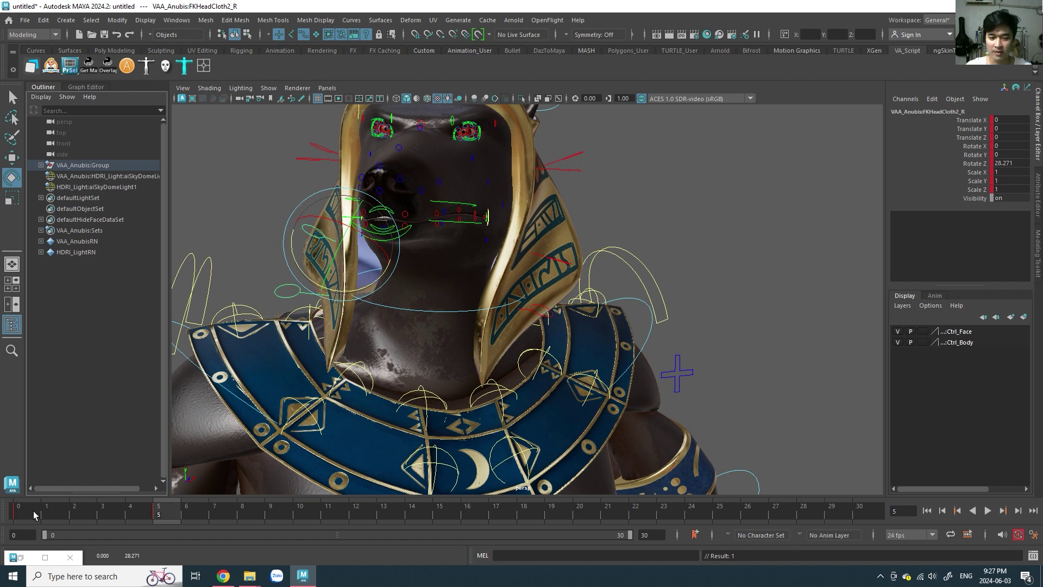
key("alt+v")
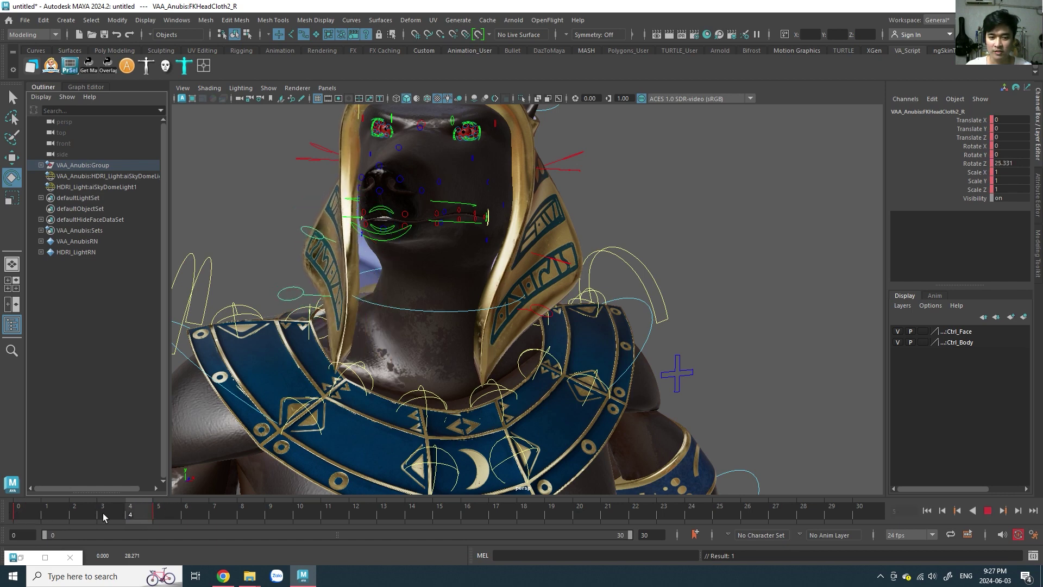
left_click(158, 511)
key("ctrl+z")
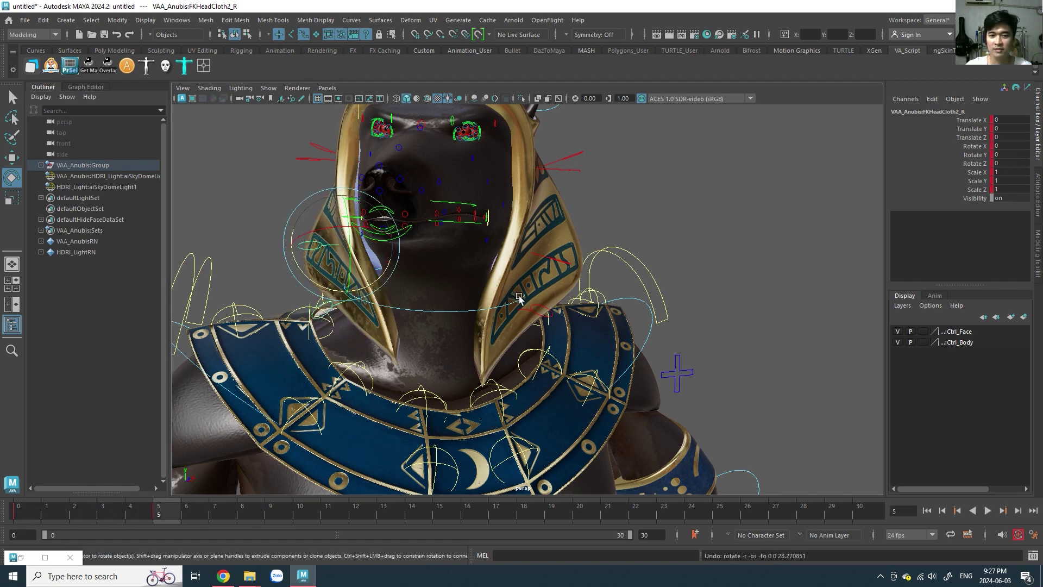
key("ctrl+z")
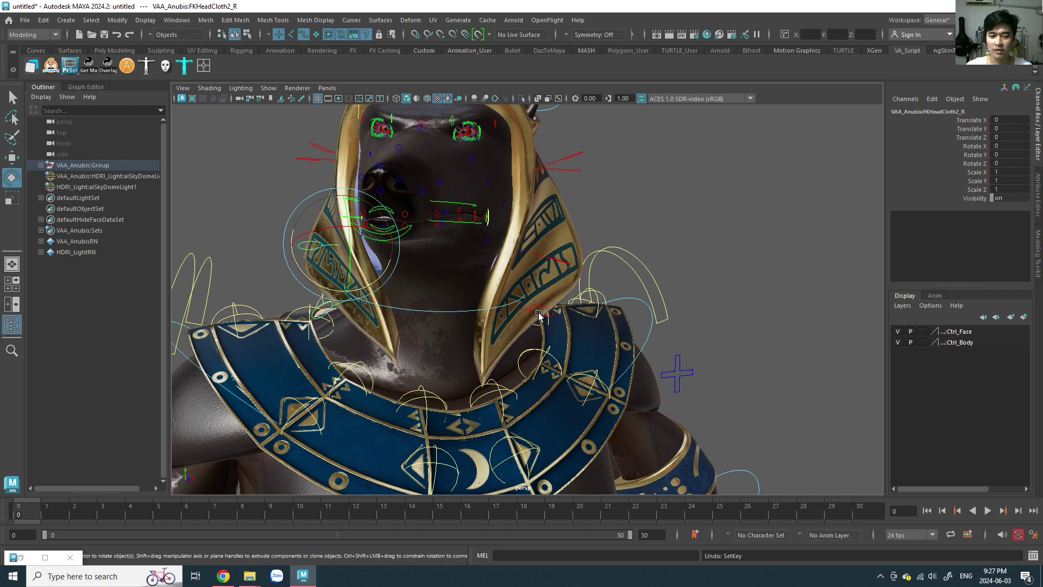
Frame the head, orbit around the character, and select the right scapula FK control.
key("Up")
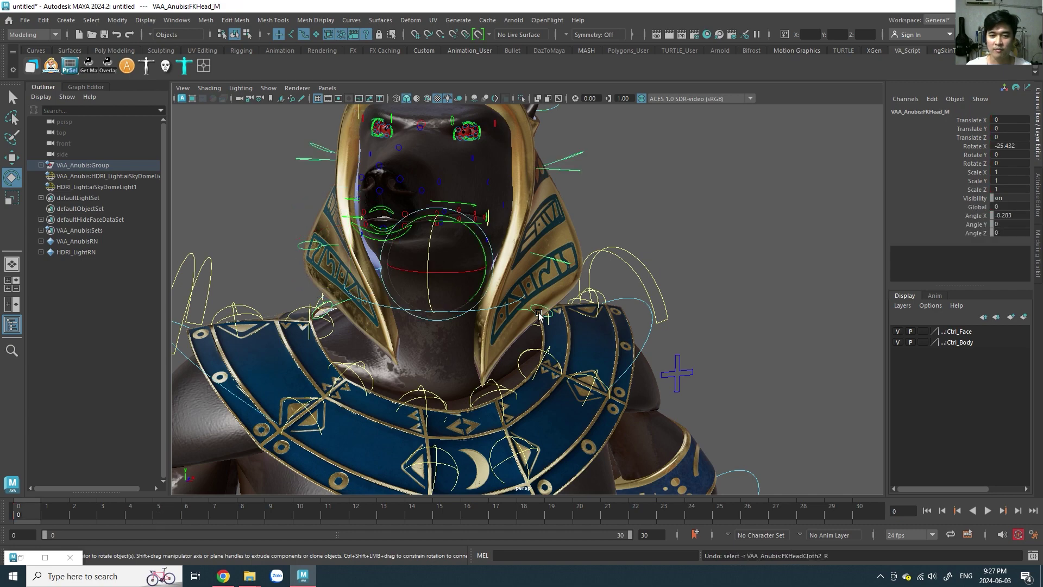
key("f")
middle_click_drag(582, 279, 520, 253, "alt")
left_click_drag(505, 281, 506, 320, "alt")
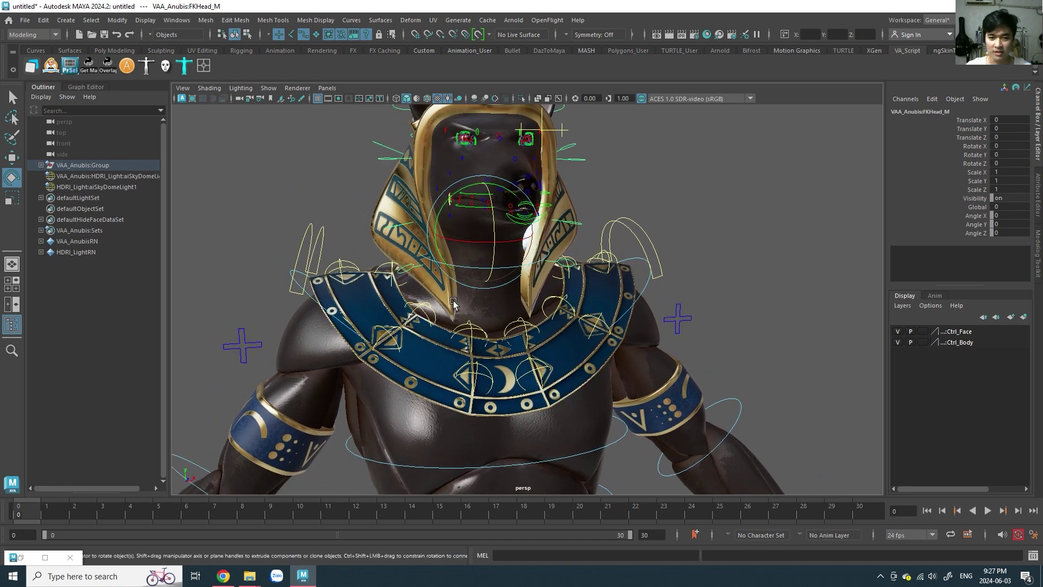
left_click_drag(453, 302, 461, 349, "alt")
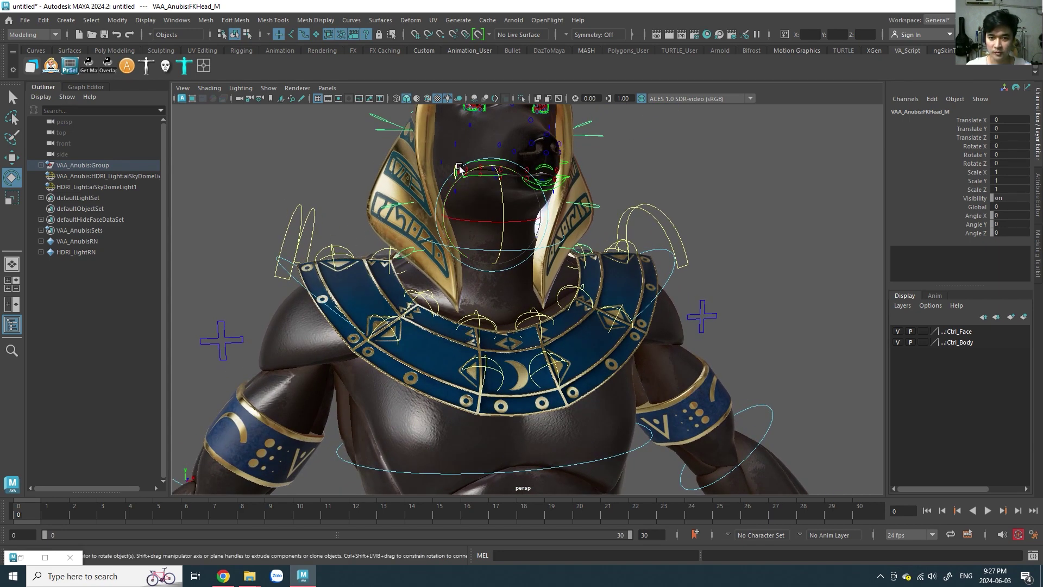
mouse_move(402, 165)
left_mouse_down("alt")
mouse_move(408, 212)
mouse_move(392, 252)
left_mouse_up("alt")
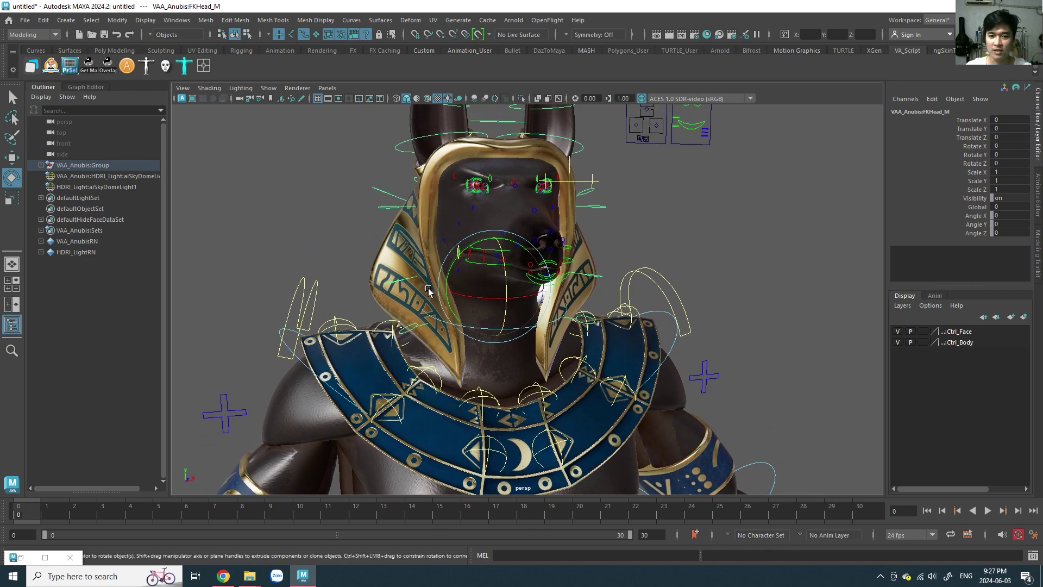
mouse_move(430, 290)
left_mouse_down("alt")
mouse_move(424, 256)
mouse_move(398, 282)
left_mouse_up("alt")
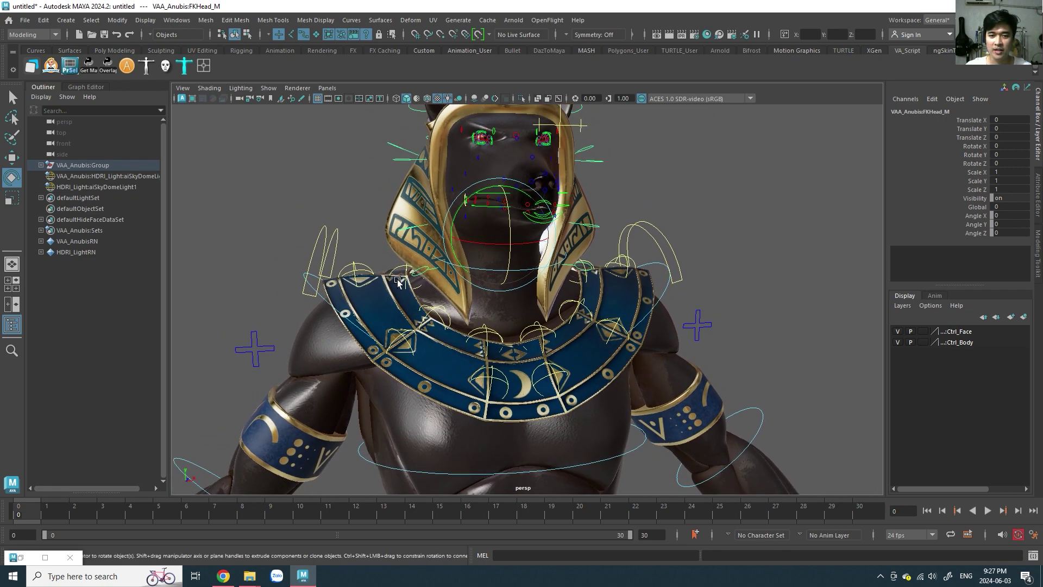
left_click(335, 238)
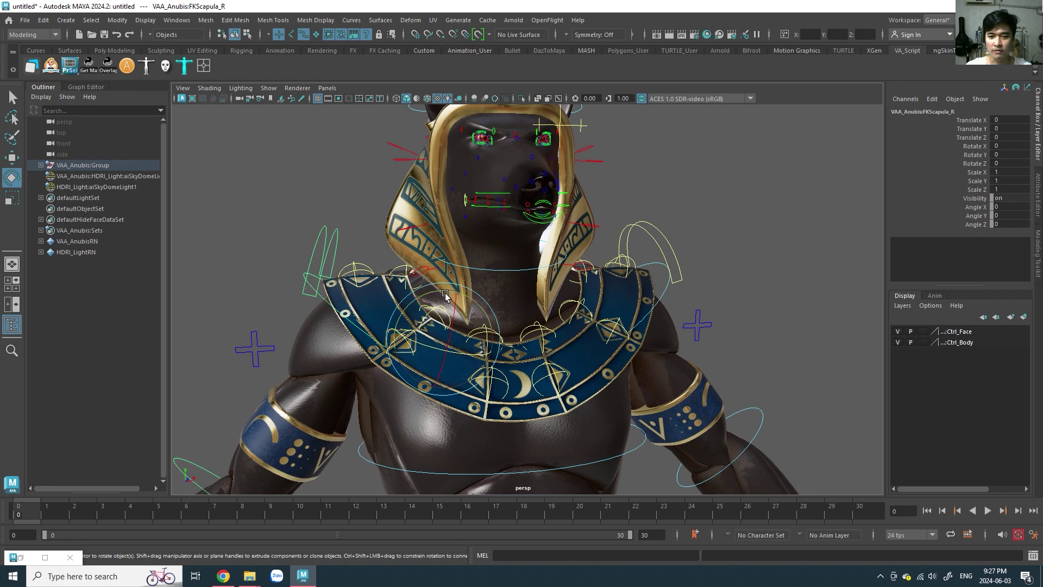
left_click_drag(445, 295, 667, 263)
key("ctrl+z")
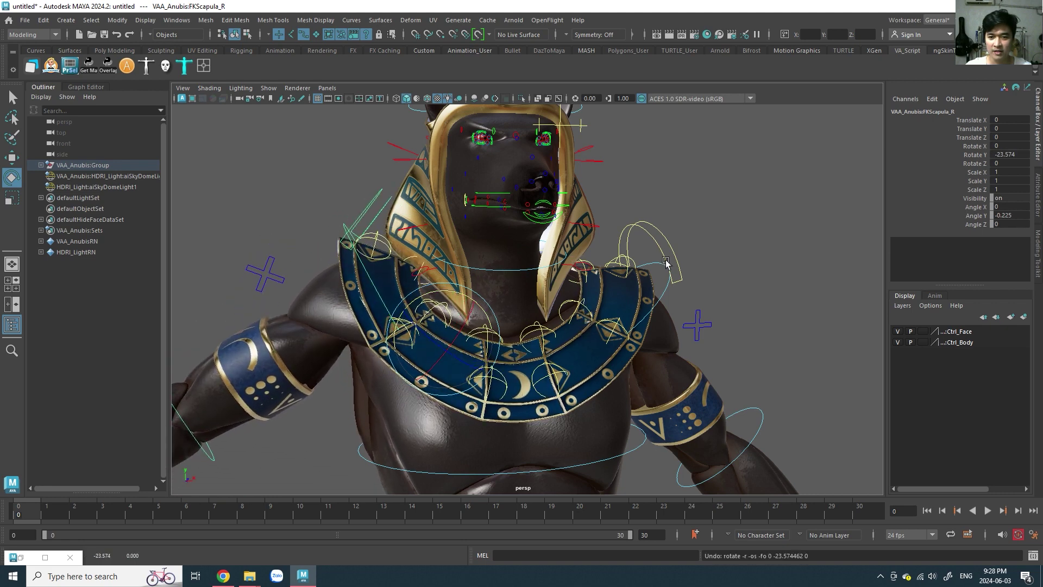
key("ctrl+z")
left_click_drag(676, 207, 630, 230)
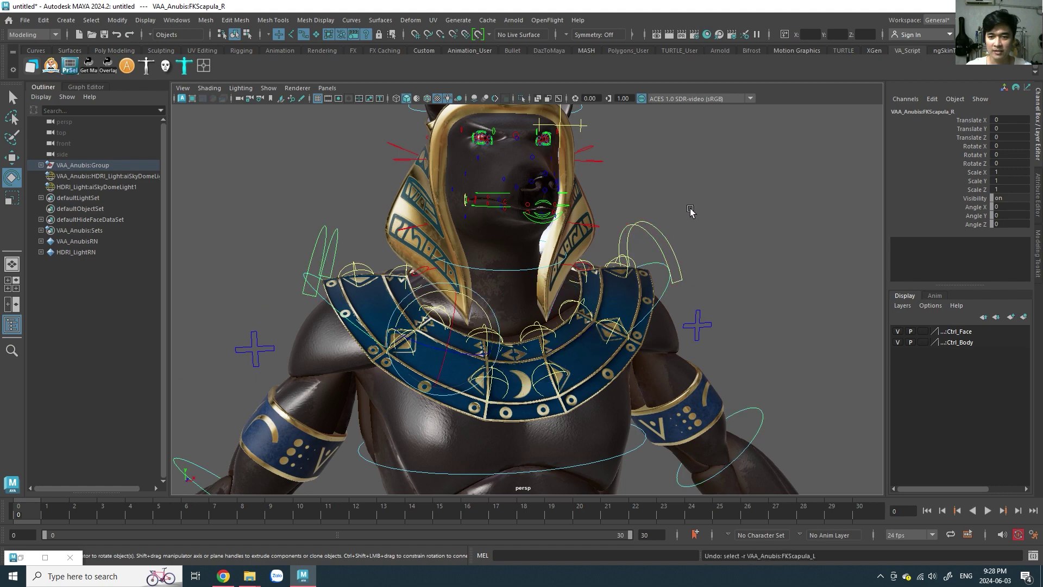
left_click_drag(690, 211, 642, 233)
left_click_drag(752, 204, 749, 227)
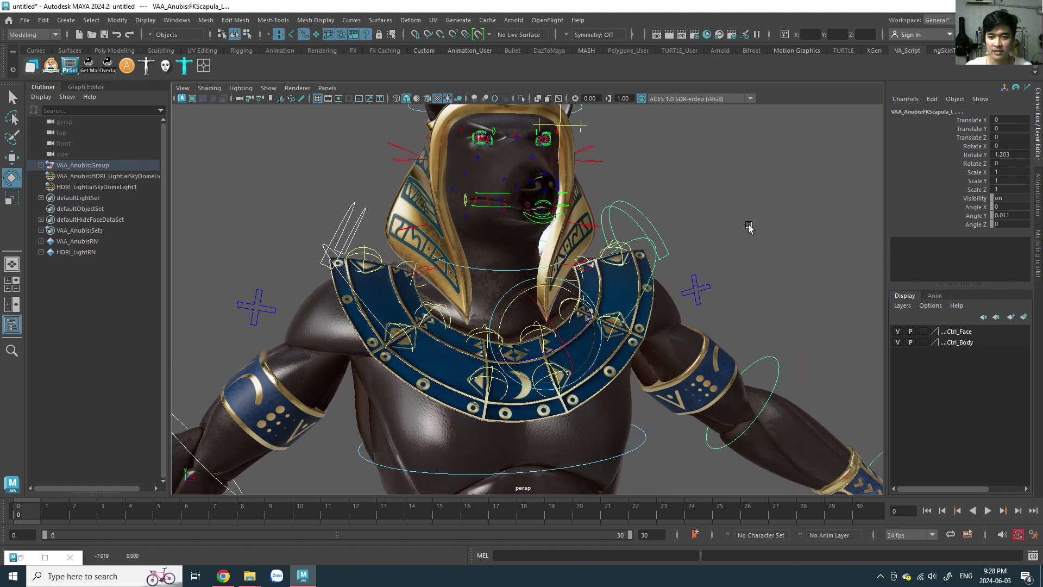
mouse_move(749, 227)
middle_mouse_down()
mouse_move(746, 255)
mouse_move(743, 239)
mouse_move(516, 365)
mouse_move(540, 358)
mouse_move(494, 353)
middle_mouse_up()
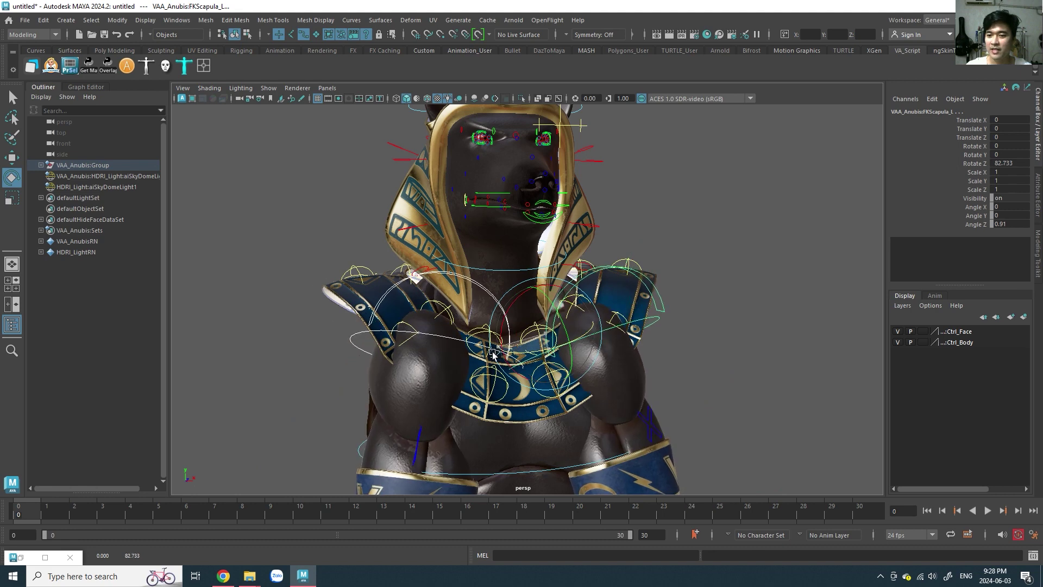
mouse_move(492, 353)
middle_mouse_down()
mouse_move(555, 349)
mouse_move(536, 211)
mouse_move(411, 379)
middle_mouse_up()
key("ctrl+z")
key("ctrl+z")
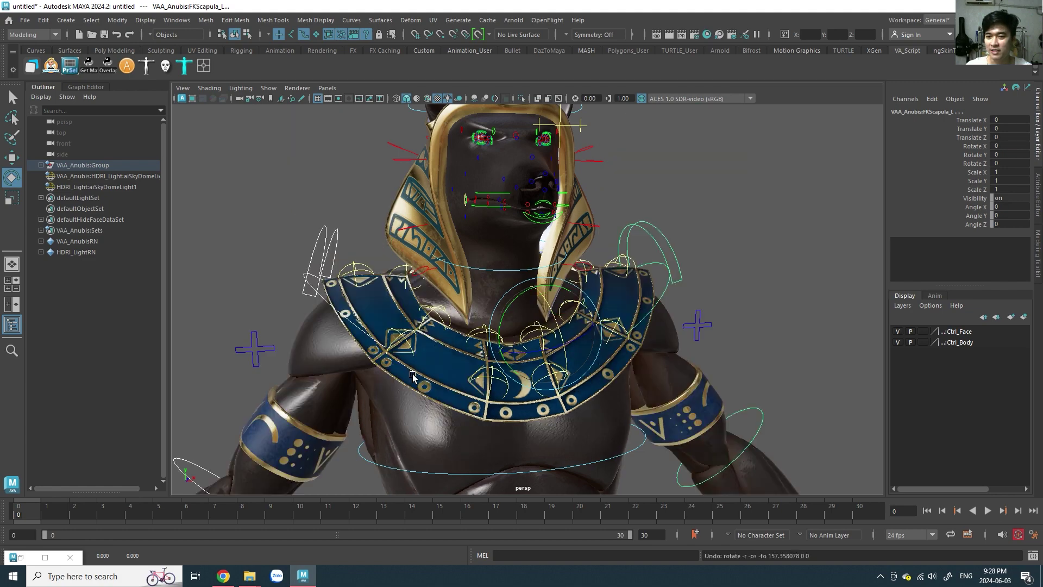
left_click_drag(426, 363, 514, 314, "alt")
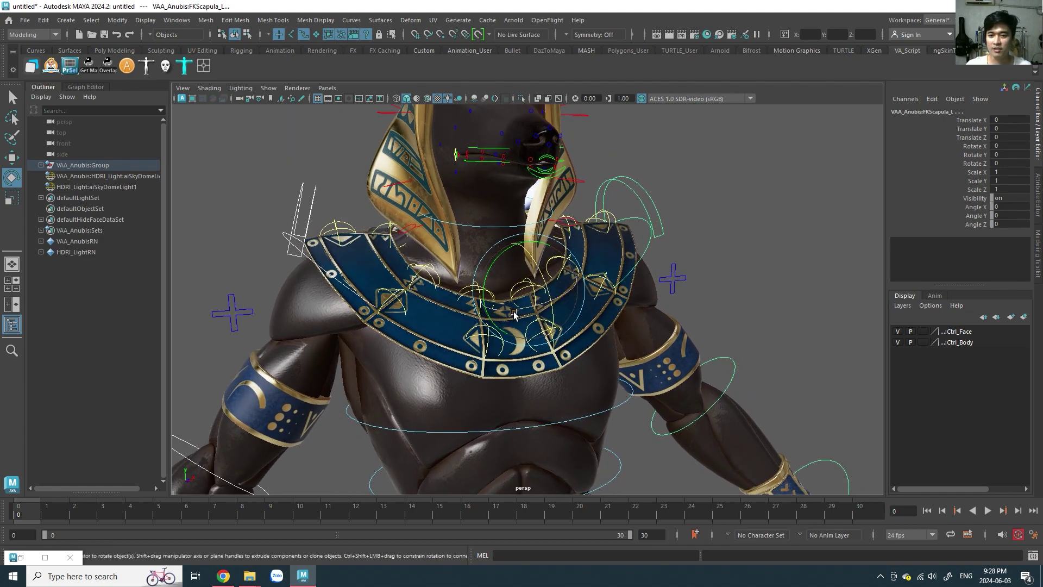
mouse_move(541, 271)
left_mouse_down()
mouse_move(545, 302)
mouse_move(511, 313)
mouse_move(663, 301)
left_mouse_up()
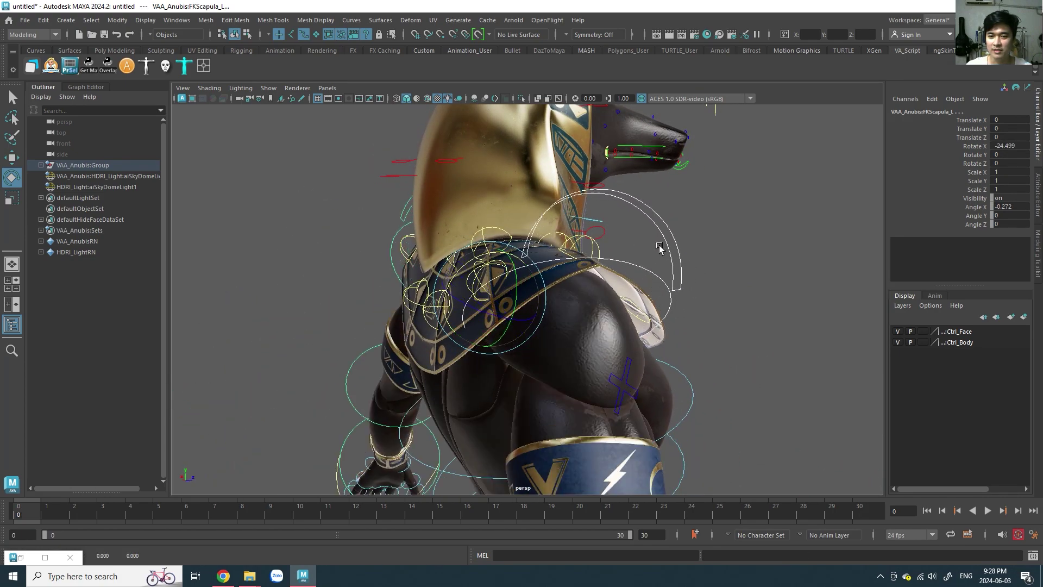
key("ctrl+z")
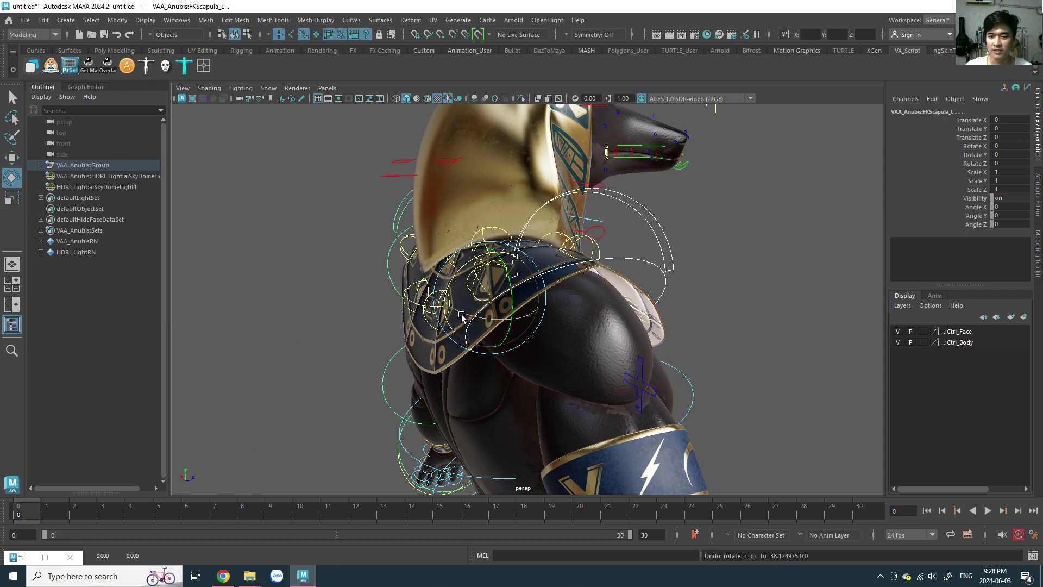
mouse_move(462, 316)
left_mouse_down()
mouse_move(484, 325)
mouse_move(467, 313)
mouse_move(595, 312)
mouse_move(656, 300)
left_mouse_up()
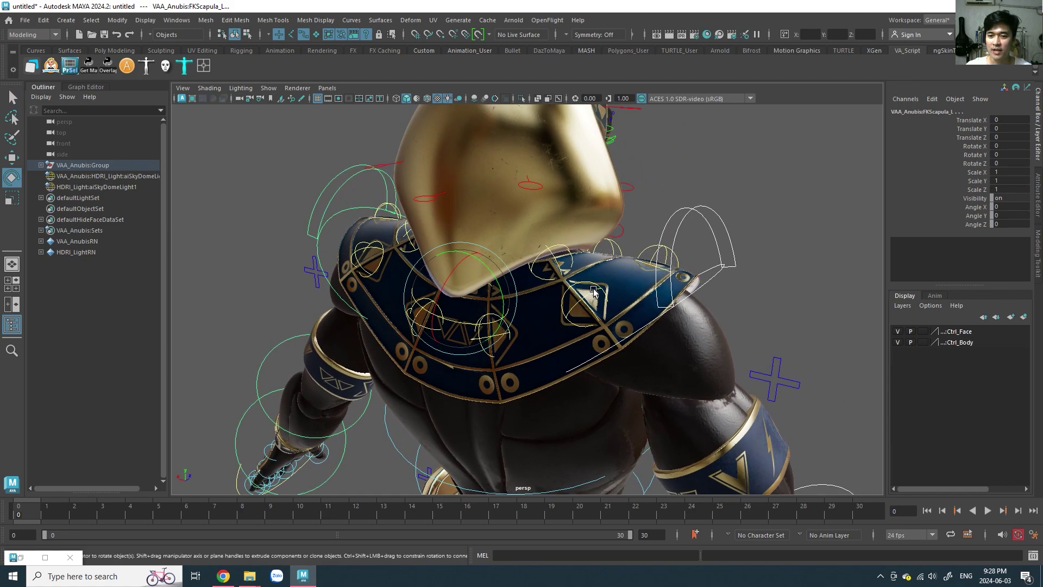
left_click(618, 304)
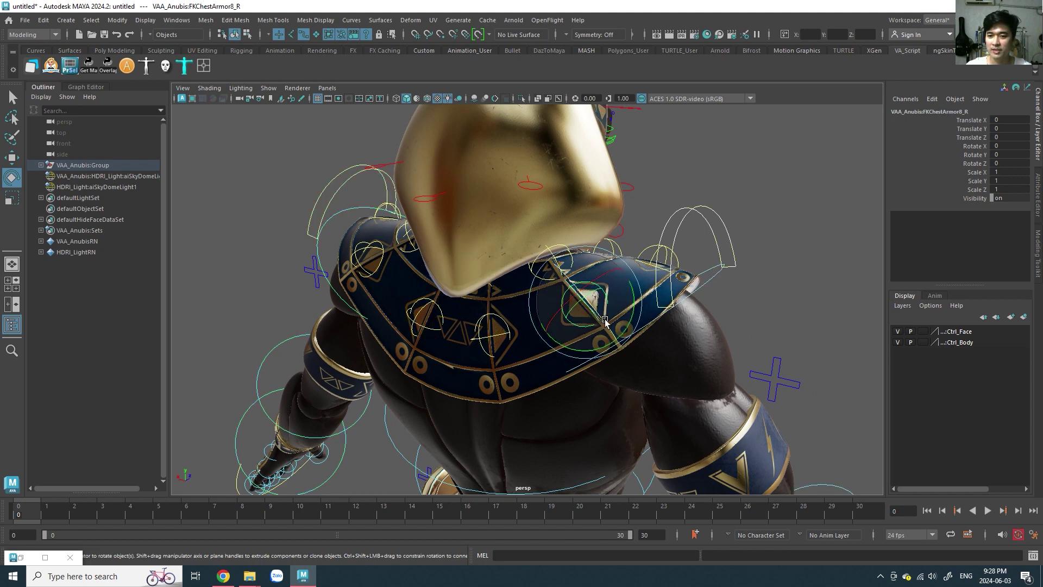
left_click_drag(605, 320, 581, 262, "alt")
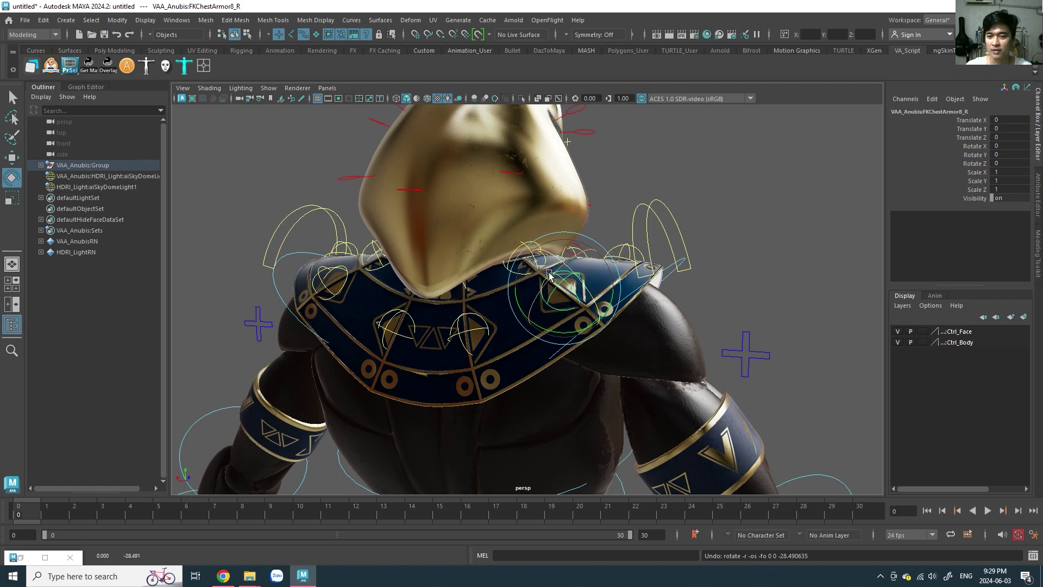
left_click_drag(595, 305, 571, 261)
key("ctrl+z")
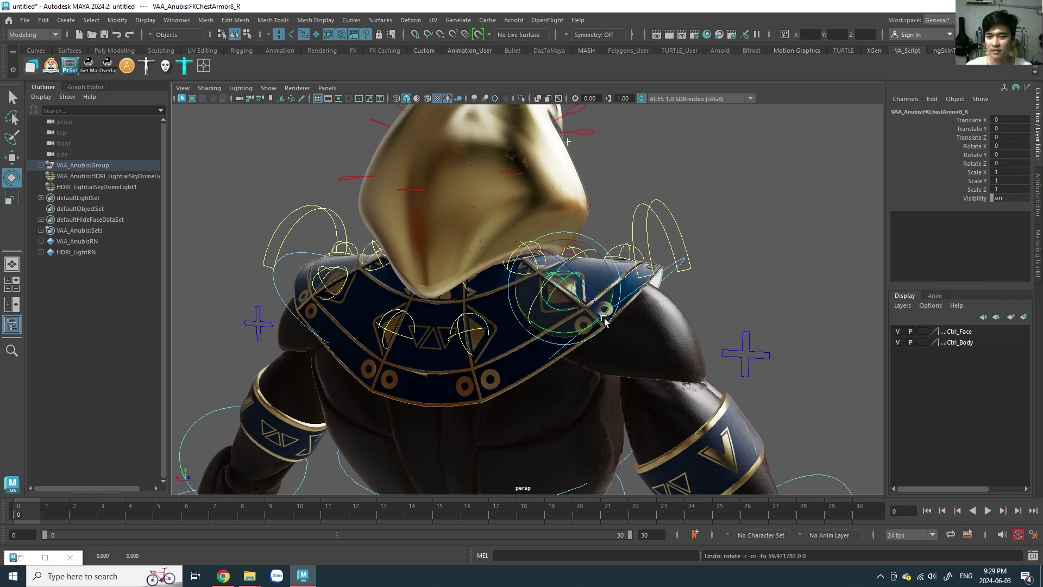
mouse_move(538, 325)
left_mouse_down("alt")
mouse_move(467, 326)
mouse_move(478, 341)
left_mouse_up("alt")
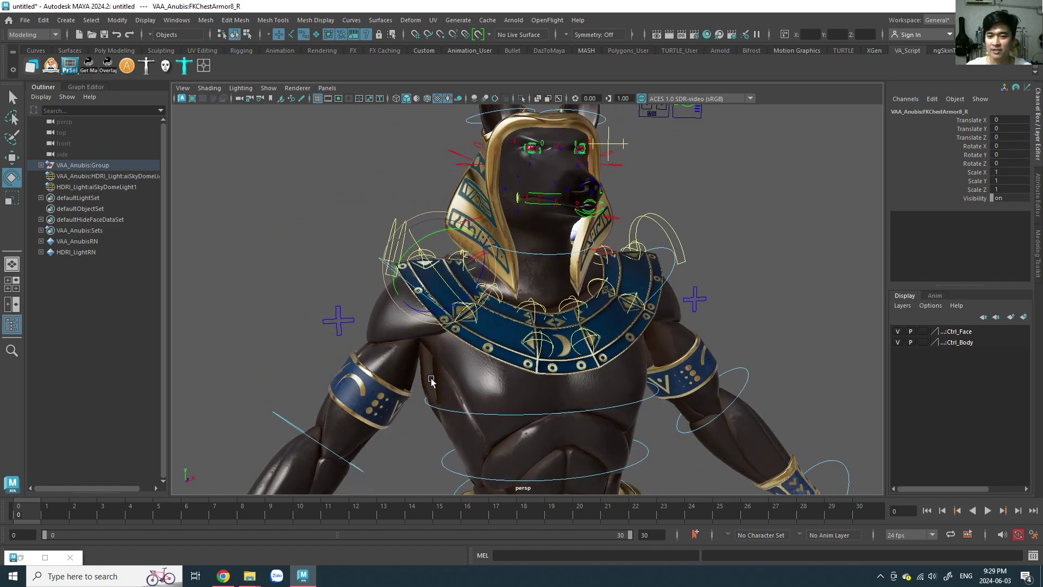
right_click_drag(507, 338, 470, 282, "alt")
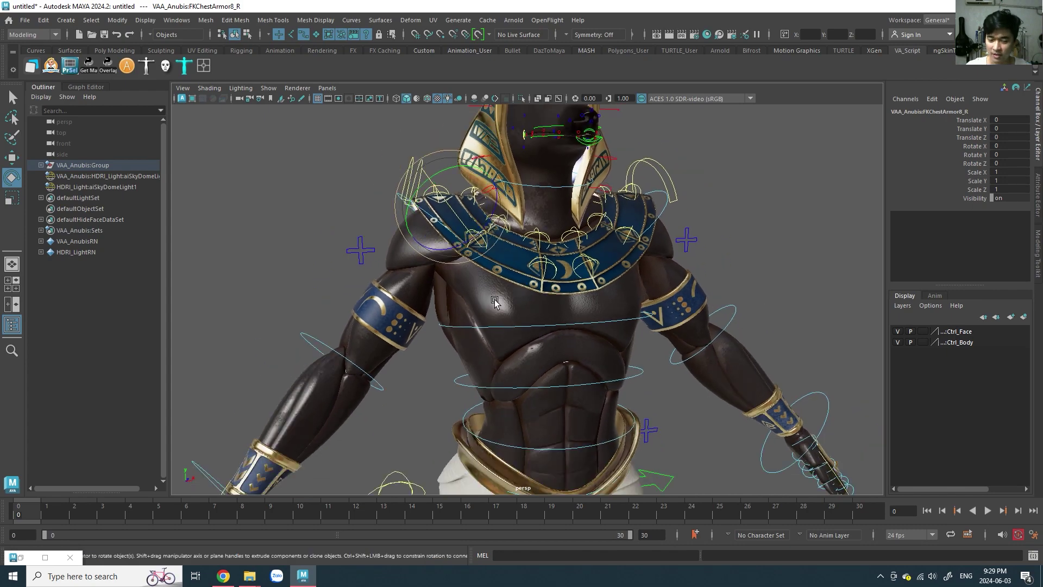
mouse_move(469, 282)
left_mouse_down("alt")
mouse_move(496, 294)
mouse_move(434, 270)
mouse_move(372, 294)
left_mouse_up("alt")
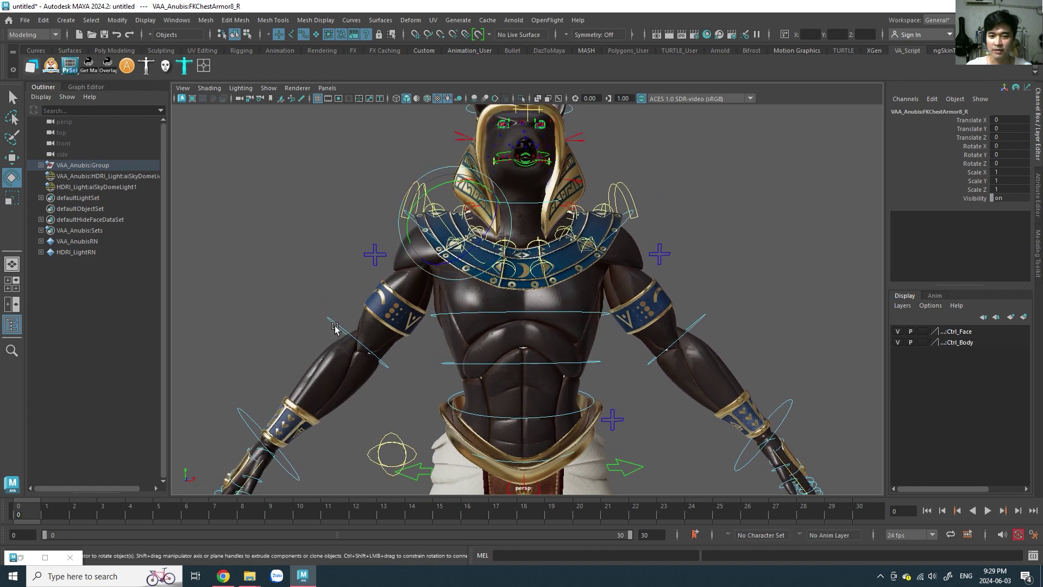
left_click(365, 270)
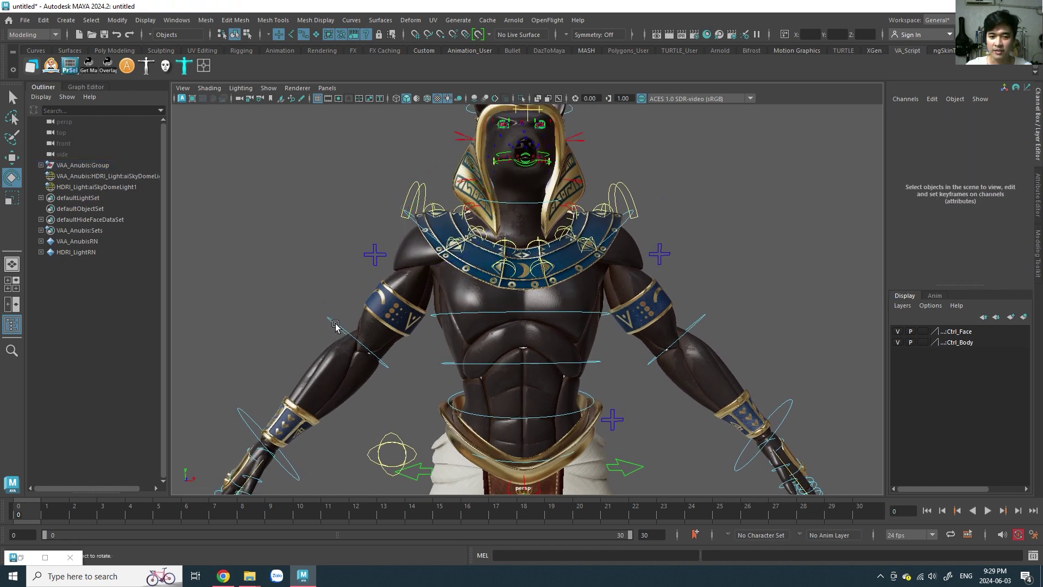
mouse_move(335, 326)
left_mouse_down("alt")
mouse_move(388, 253)
mouse_move(471, 307)
mouse_move(493, 249)
left_mouse_up("alt")
left_click(370, 291)
key("ctrl+z")
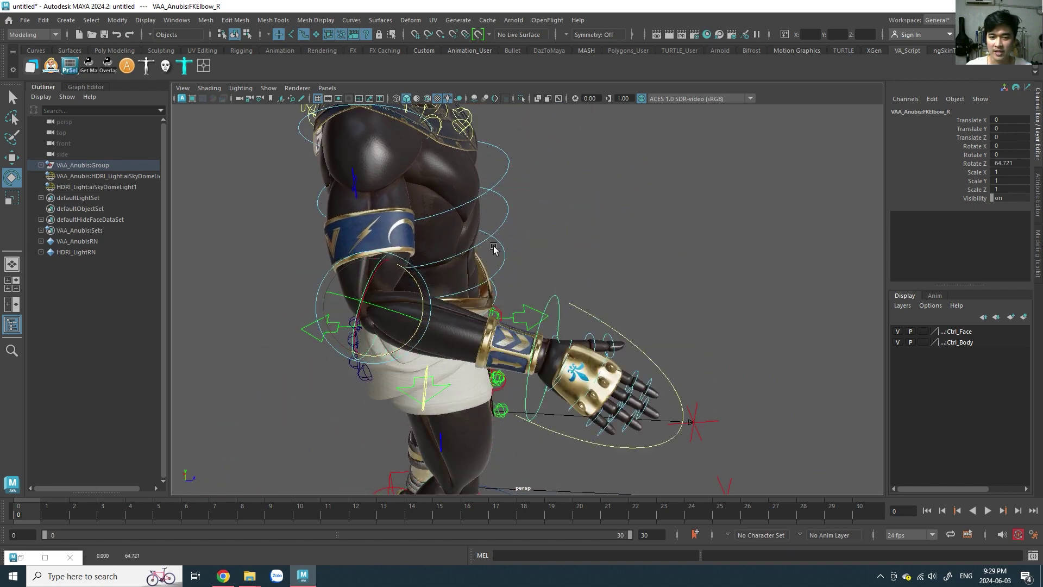
mouse_move(494, 249)
left_mouse_down()
mouse_move(500, 159)
mouse_move(420, 250)
mouse_move(531, 284)
mouse_move(521, 358)
mouse_move(511, 304)
mouse_move(524, 268)
mouse_move(489, 217)
left_mouse_up()
key("ctrl+z")
left_click(379, 233)
key("ctrl+z")
left_click(465, 172)
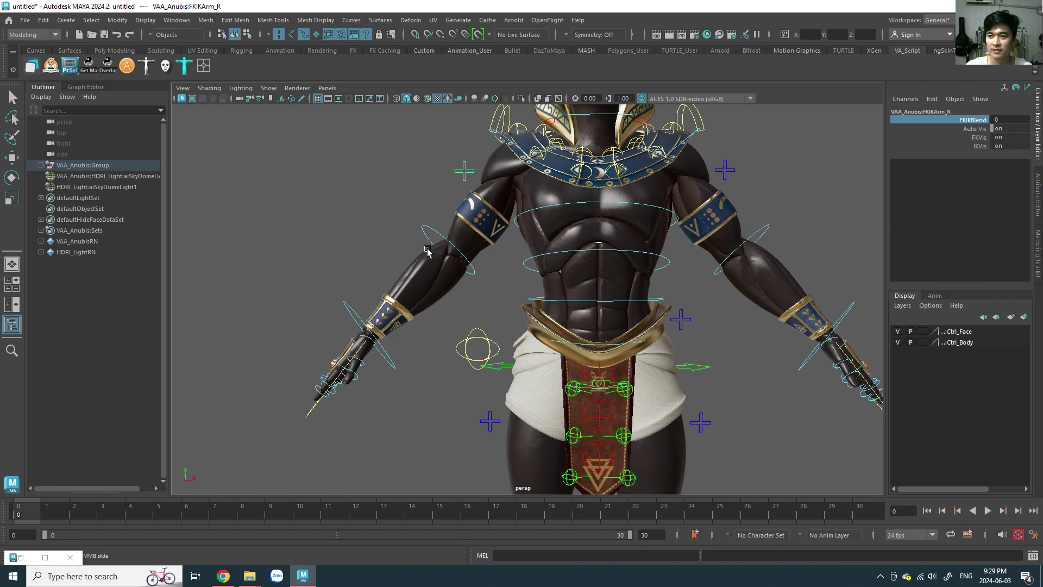
Select IKArm_R and move it up, left and down to test the right arm.
left_click(361, 314)
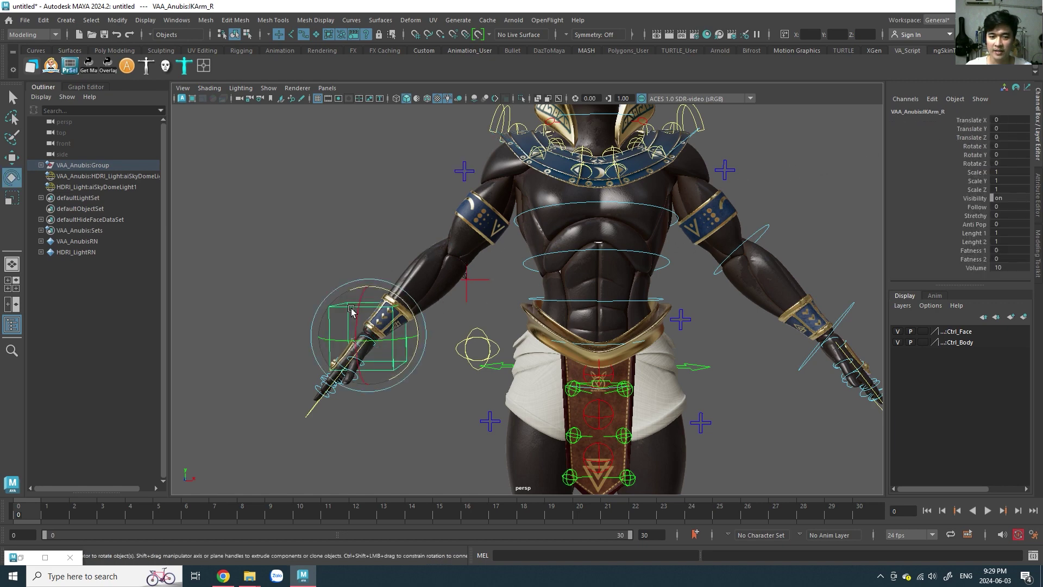
left_click_drag(360, 314, 429, 355, "alt")
key("w")
middle_click_drag(429, 354, 366, 144)
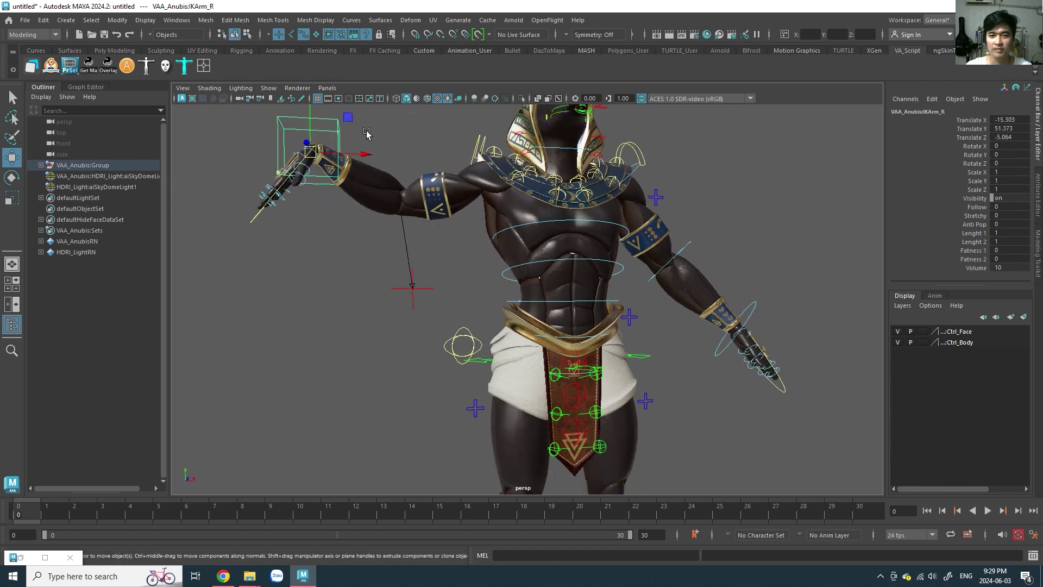
left_click_drag(365, 144, 461, 213, "alt")
mouse_move(498, 223)
middle_mouse_down()
mouse_move(516, 273)
mouse_move(586, 327)
middle_mouse_up()
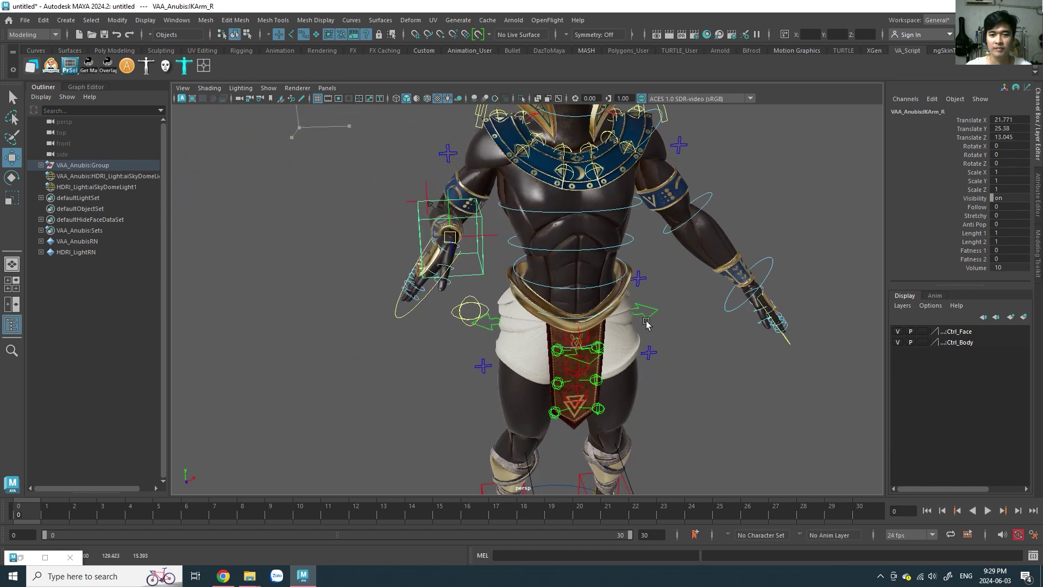
right_click_drag(586, 327, 493, 290, "alt")
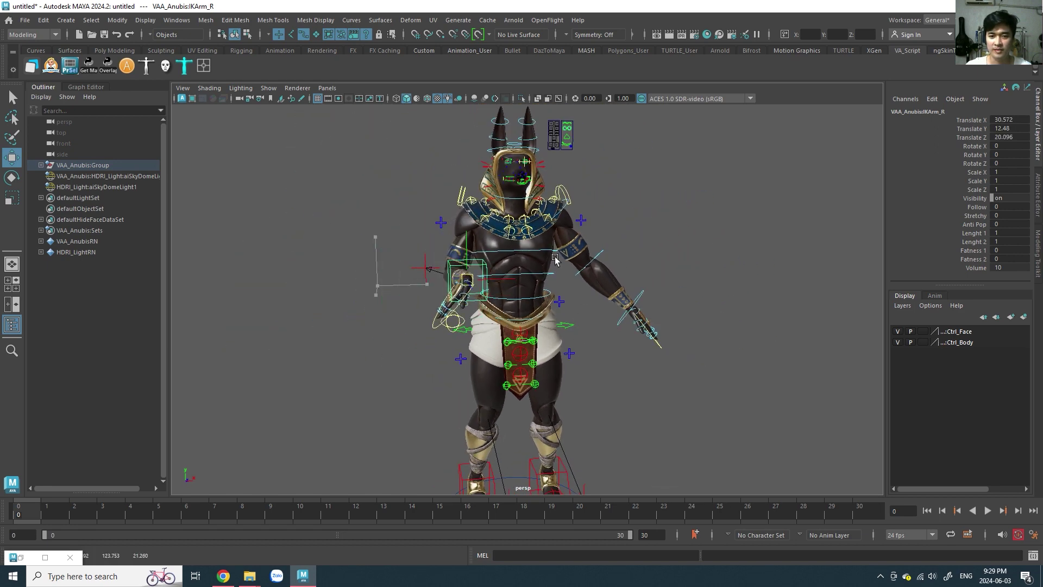
Undo both arm moves and reframe the view over the character.
key("ctrl+z")
key("ctrl+z")
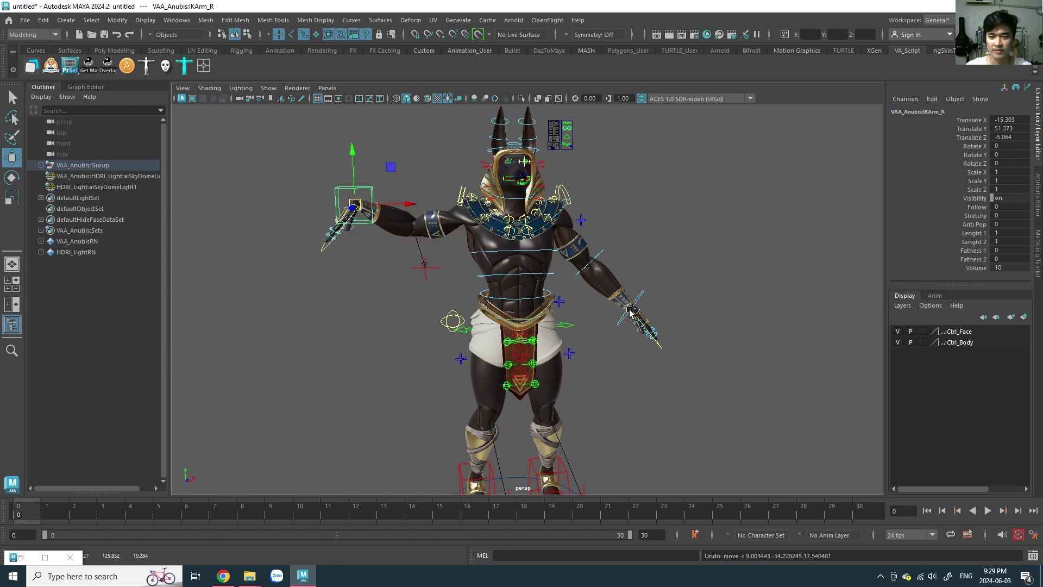
key("ctrl+z")
key("ctrl+z")
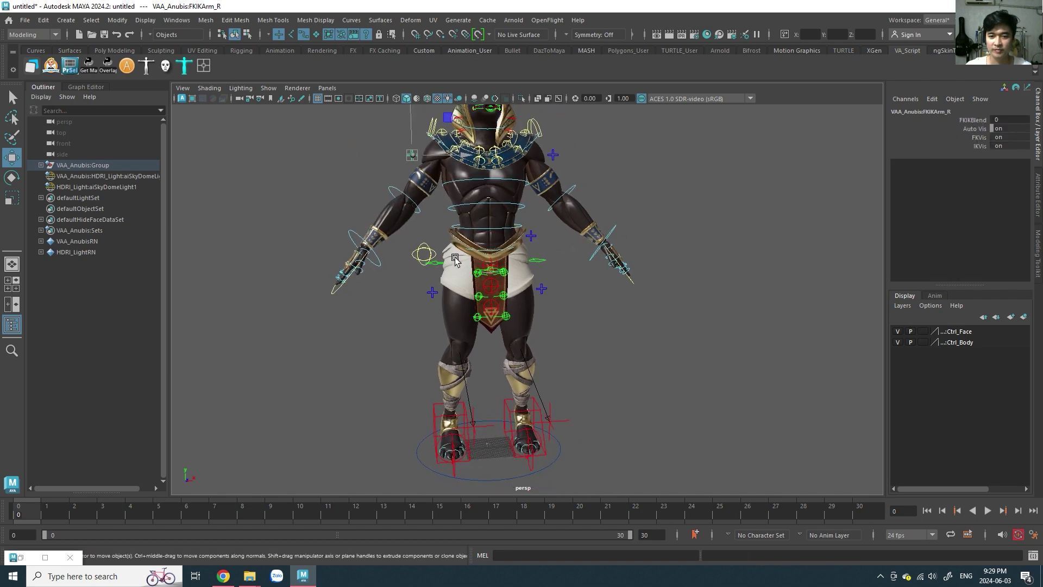
scroll(604, 316, "up", 5)
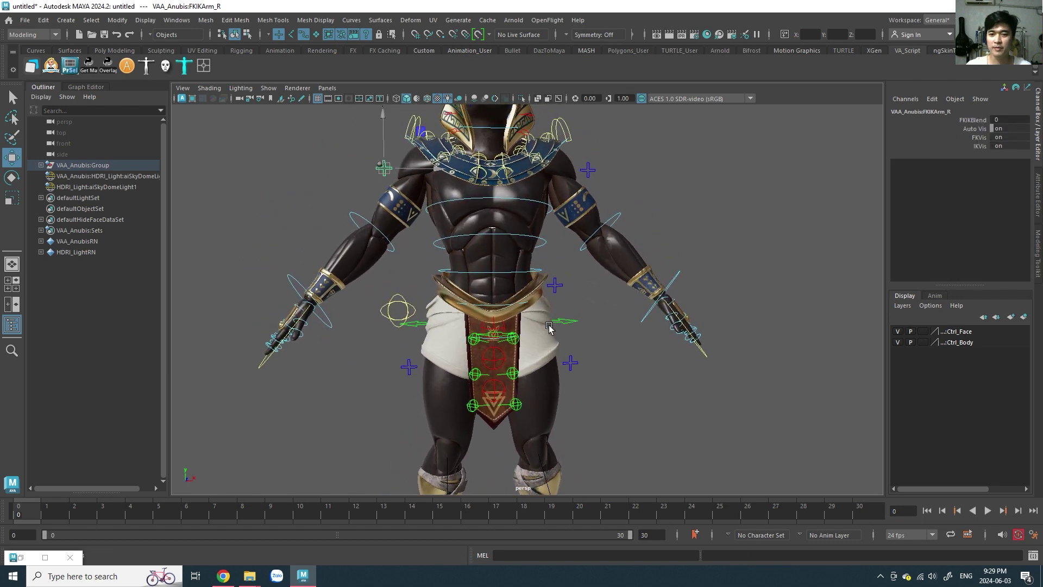
mouse_move(549, 326)
middle_mouse_down("alt")
mouse_move(568, 323)
mouse_move(512, 330)
middle_mouse_up("alt")
scroll(543, 304, "up", 2)
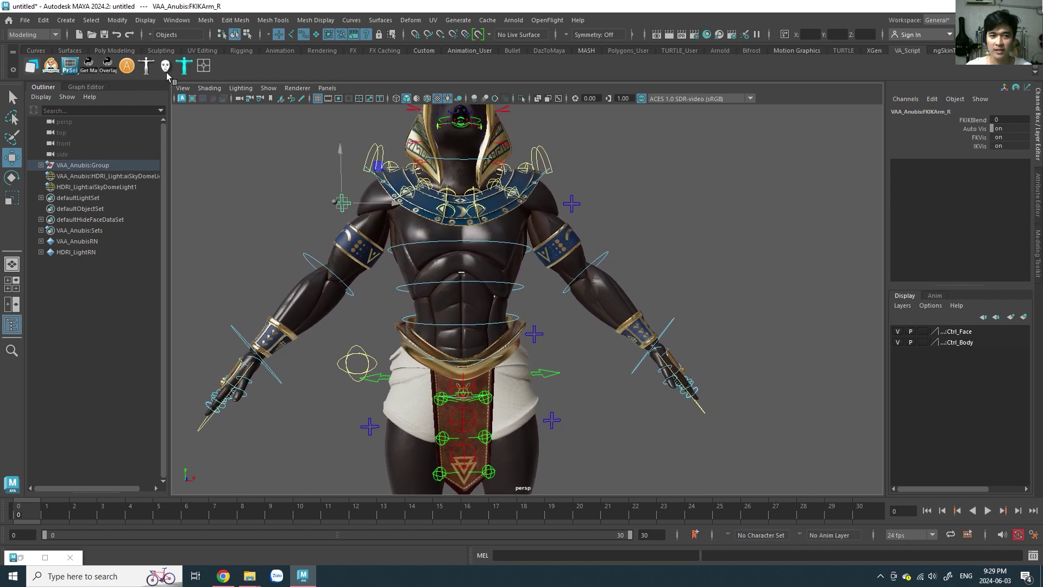
Open the biped picker, dock it beside the character, and test-rotate FKRoot, then undo.
left_click(144, 68)
mouse_move(144, 301)
left_mouse_down()
mouse_move(766, 173)
mouse_move(786, 115)
left_mouse_up()
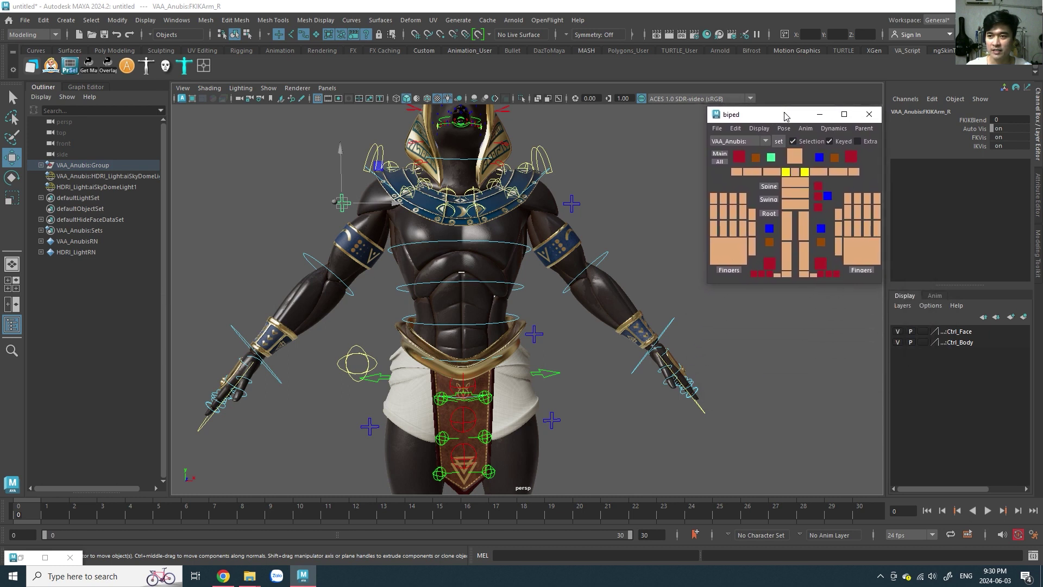
left_click(771, 187)
left_click_drag(491, 351, 503, 354)
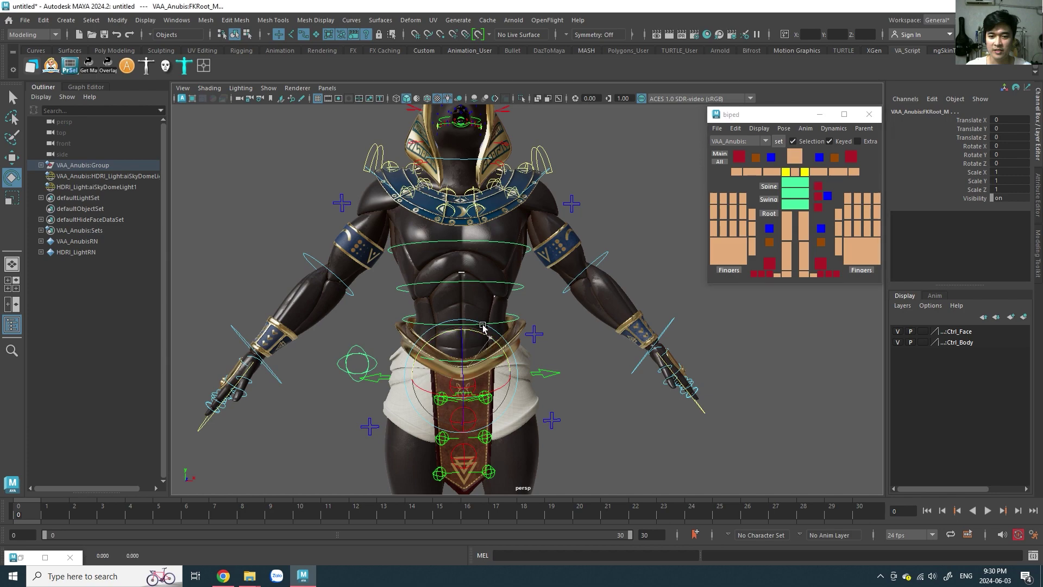
key("ctrl+z")
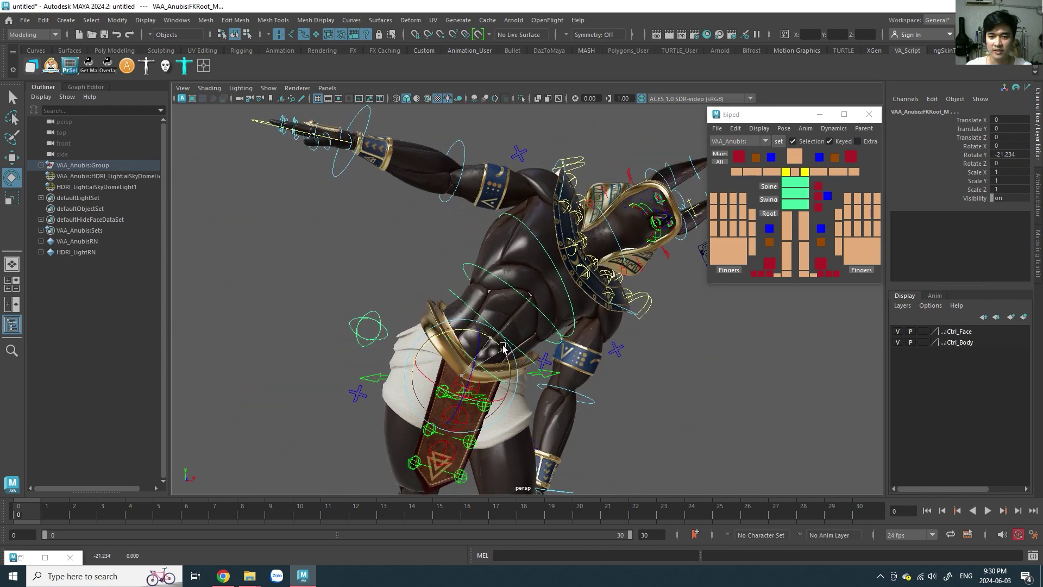
key("ctrl+z")
key("ctrl+z")
Test twisting and bending FKChest with undos, then select the FKIKSpine_M switch.
left_click(515, 315)
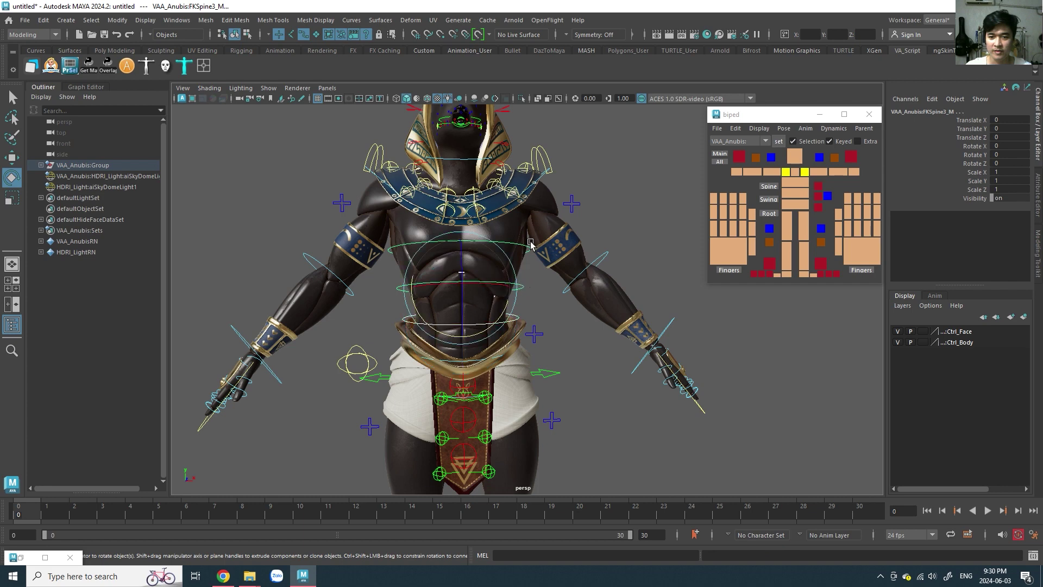
left_click_drag(503, 279, 530, 315)
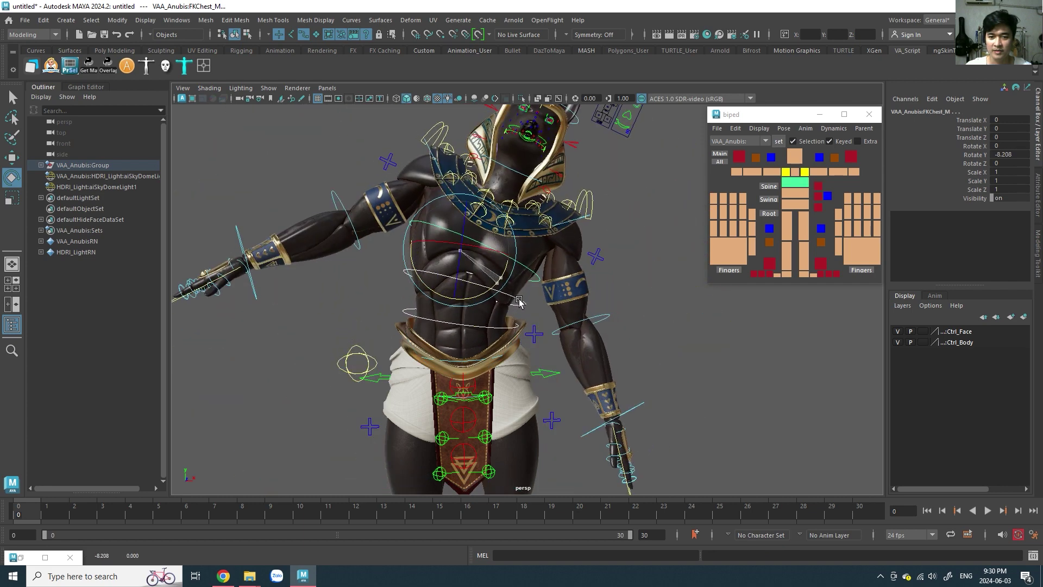
key("ctrl+z")
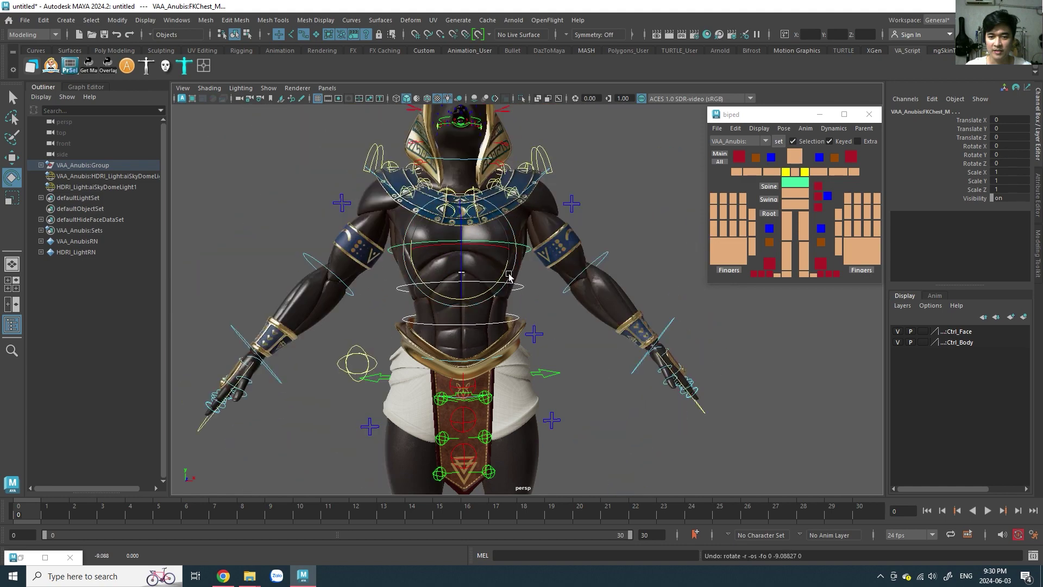
left_click_drag(492, 248, 579, 255)
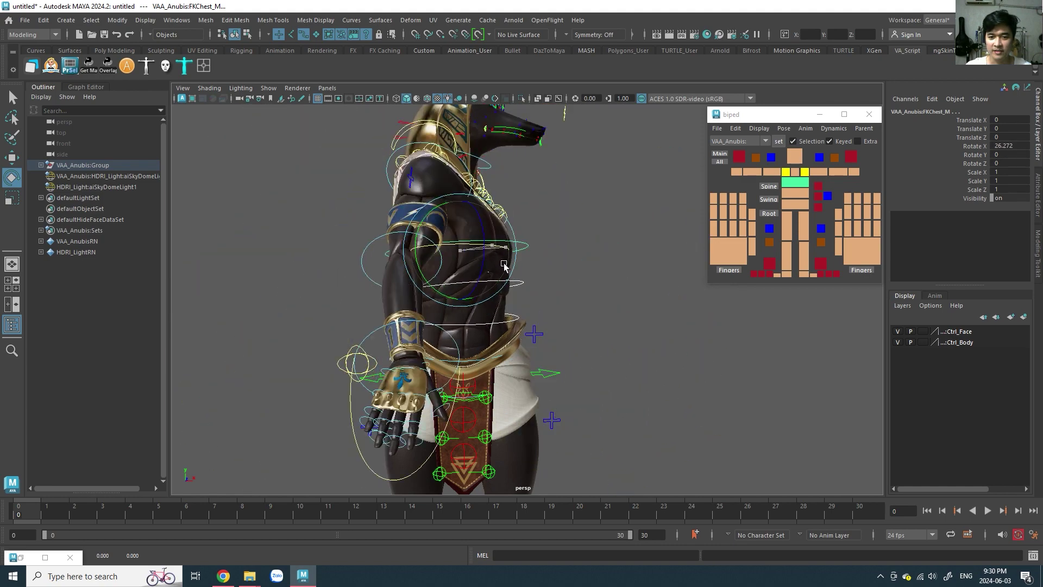
key("ctrl+z")
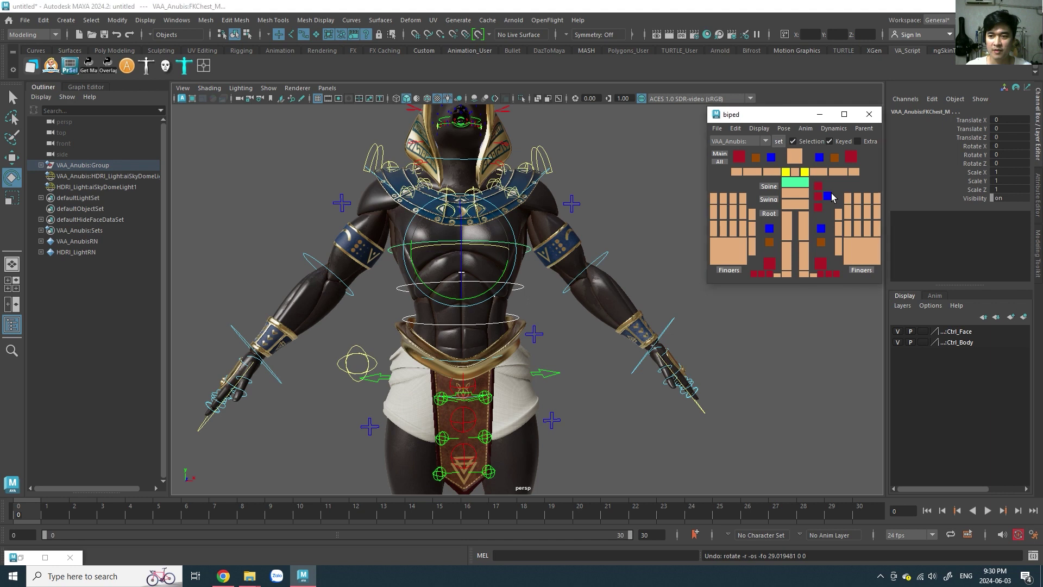
left_click(535, 334)
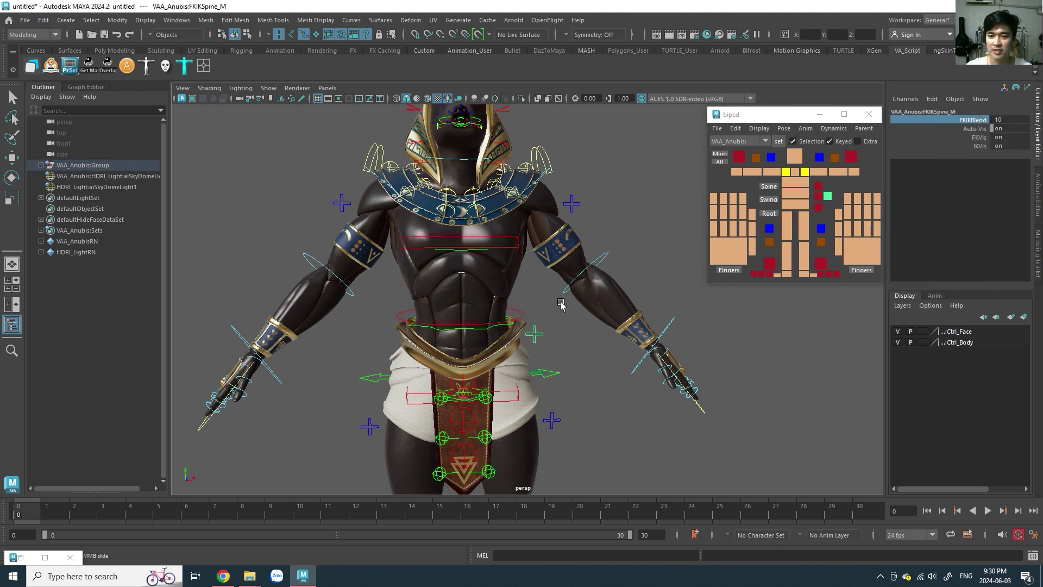
Test-twist the lower IK spine hip control IKSpine1_M, then undo it back to rest.
left_click(512, 391)
key("e")
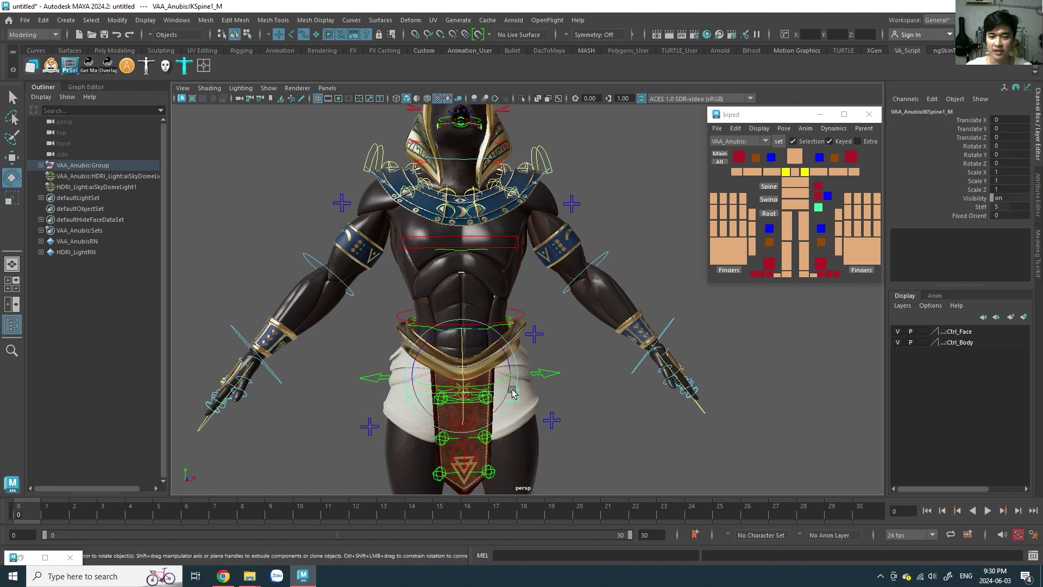
mouse_move(478, 387)
left_mouse_down()
mouse_move(471, 325)
mouse_move(512, 245)
left_mouse_up()
key("ctrl+z")
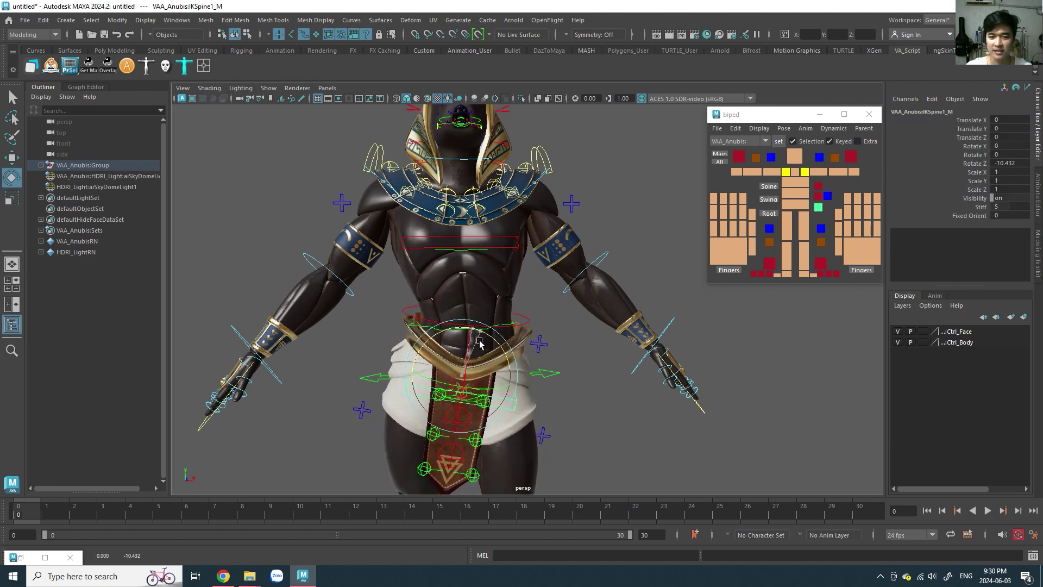
key("ctrl+z")
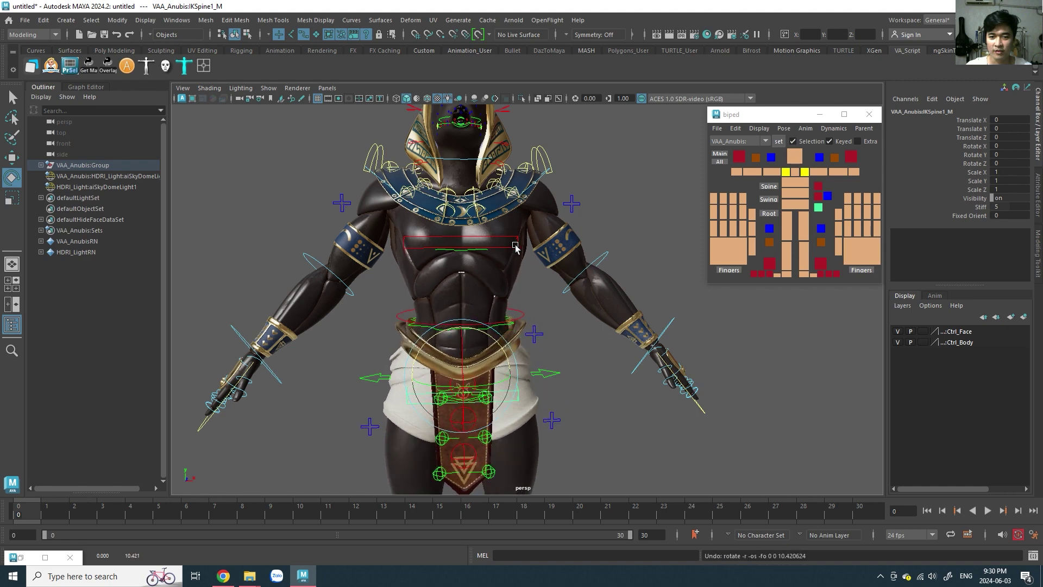
Sway the IKSpine3_M chest control sideways, undo it, and orbit closer to the torso.
left_click(515, 246)
mouse_move(591, 266)
middle_mouse_down()
mouse_move(594, 255)
mouse_move(603, 302)
middle_mouse_up()
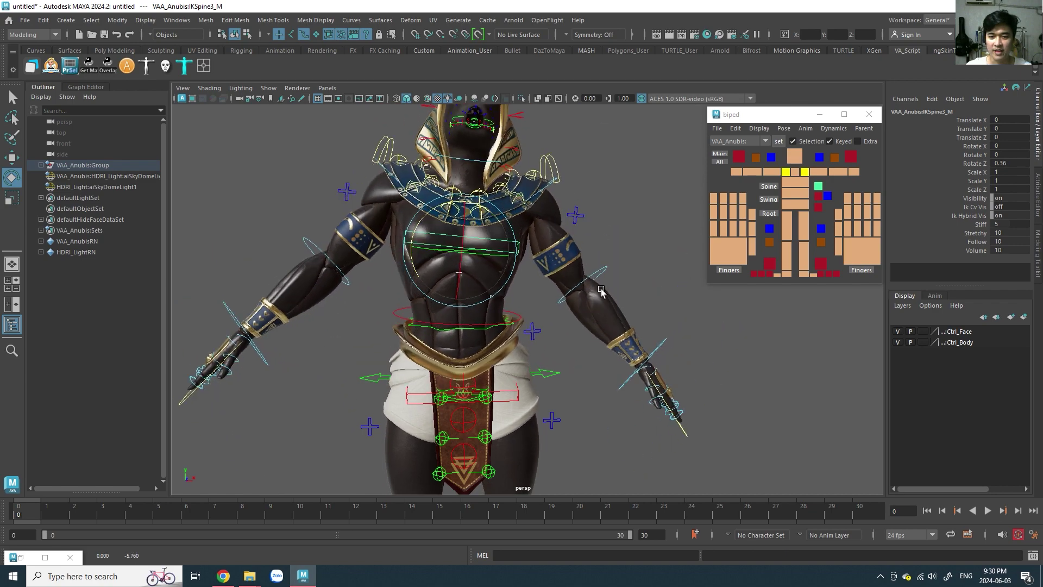
key("ctrl+z")
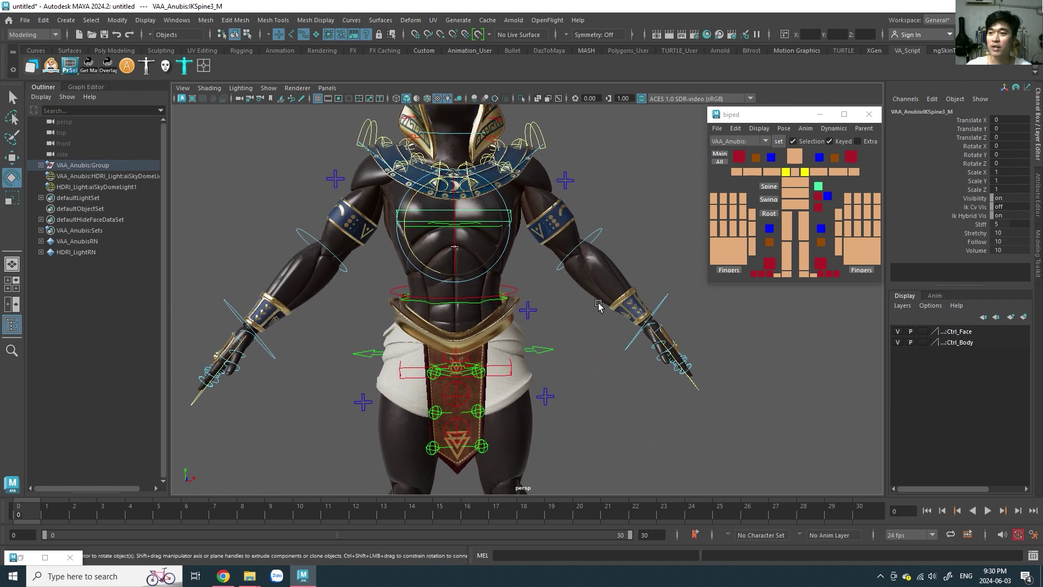
mouse_move(613, 319)
left_mouse_down("alt")
mouse_move(468, 324)
mouse_move(466, 336)
left_mouse_up("alt")
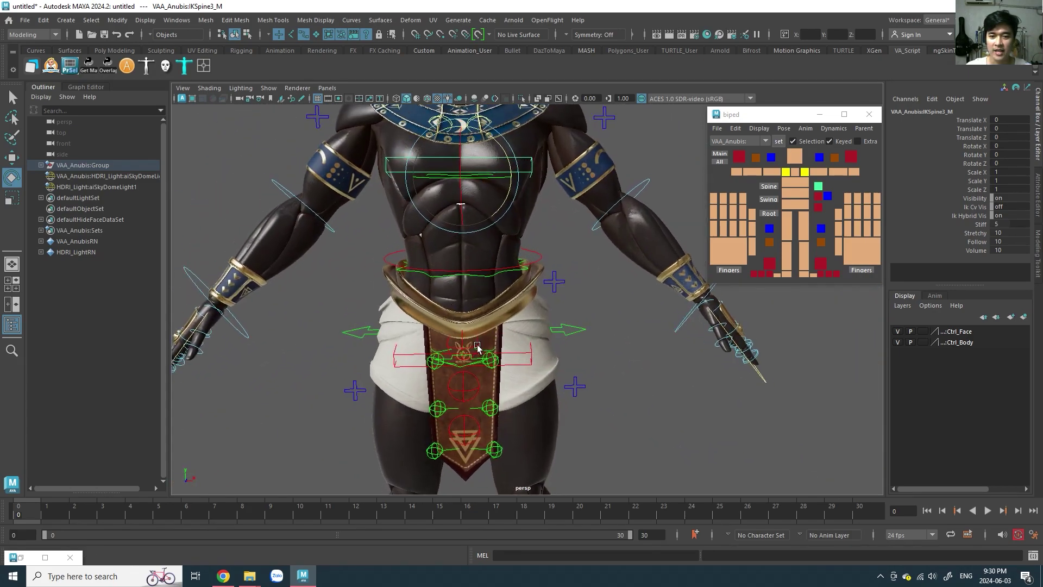
right_click_drag(465, 337, 618, 281, "alt")
Reselect the spine FK/IK switch, frame the legs, and undo a test hip swing.
left_click(828, 195)
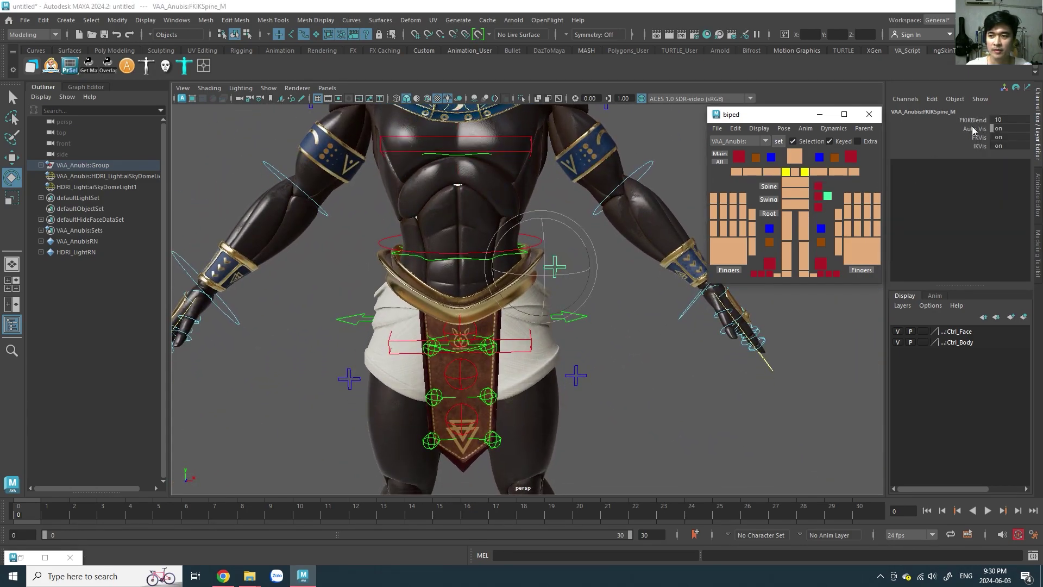
middle_click_drag(277, 260, 335, 235, "alt")
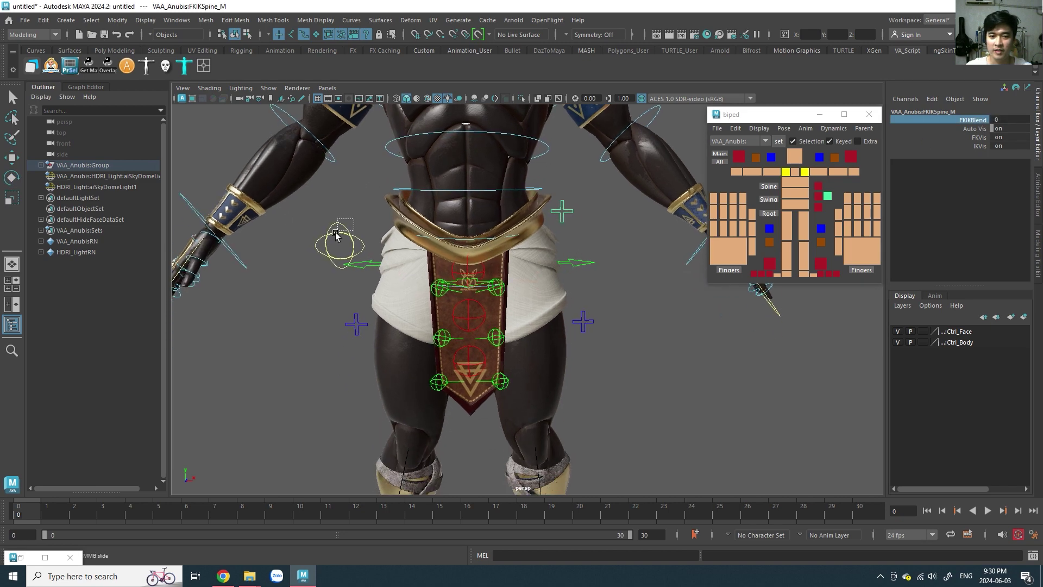
middle_click_drag(408, 242, 379, 296, "alt")
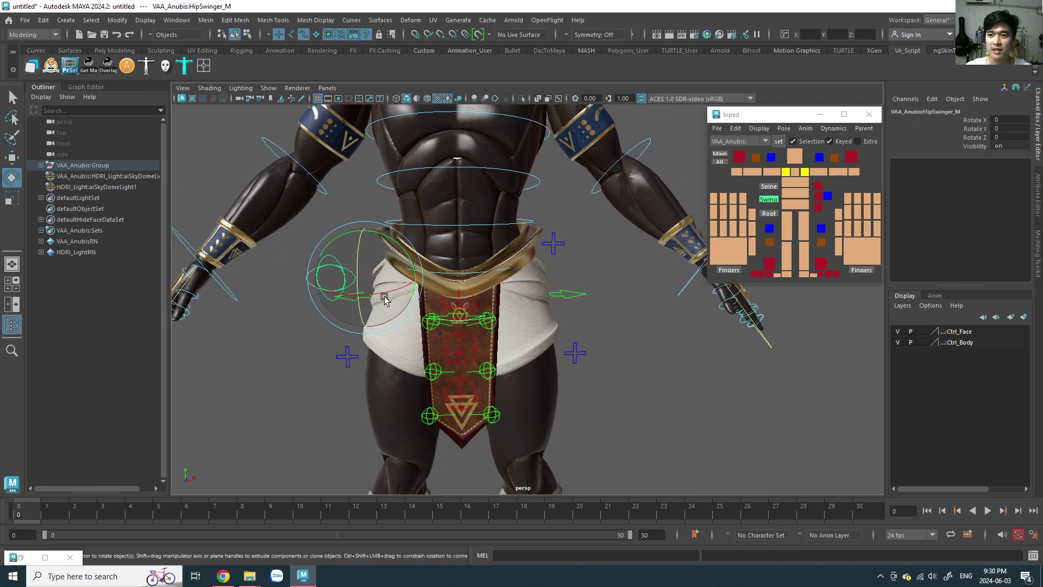
mouse_move(411, 295)
left_mouse_down("alt")
mouse_move(416, 253)
mouse_move(401, 282)
left_mouse_up("alt")
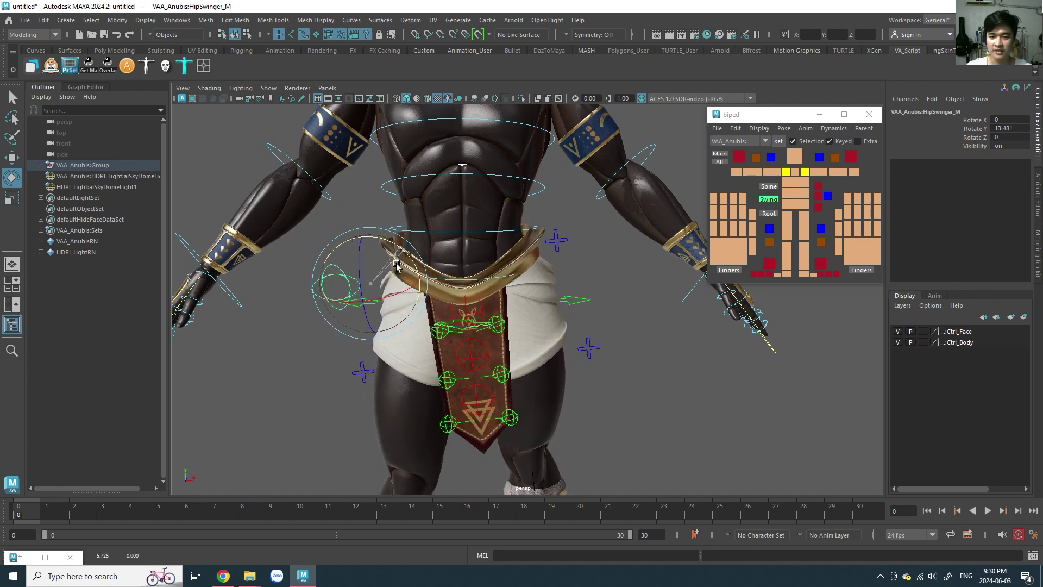
key("ctrl+z")
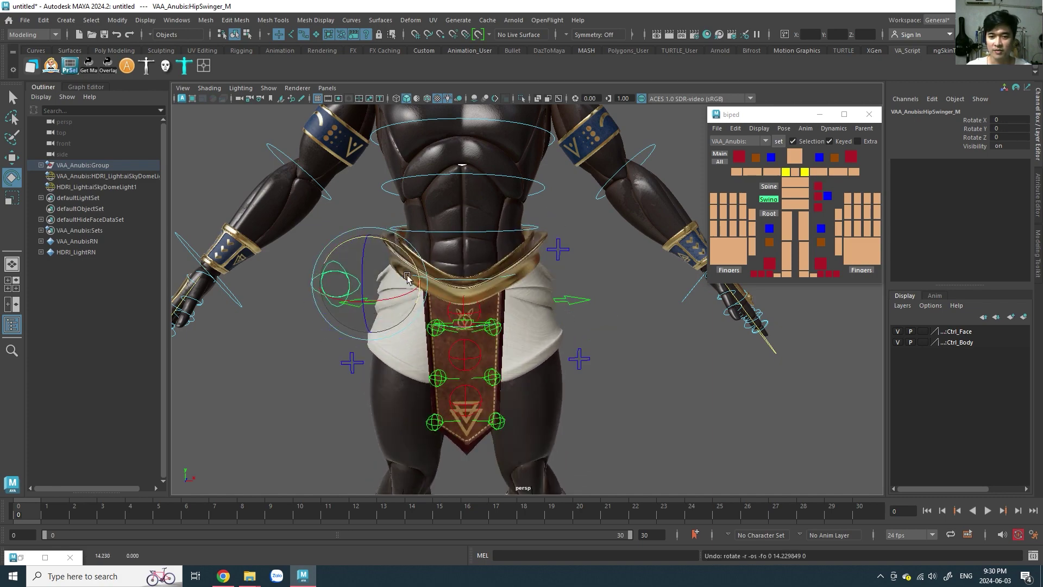
Swing the HipSwinger sideways and tilt it forward, undoing each back to 0.
left_click_drag(543, 304, 361, 303, "alt")
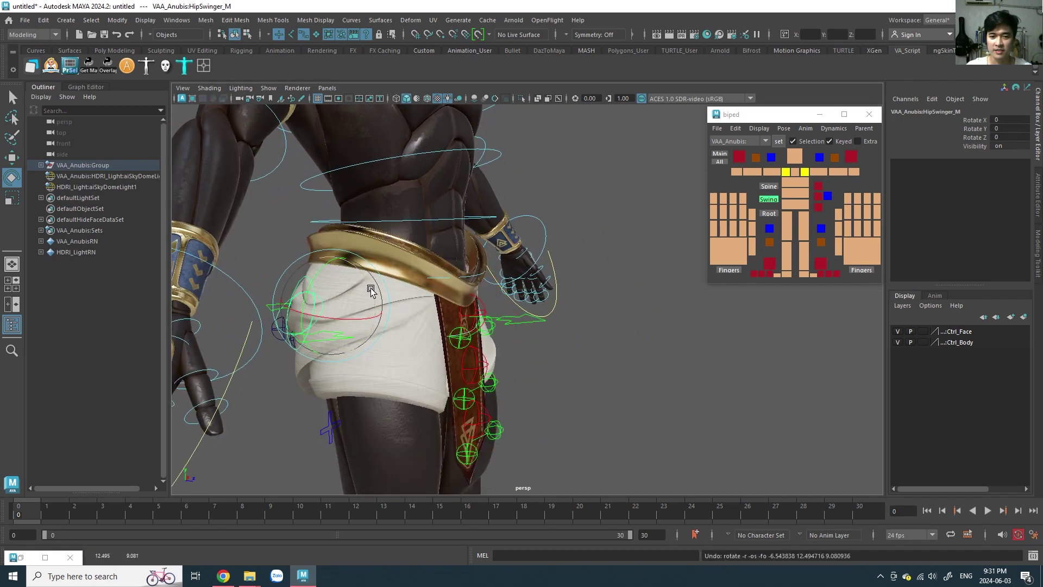
left_click_drag(380, 319, 374, 267)
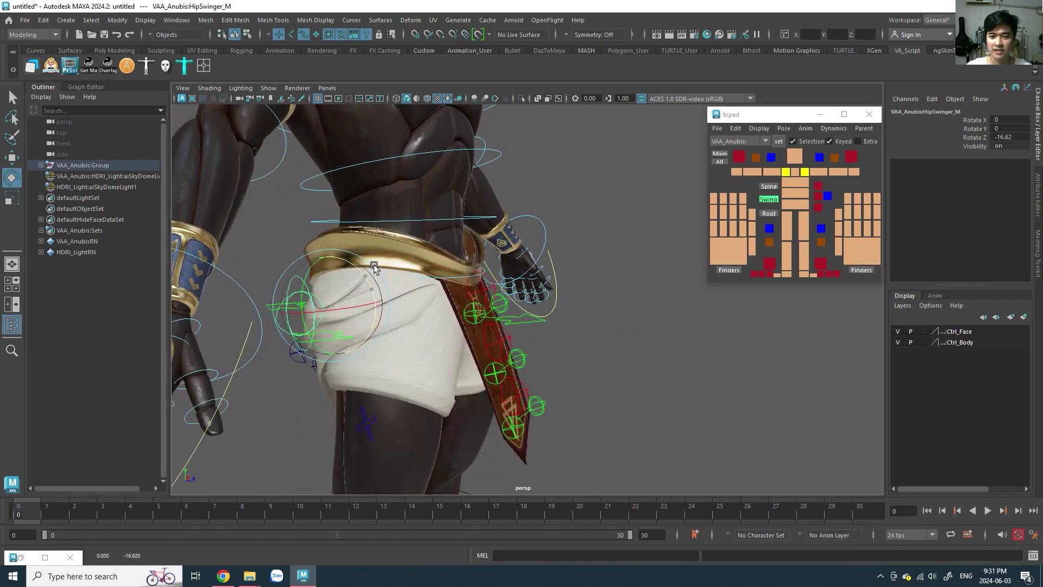
key("ctrl+z")
mouse_move(347, 312)
left_mouse_down()
mouse_move(335, 323)
mouse_move(364, 341)
mouse_move(472, 299)
mouse_move(507, 376)
mouse_move(538, 233)
mouse_move(540, 283)
mouse_move(536, 207)
mouse_move(533, 234)
mouse_move(538, 227)
left_mouse_up()
key("ctrl+z")
Swing and bend the top front belt-cloth control, undoing each rotation.
left_click(518, 232)
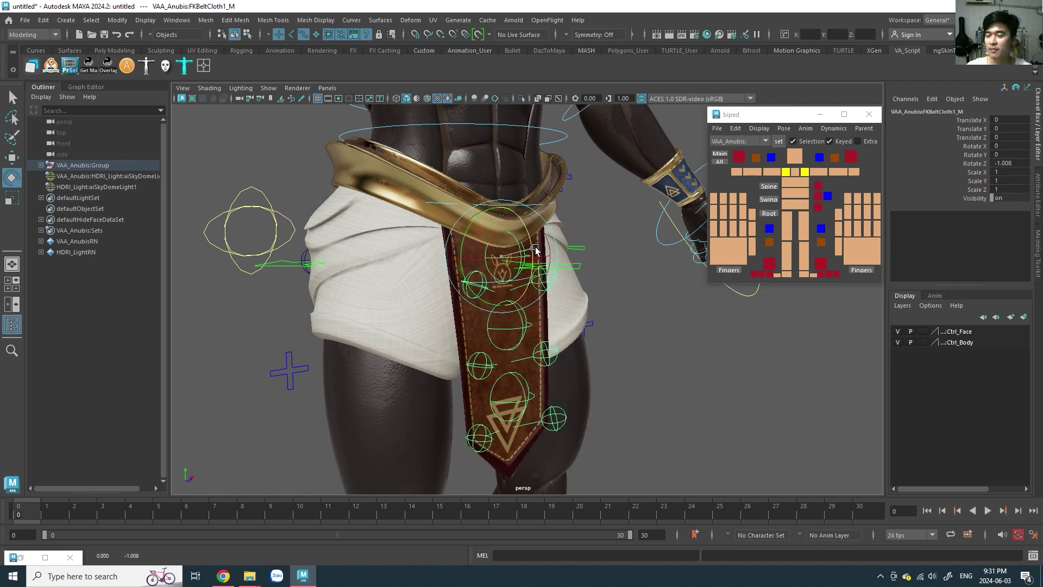
mouse_move(545, 302)
left_mouse_down()
mouse_move(624, 292)
mouse_move(636, 302)
left_mouse_up()
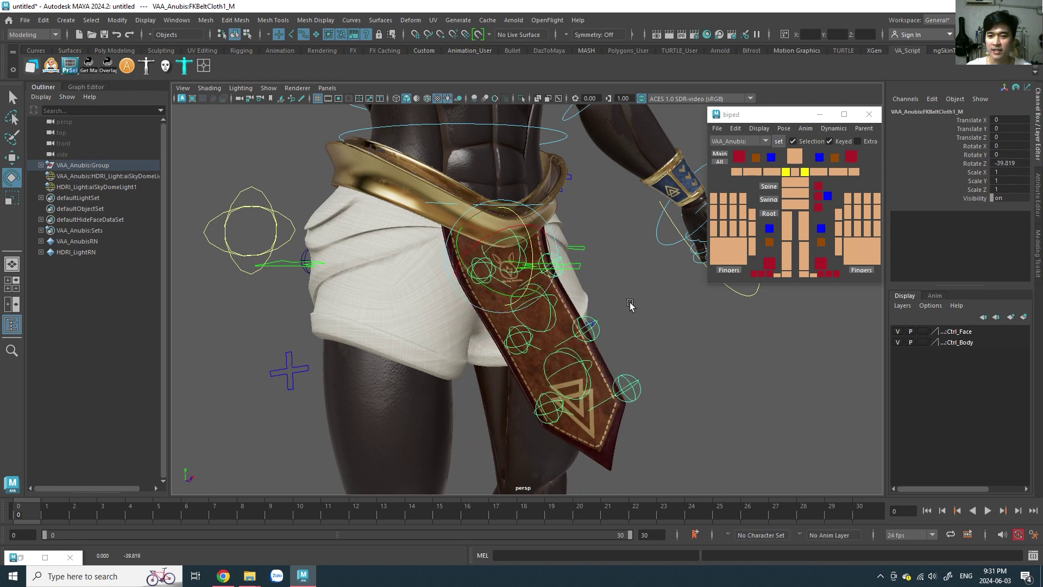
key("ctrl+z")
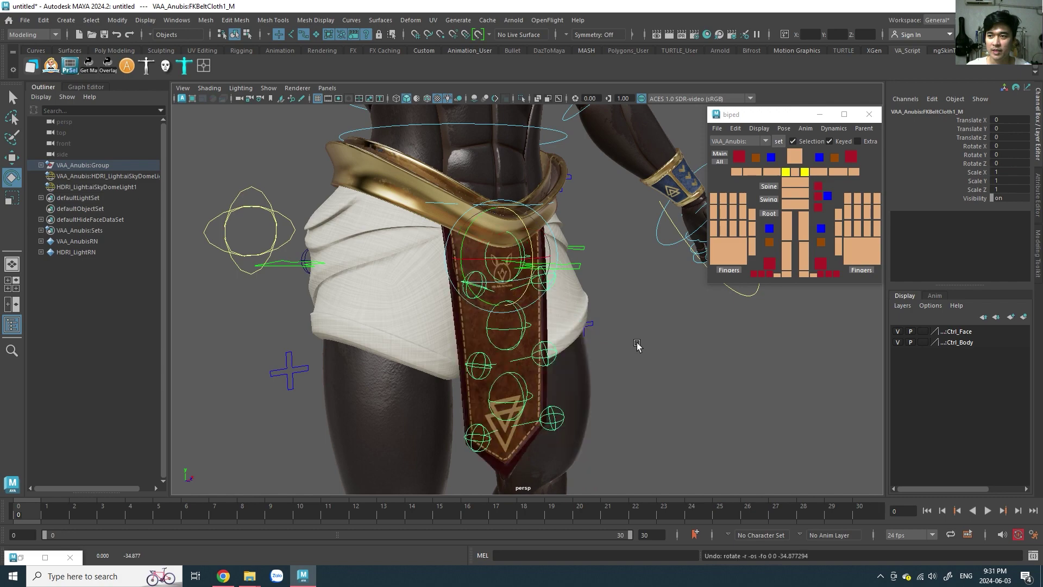
mouse_move(403, 182)
left_mouse_down("alt")
mouse_move(664, 181)
mouse_move(515, 288)
mouse_move(627, 337)
left_mouse_up("alt")
key("ctrl+z")
middle_click_drag(628, 338, 607, 277, "alt")
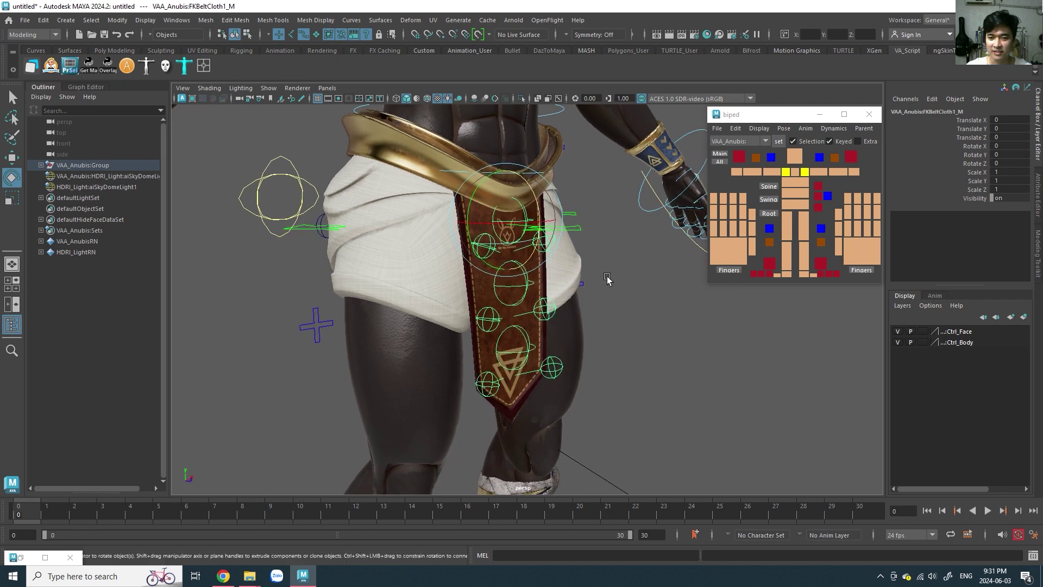
left_click_drag(565, 308, 592, 327)
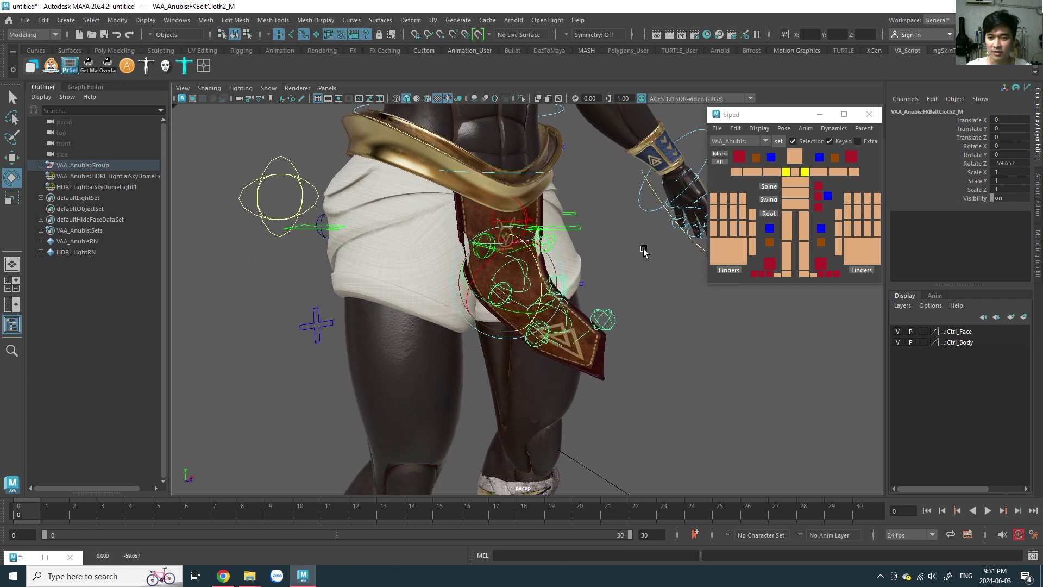
key("ctrl+z")
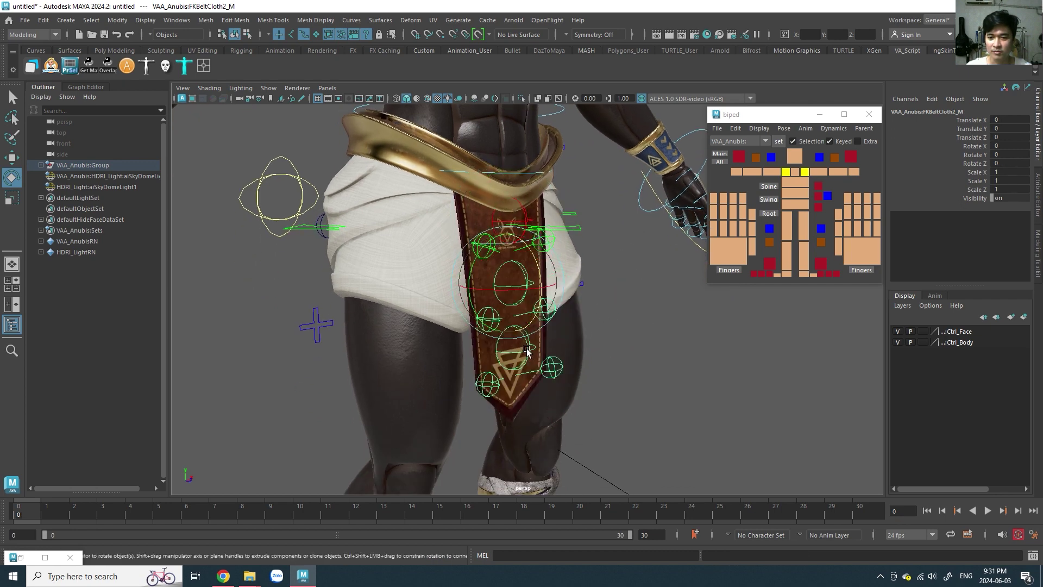
Bend the next belt-cloth segment about 35 degrees and twist it, undoing both.
left_click(526, 351)
mouse_move(526, 352)
left_mouse_down()
mouse_move(657, 263)
mouse_move(630, 451)
left_mouse_up()
key("ctrl+z")
scroll(568, 356, "up", 2)
scroll(568, 356, "up", 1)
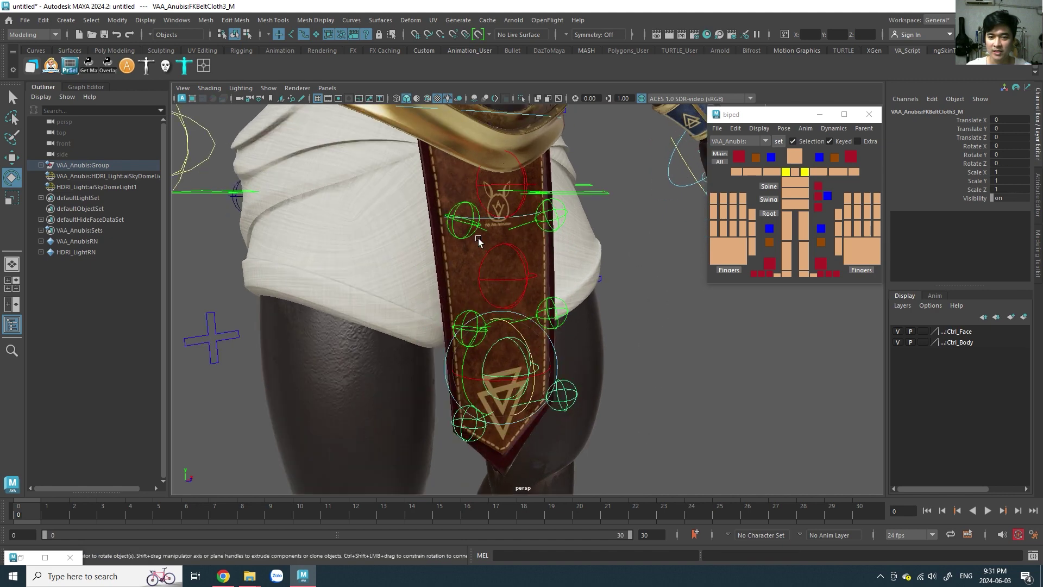
mouse_move(481, 234)
left_mouse_down("alt")
mouse_move(457, 275)
mouse_move(522, 321)
mouse_move(509, 362)
left_mouse_up("alt")
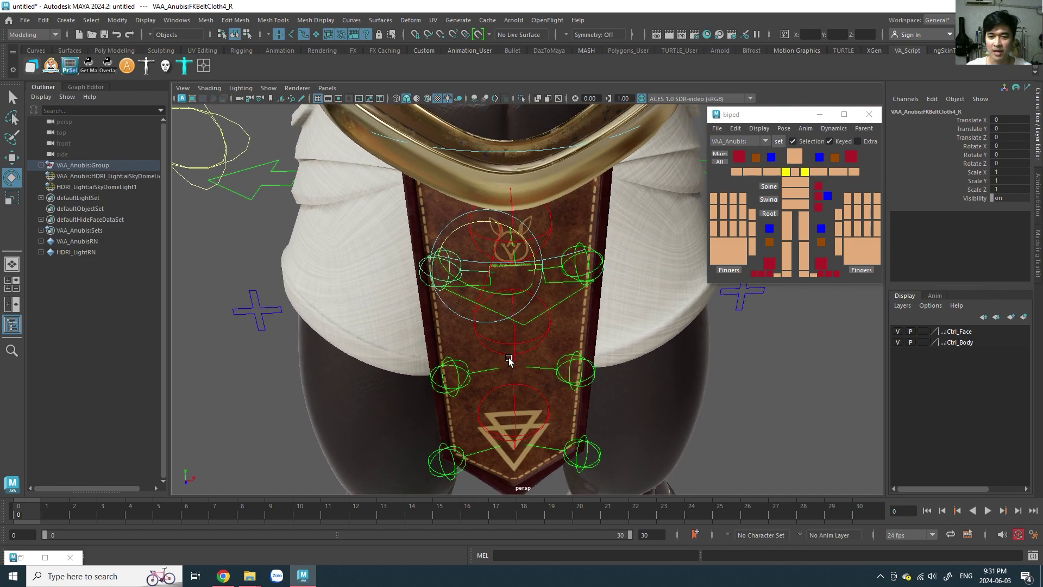
mouse_move(459, 279)
left_mouse_down()
mouse_move(438, 331)
mouse_move(521, 318)
mouse_move(524, 309)
mouse_move(390, 288)
mouse_move(484, 298)
left_mouse_up()
key("ctrl+z")
key("ctrl+z")
Swing the following belt-cloth piece about 60 degrees and undo it.
left_click(485, 298)
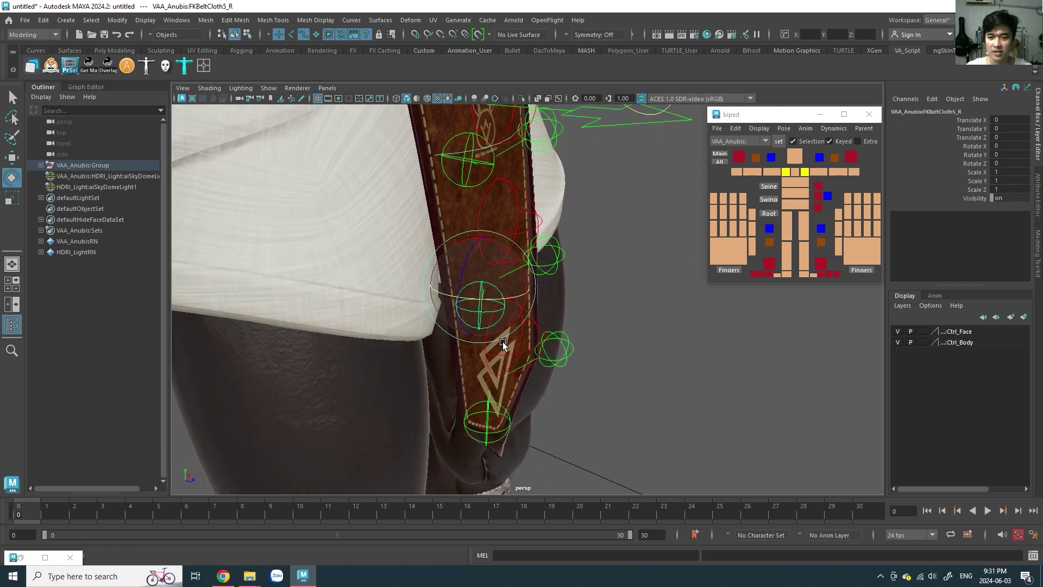
left_click_drag(503, 341, 356, 344, "alt")
mouse_move(419, 373)
left_mouse_down()
mouse_move(508, 382)
mouse_move(478, 348)
mouse_move(486, 389)
mouse_move(470, 353)
mouse_move(486, 368)
mouse_move(449, 381)
left_mouse_up()
key("ctrl+z")
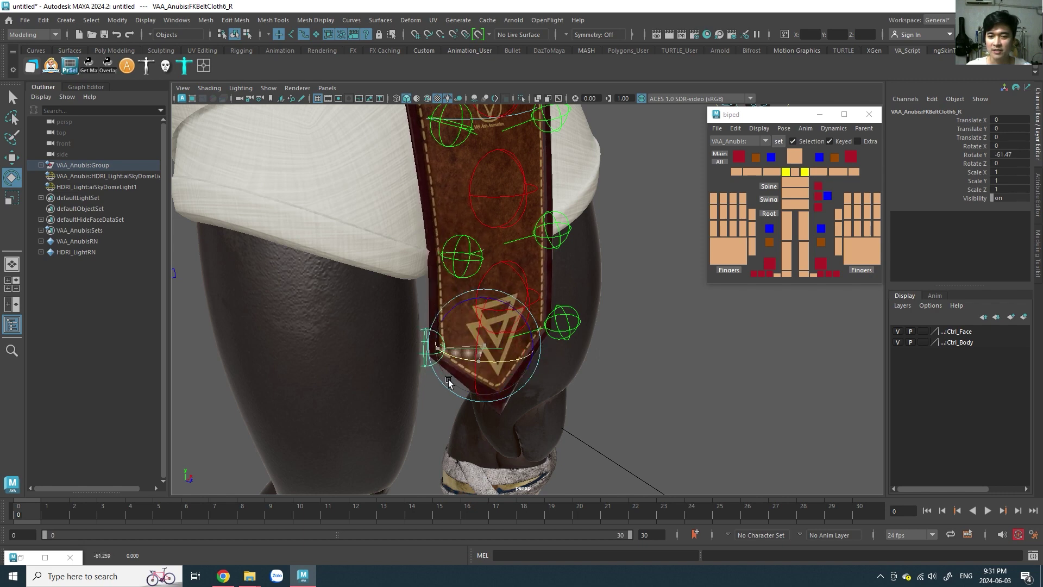
Select the bottom belt-cloth control and swing it and its tip sideways.
left_click(584, 325)
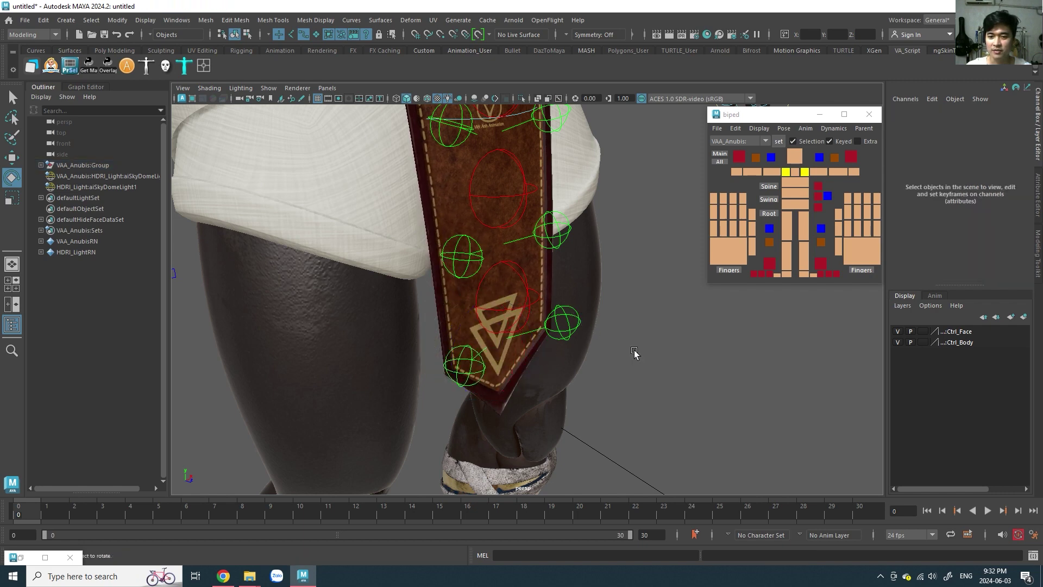
left_click(564, 333)
middle_click_drag(652, 331, 646, 428)
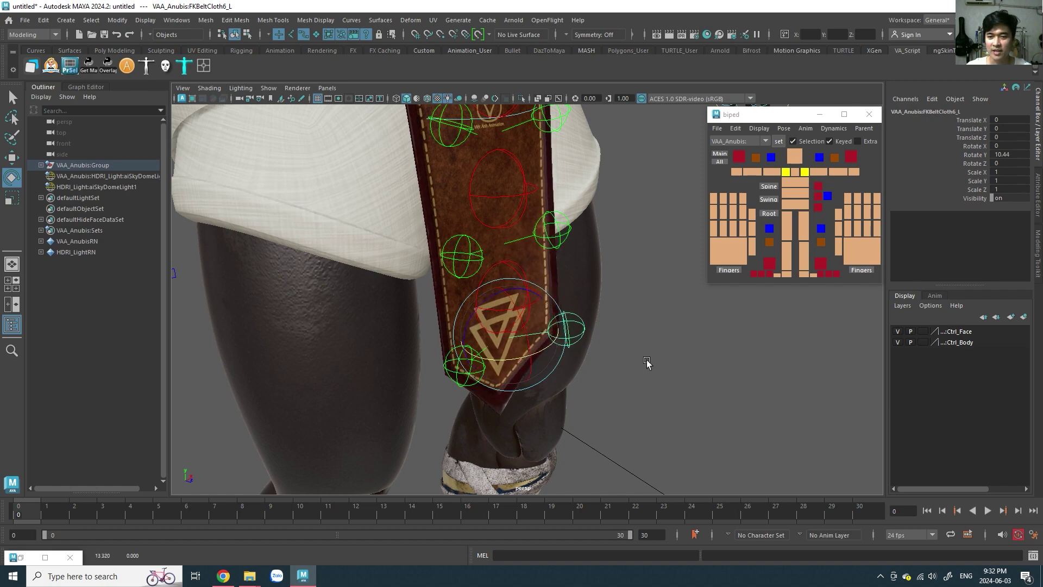
middle_click_drag(647, 362, 652, 426)
scroll(601, 326, "down", 5)
Zoom and orbit to both legs, then select the right foot IK control with Move.
scroll(518, 339, "up", 2)
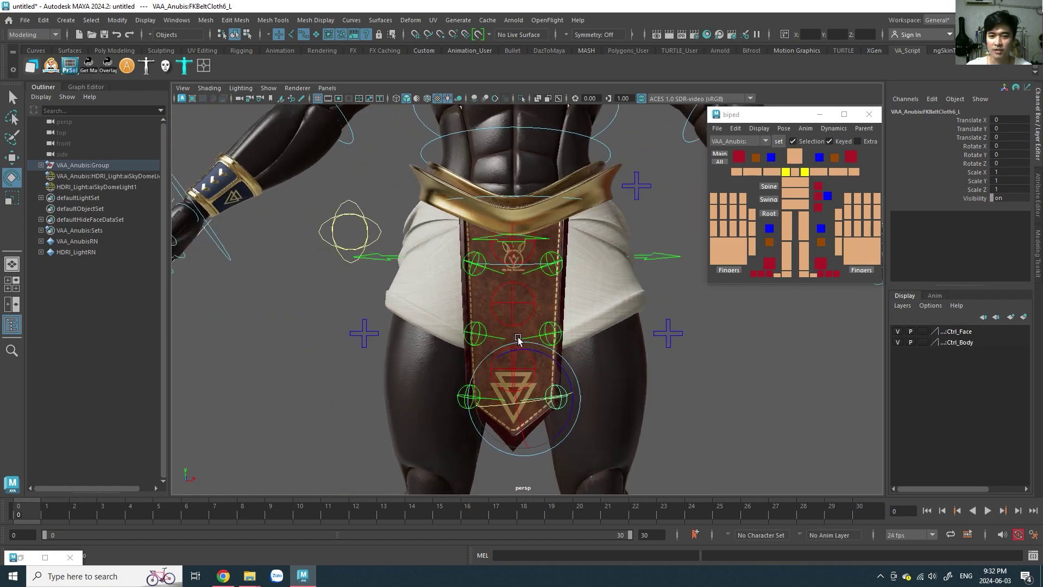
scroll(518, 340, "down", 2)
scroll(487, 291, "down", 2)
scroll(483, 292, "down", 2)
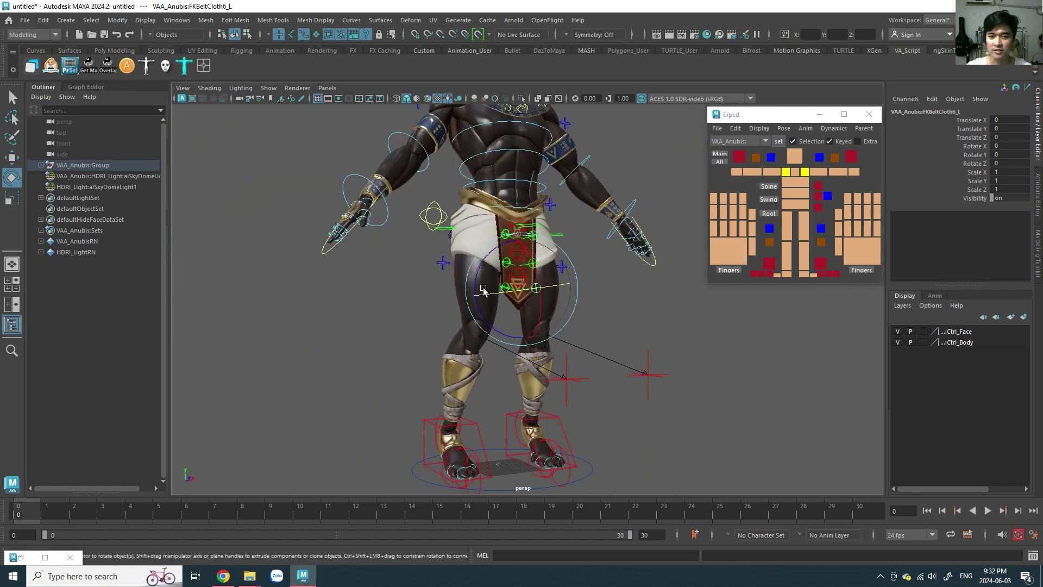
scroll(484, 304, "up", 1)
scroll(487, 326, "up", 1)
scroll(490, 348, "up", 1)
scroll(492, 367, "up", 1)
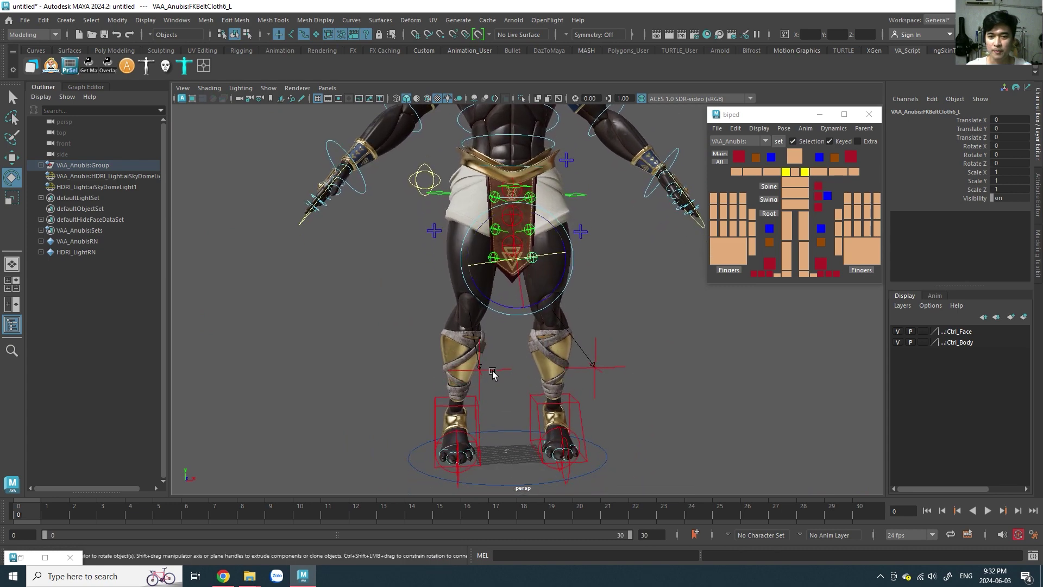
left_click_drag(492, 372, 473, 397, "alt")
left_click(479, 402)
key("w")
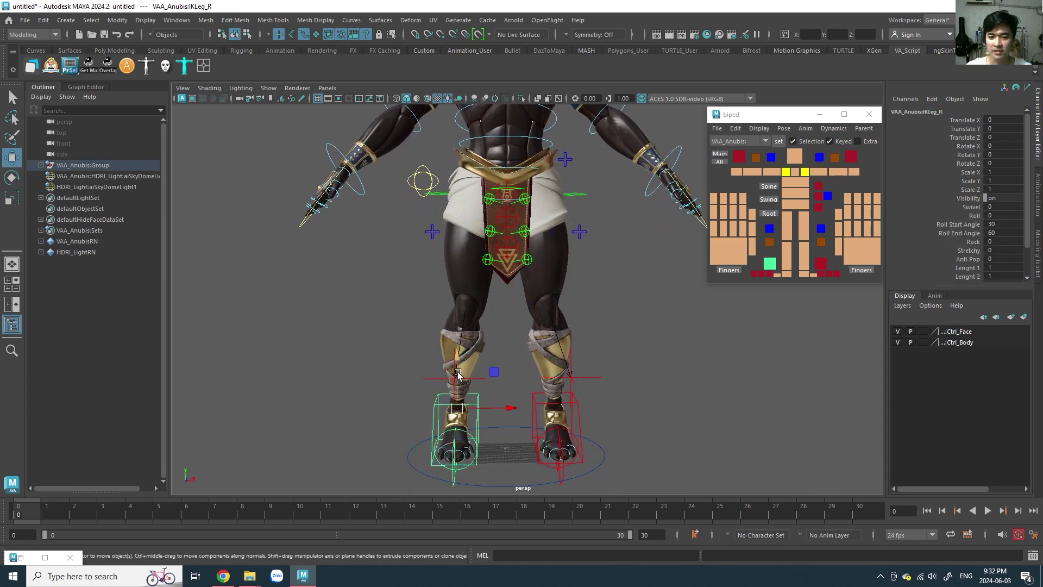
left_click(488, 360)
key("ctrl+z")
Lift the right foot up and forward to bend the knee, undoing each lift back to 0.
mouse_move(460, 357)
left_mouse_down()
mouse_move(480, 325)
mouse_move(473, 270)
left_mouse_up()
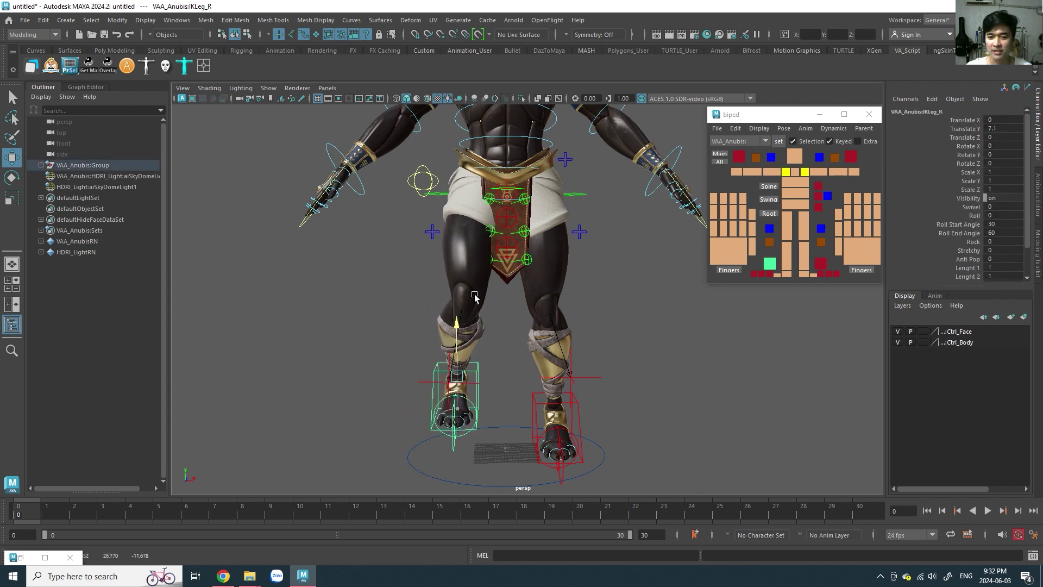
key("ctrl+z")
key("ctrl+z")
mouse_move(492, 354)
left_mouse_down("alt")
mouse_move(596, 282)
mouse_move(576, 311)
mouse_move(571, 360)
left_mouse_up("alt")
mouse_move(491, 400)
left_mouse_down()
mouse_move(547, 320)
mouse_move(543, 291)
mouse_move(560, 274)
mouse_move(501, 288)
left_mouse_up()
key("ctrl+z")
Orbit and zoom up the right leg to frame the hips and loincloth.
right_click_drag(501, 288, 616, 354, "alt")
middle_click_drag(616, 354, 483, 259, "alt")
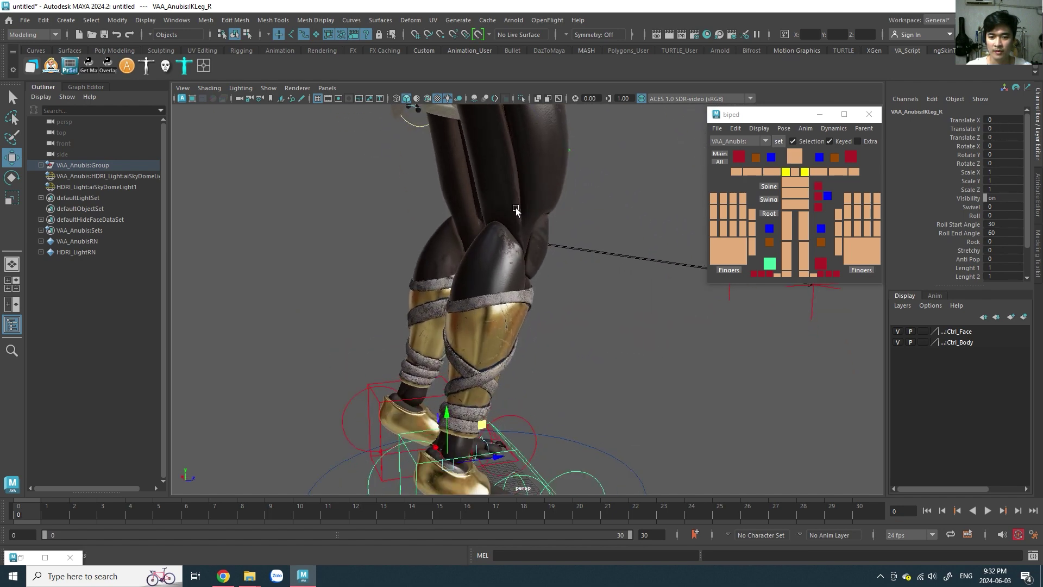
right_click_drag(484, 258, 452, 340, "alt")
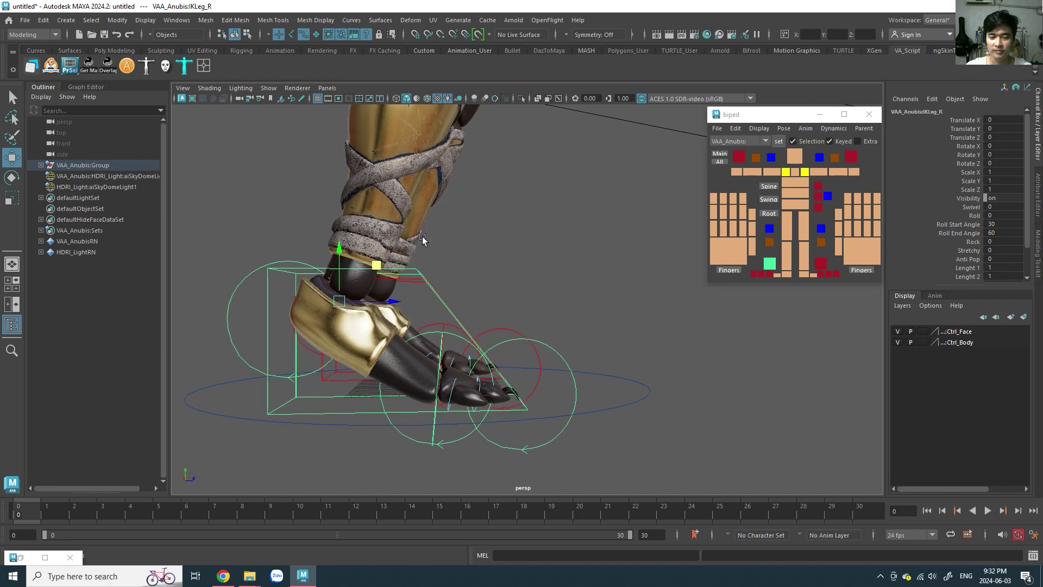
middle_click_drag(452, 340, 519, 301, "alt")
mouse_move(506, 324)
right_mouse_down("alt")
mouse_move(512, 307)
mouse_move(525, 318)
right_mouse_up("alt")
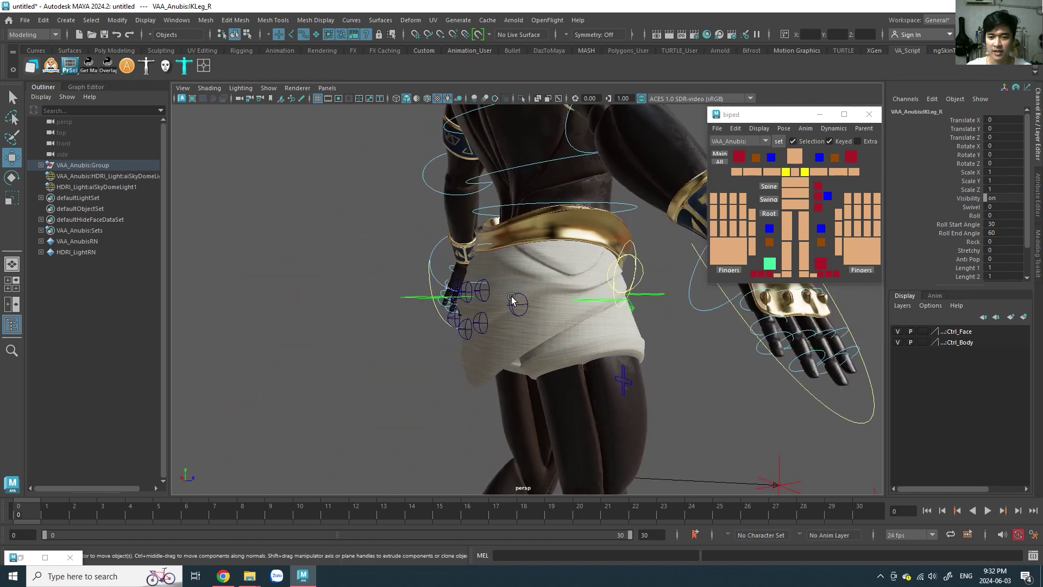
Rotate the side and middle FKShortCloth loincloth panels outward to test them.
left_click(524, 315)
left_click_drag(524, 315, 519, 328, "alt")
key("e")
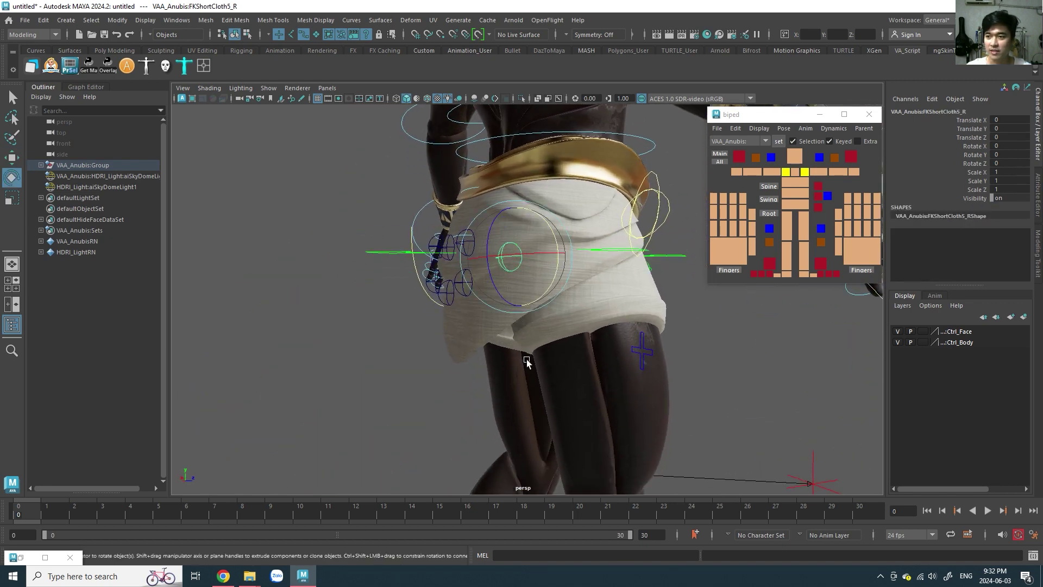
mouse_move(492, 273)
left_mouse_down()
mouse_move(487, 261)
mouse_move(500, 274)
left_mouse_up()
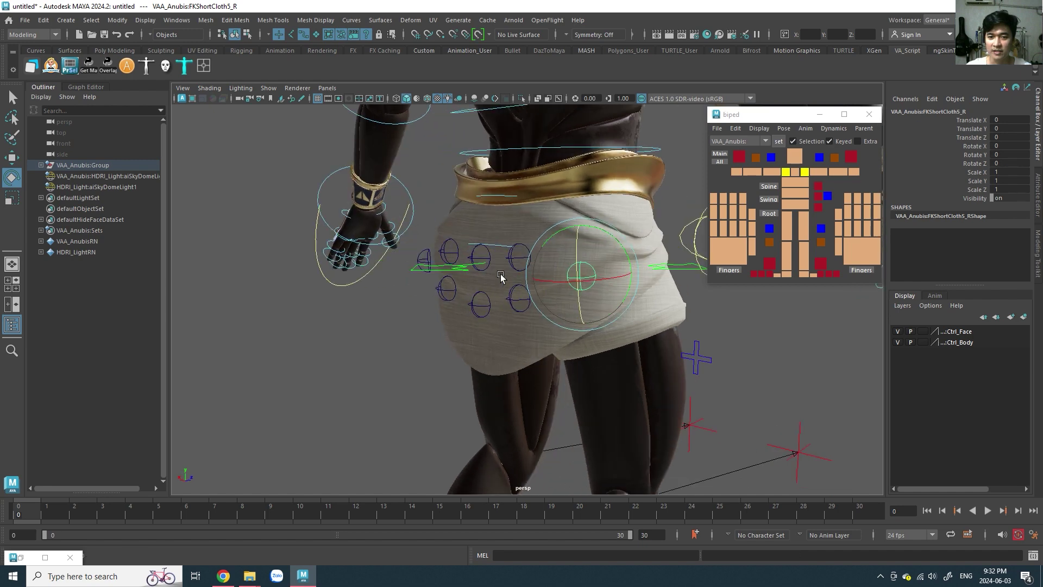
left_click(531, 257)
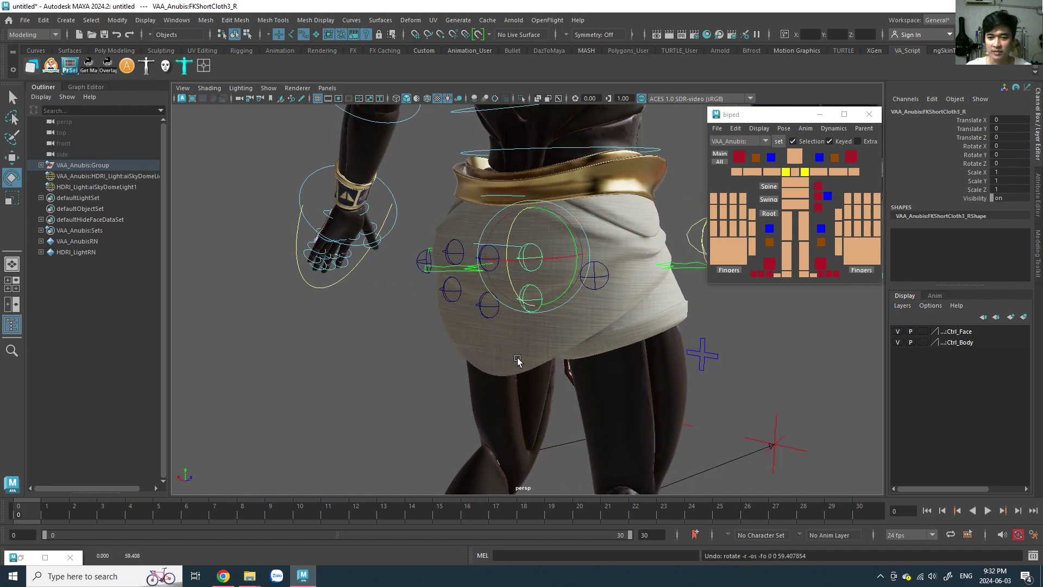
left_click(535, 326)
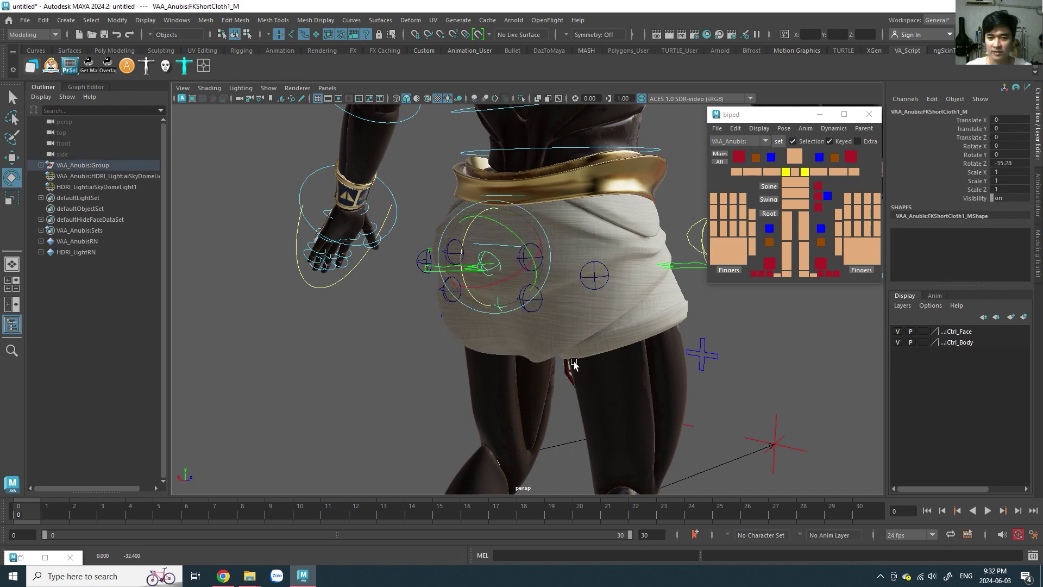
middle_click_drag(596, 459, 605, 461)
Bend the lower middle FKShortCloth2_M panel, undo it, and move the view down to the legs.
left_click(533, 396)
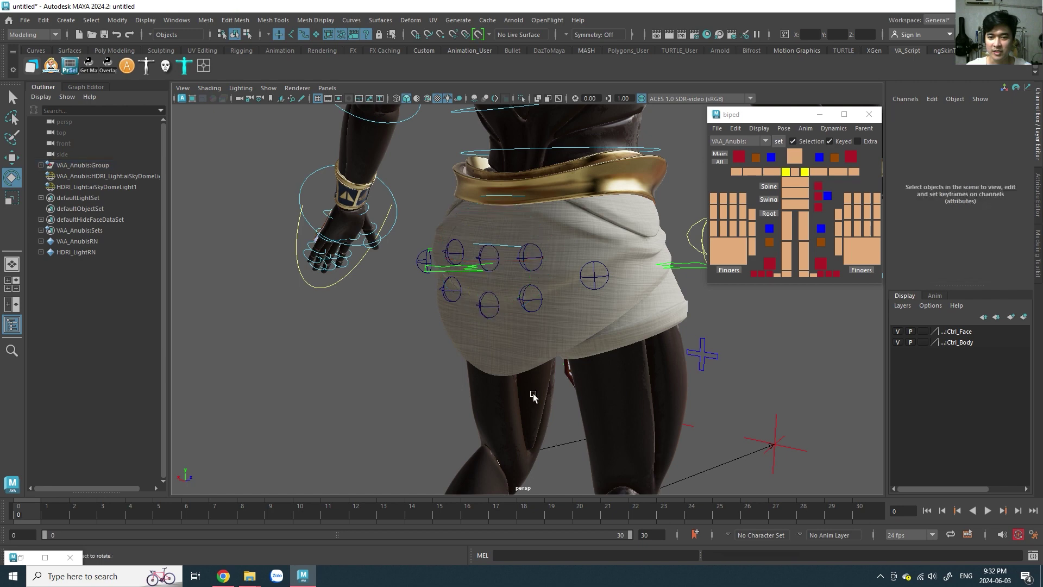
left_click(480, 301)
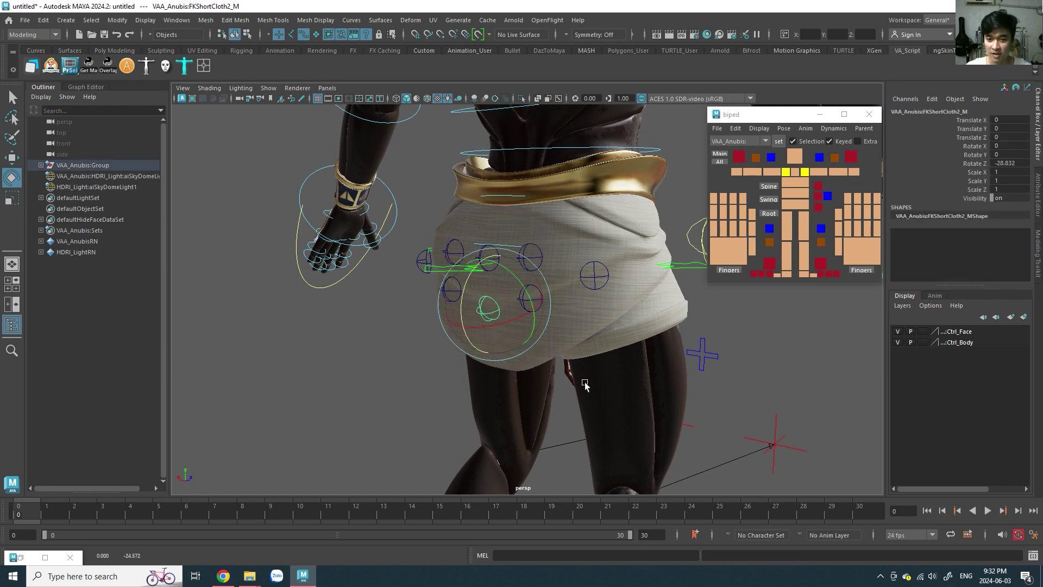
mouse_move(582, 429)
left_mouse_down("alt")
mouse_move(604, 342)
mouse_move(534, 340)
mouse_move(568, 285)
mouse_move(507, 345)
mouse_move(494, 339)
mouse_move(514, 352)
left_mouse_up("alt")
key("ctrl+z")
mouse_move(563, 278)
left_mouse_down("alt")
mouse_move(616, 321)
mouse_move(552, 325)
left_mouse_up("alt")
Select IKLeg_L and test its Swivel in both directions, returning it to 0.
left_click(566, 361)
mouse_move(565, 361)
left_mouse_down("alt")
mouse_move(549, 375)
mouse_move(583, 362)
mouse_move(549, 356)
left_mouse_up("alt")
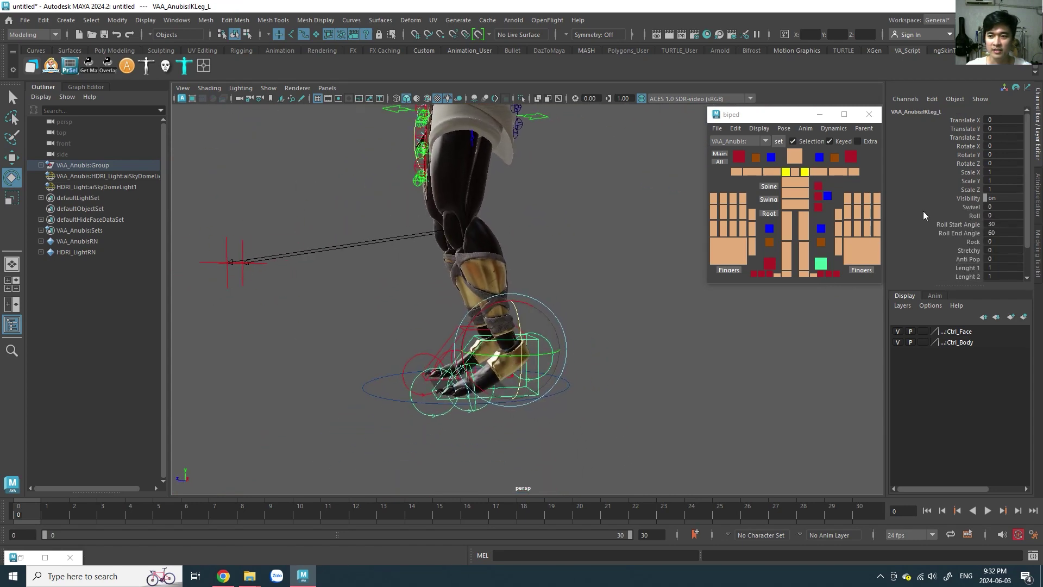
left_click(970, 208)
middle_click_drag(970, 207, 832, 225)
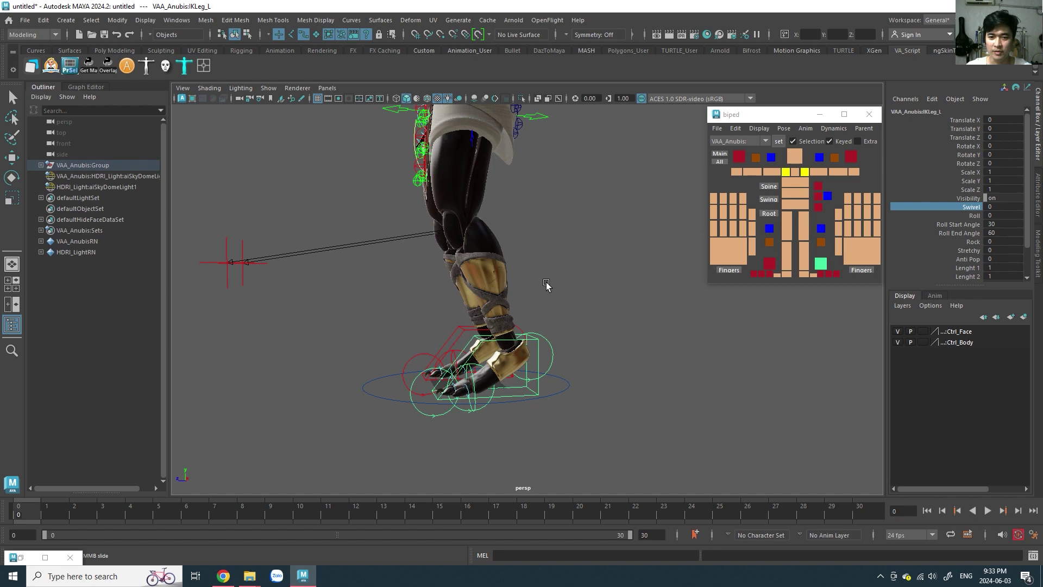
mouse_move(547, 283)
middle_mouse_down()
mouse_move(623, 288)
mouse_move(539, 294)
mouse_move(582, 292)
middle_mouse_up()
left_click_drag(582, 293, 600, 291, "alt")
mouse_move(562, 288)
middle_mouse_down()
mouse_move(694, 296)
mouse_move(561, 305)
mouse_move(628, 304)
middle_mouse_up()
Roll the left foot onto its toes twice, undoing each back to Roll 0.
left_click(970, 216)
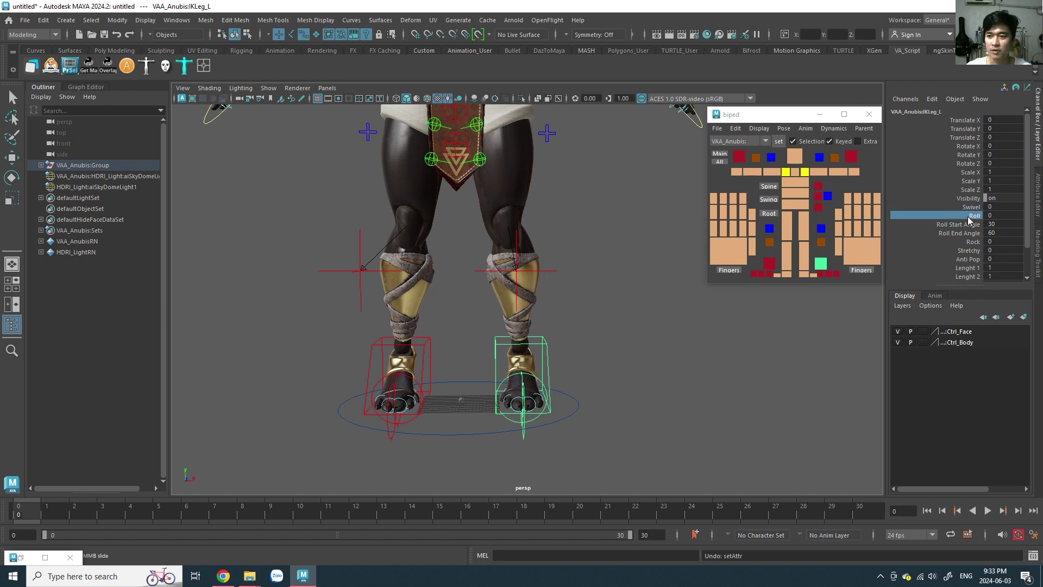
middle_click_drag(656, 299, 622, 311)
mouse_move(621, 311)
left_mouse_down("alt")
mouse_move(496, 308)
mouse_move(573, 370)
mouse_move(512, 288)
left_mouse_up("alt")
key("ctrl+z")
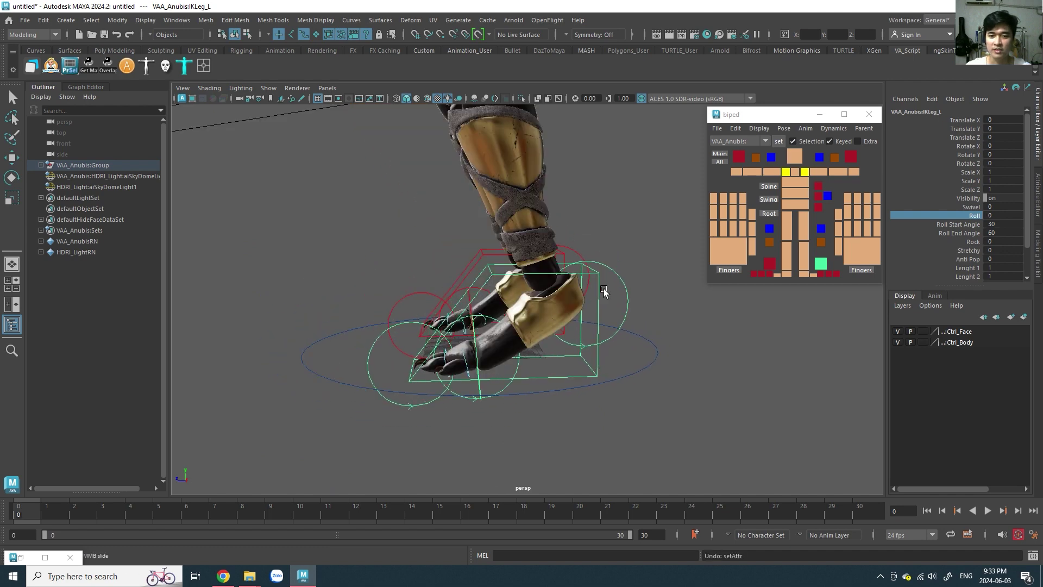
mouse_move(427, 299)
middle_mouse_down()
mouse_move(743, 319)
mouse_move(217, 319)
mouse_move(414, 314)
middle_mouse_up()
key("ctrl+z")
key("ctrl+z")
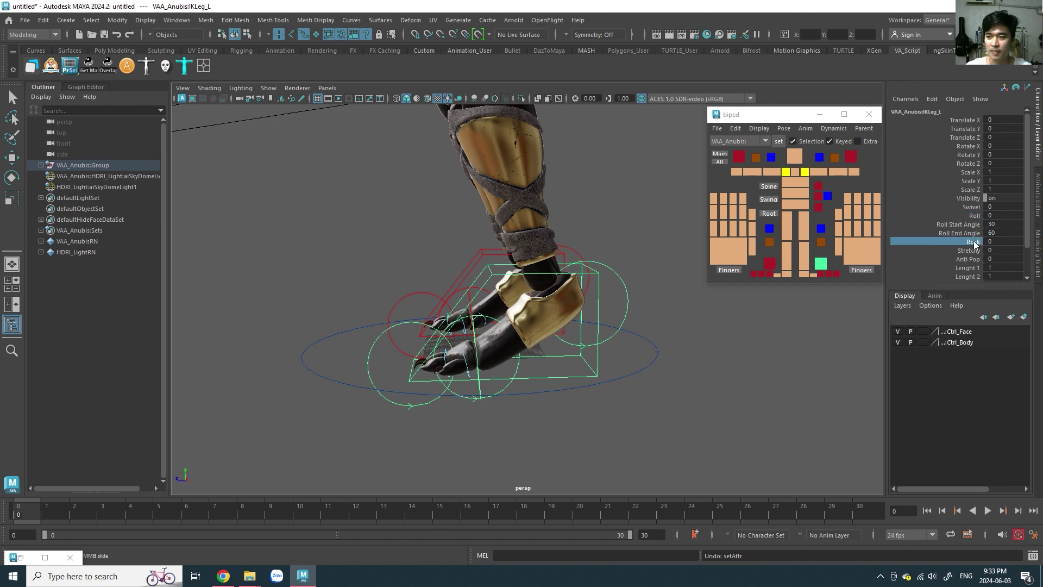
Rock the left foot sideways and set Rock back to 0.
mouse_move(387, 309)
middle_mouse_down()
mouse_move(489, 309)
mouse_move(326, 309)
mouse_move(462, 309)
mouse_move(387, 309)
middle_mouse_up()
mouse_move(387, 309)
left_mouse_down("alt")
mouse_move(442, 373)
mouse_move(582, 275)
mouse_move(442, 326)
mouse_move(585, 314)
left_mouse_up("alt")
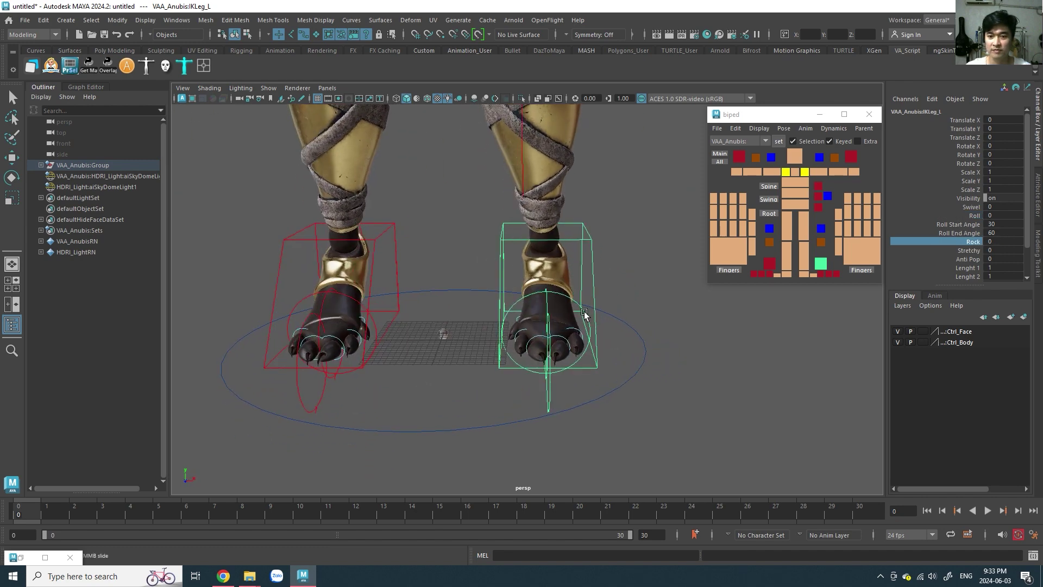
mouse_move(584, 314)
middle_mouse_down()
mouse_move(722, 316)
mouse_move(601, 310)
middle_mouse_up()
mouse_move(601, 310)
left_mouse_down("alt")
mouse_move(571, 303)
mouse_move(593, 311)
mouse_move(601, 363)
mouse_move(541, 318)
left_mouse_up("alt")
Reset a left toe control's rotation to 0, then select the first left toe.
left_click(540, 317)
key("e")
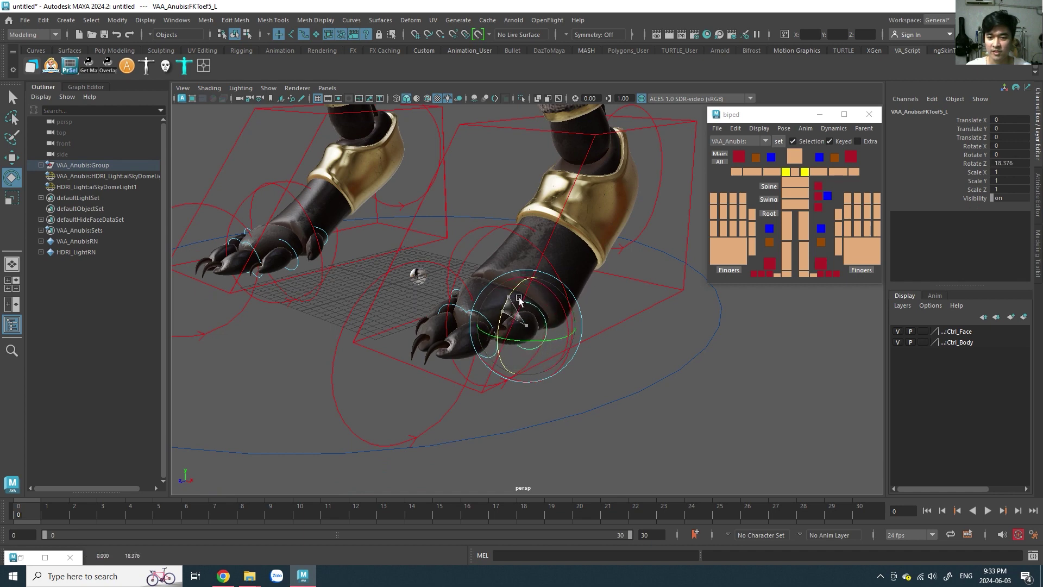
key("ctrl+z")
mouse_move(519, 300)
left_mouse_down("alt")
mouse_move(640, 393)
mouse_move(589, 337)
mouse_move(594, 392)
left_mouse_up("alt")
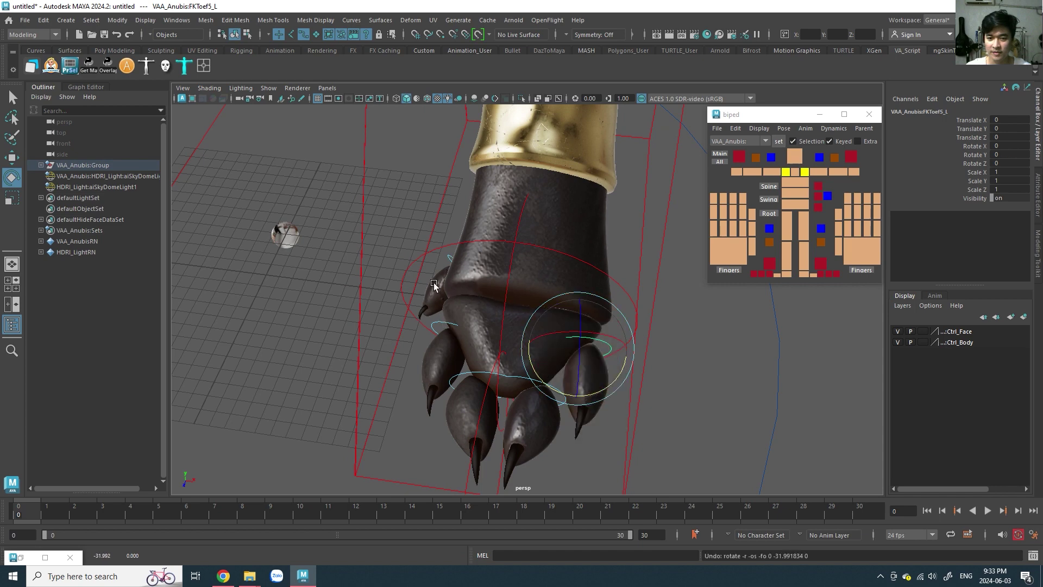
mouse_move(433, 285)
left_mouse_down("alt")
mouse_move(446, 324)
mouse_move(471, 289)
mouse_move(535, 296)
left_mouse_up("alt")
left_click(471, 289)
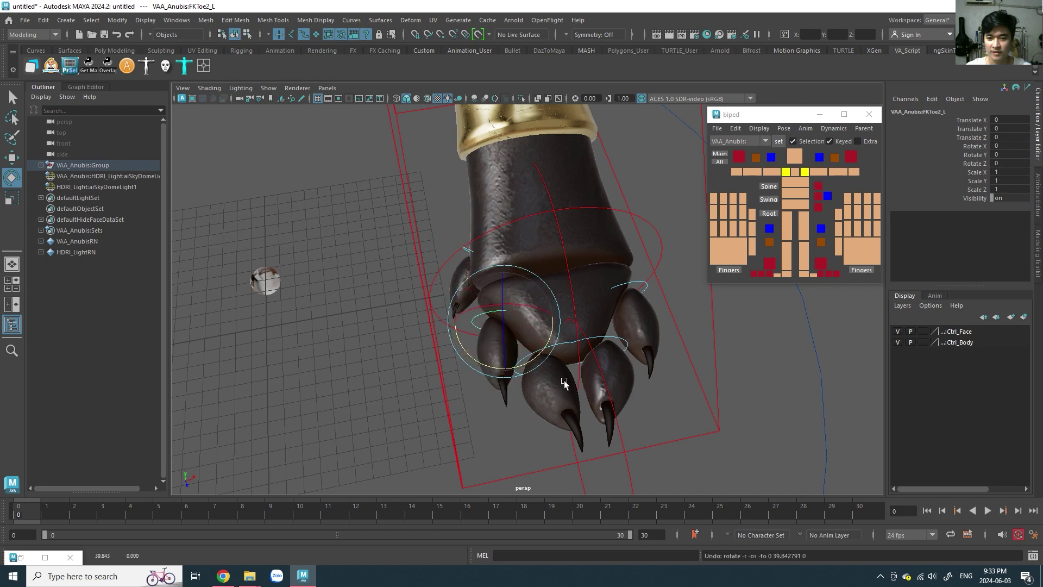
Select the neighbouring left toe control, then pull the view up toward the torso.
left_click_drag(578, 370, 582, 359, "alt")
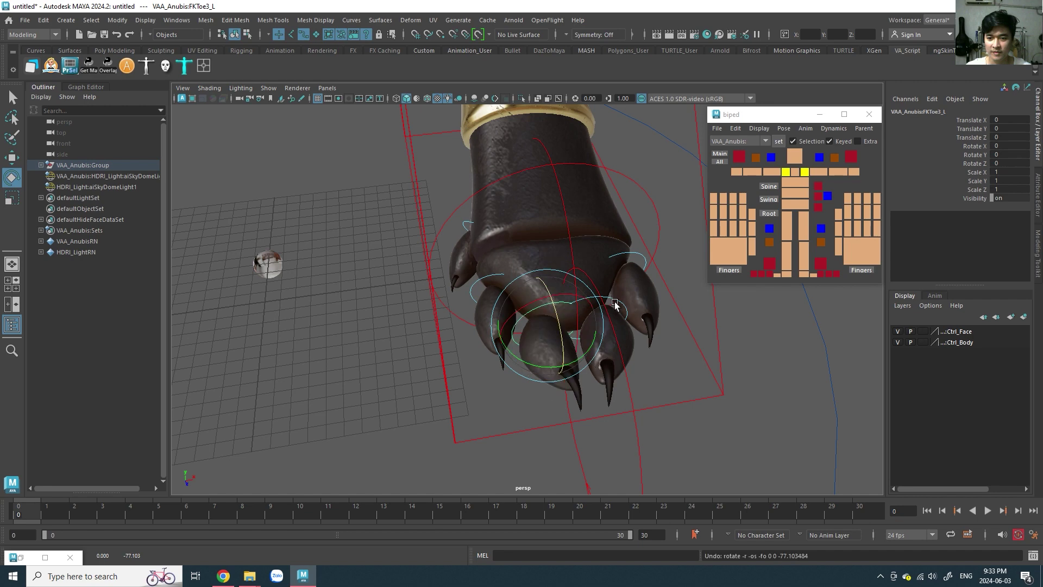
left_click(635, 330)
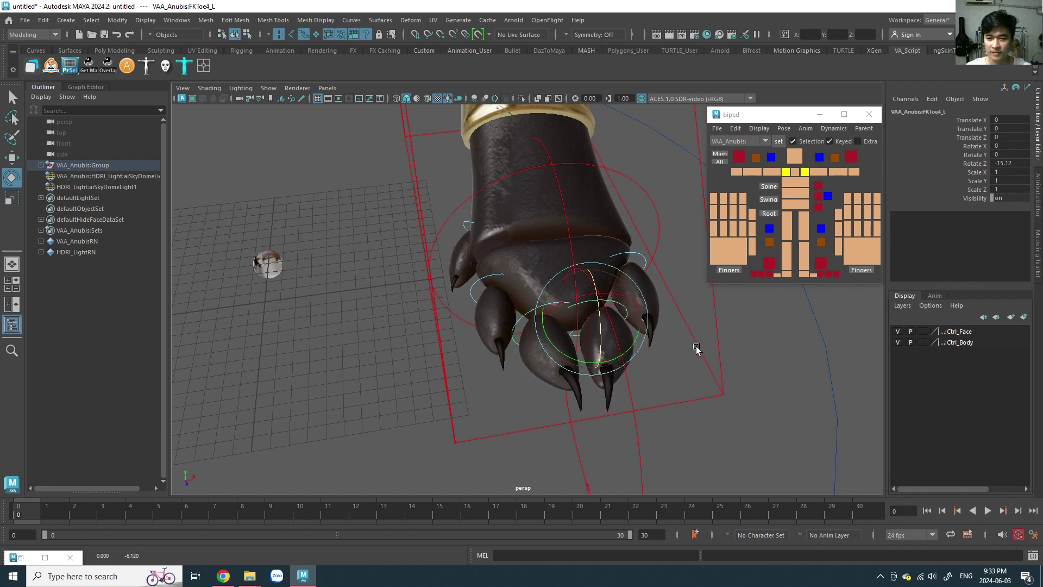
scroll(674, 355, "down", 5)
scroll(601, 363, "down", 3)
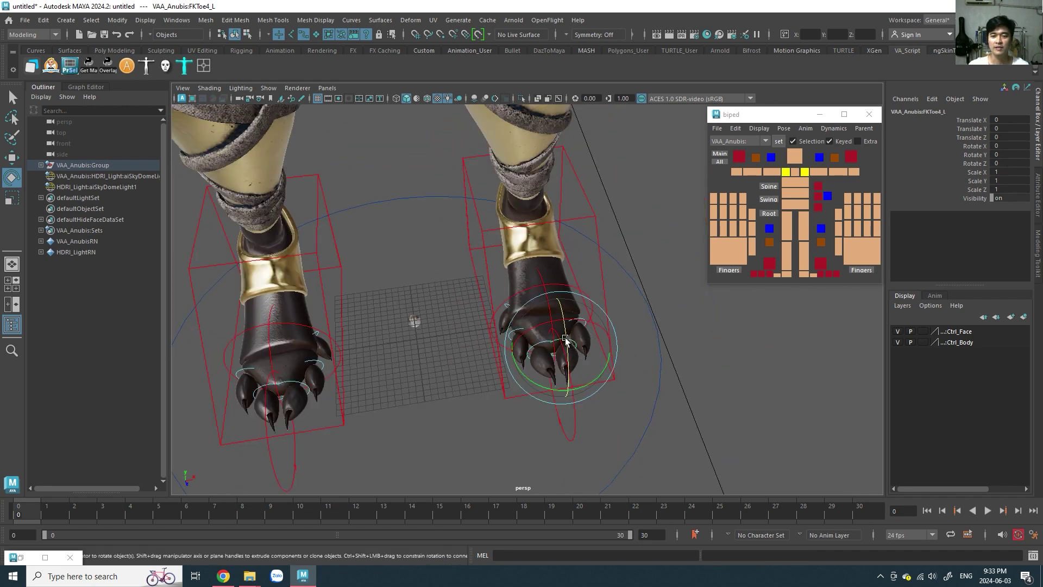
left_click_drag(566, 338, 525, 292, "alt")
middle_click_drag(525, 291, 530, 347, "alt")
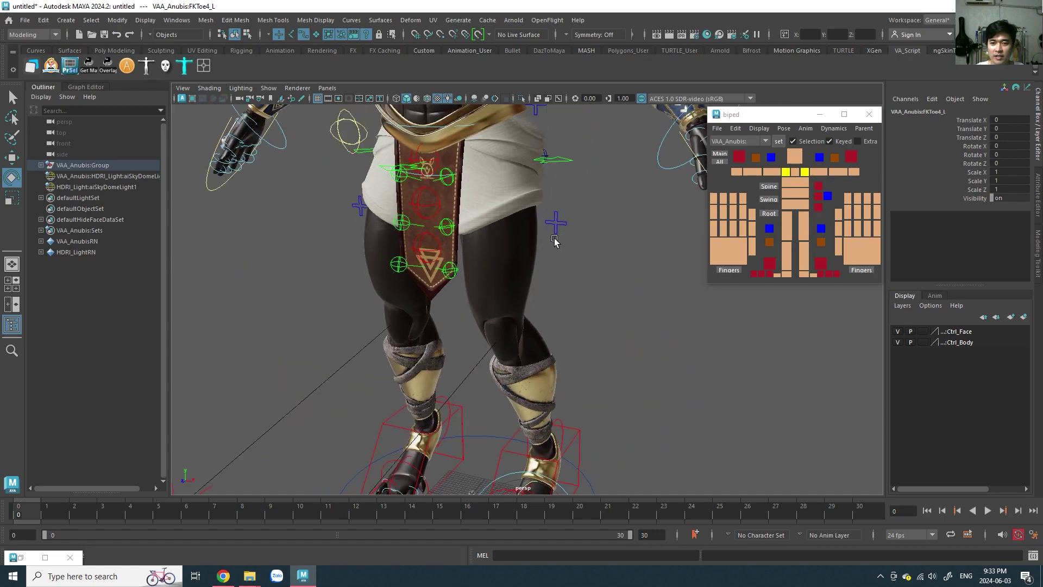
scroll(498, 344, "up", 3)
Select Fingers_L, spread the fingers, and curl all five fingers to 10 into a fist.
left_click_drag(499, 348, 533, 316, "alt")
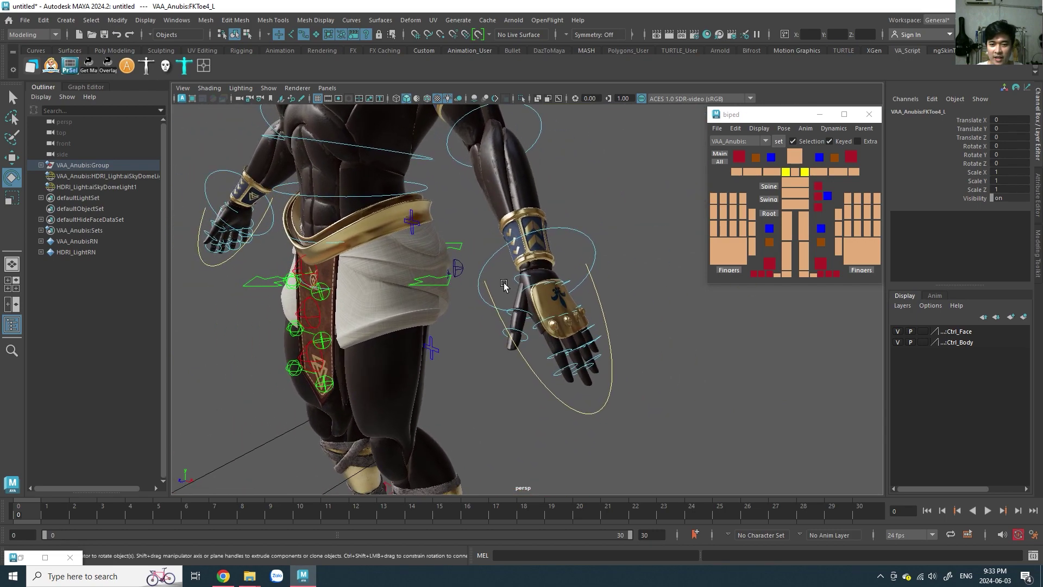
scroll(538, 305, "up", 3)
scroll(544, 288, "up", 2)
scroll(552, 331, "down", 3)
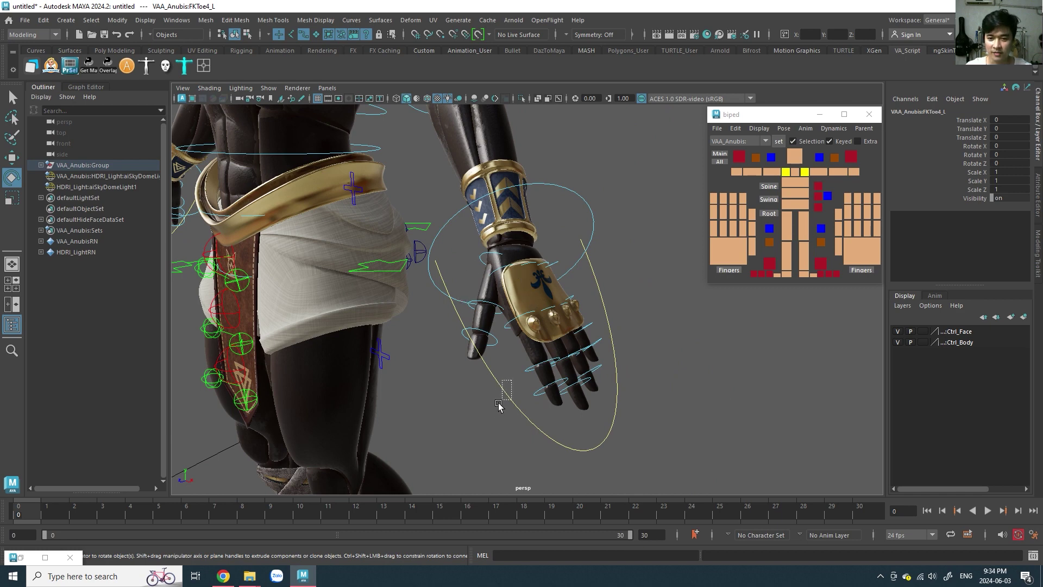
mouse_move(511, 380)
left_mouse_down()
mouse_move(498, 405)
mouse_move(550, 348)
left_mouse_up()
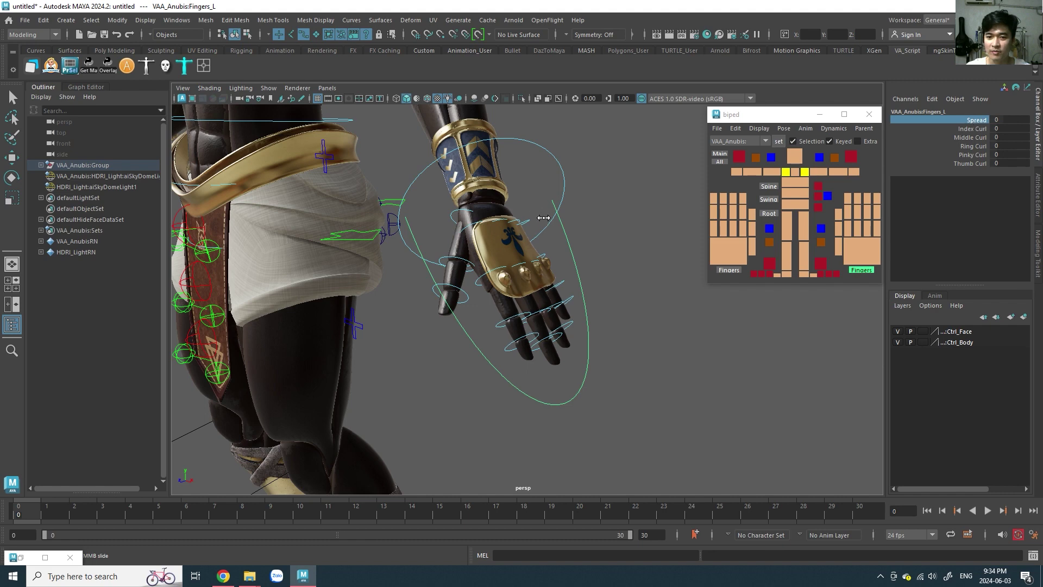
middle_click_drag(543, 217, 576, 223)
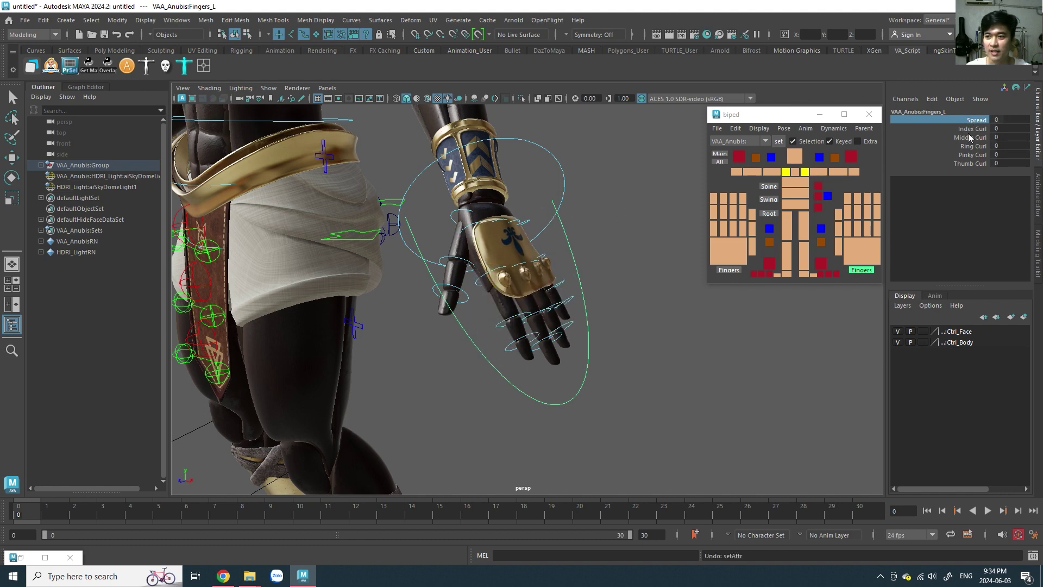
left_click_drag(972, 156, 972, 158)
middle_click_drag(514, 253, 590, 261)
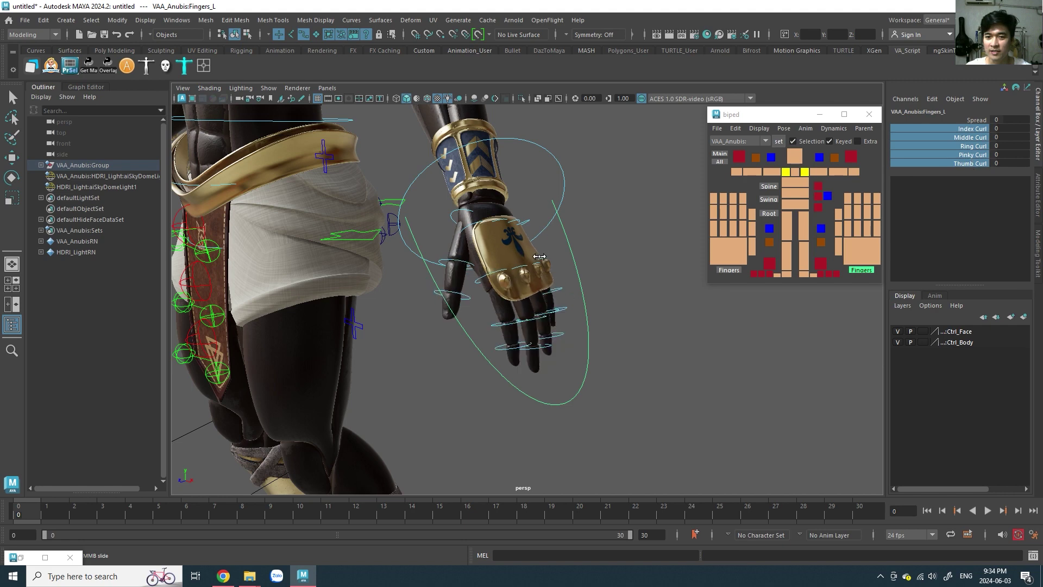
Frame the left hand and rotate the FK thumb control in over the fist.
scroll(596, 243, "up", 5)
key("f")
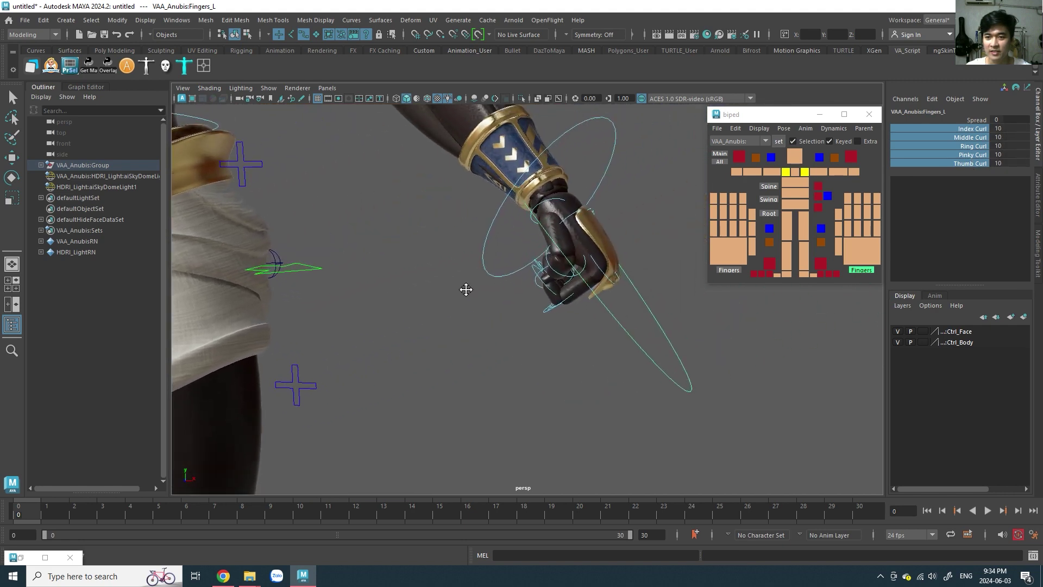
mouse_move(466, 289)
left_mouse_down("alt")
mouse_move(520, 285)
mouse_move(336, 233)
left_mouse_up("alt")
left_click(337, 233)
key("e")
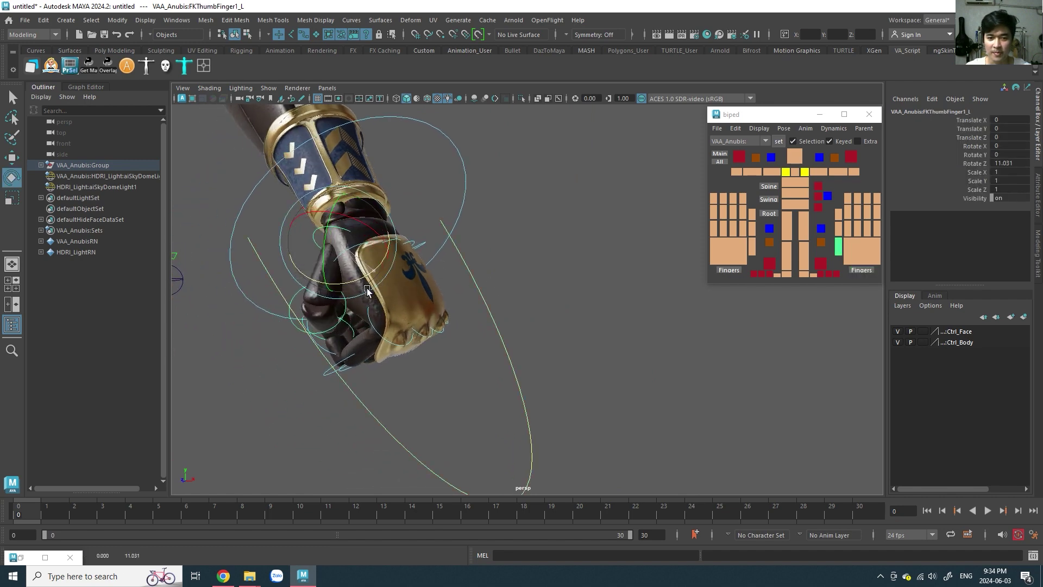
left_click_drag(368, 292, 375, 294)
left_click_drag(375, 293, 485, 269, "alt")
left_click_drag(500, 293, 488, 248)
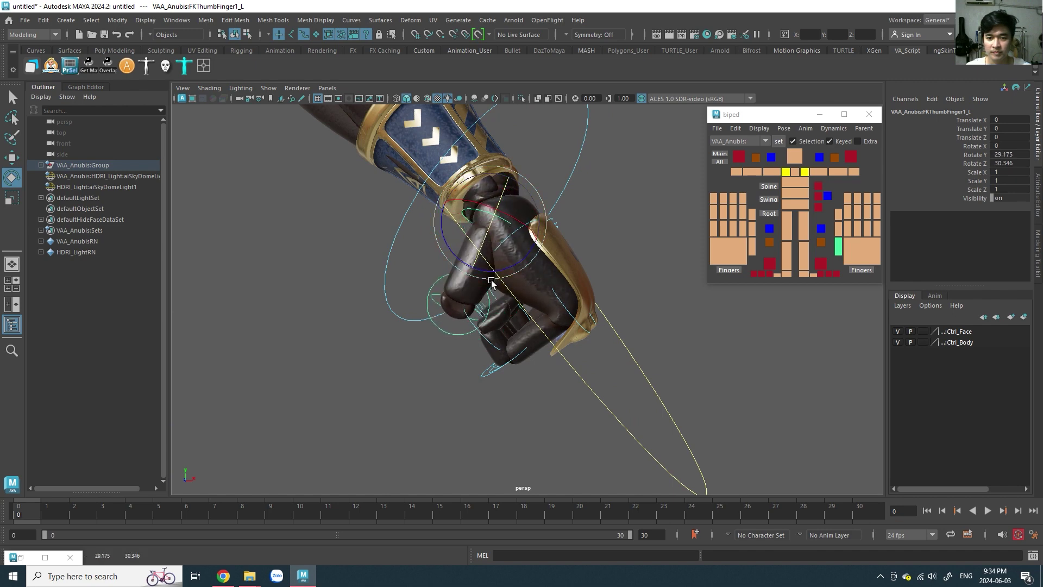
mouse_move(491, 283)
left_mouse_down()
mouse_move(549, 296)
mouse_move(609, 338)
mouse_move(632, 232)
mouse_move(577, 275)
left_mouse_up()
scroll(539, 288, "down", 5)
scroll(549, 297, "up", 6)
Reset the finger curls to 0, then test-curl the fingers again and undo.
key("ctrl+z")
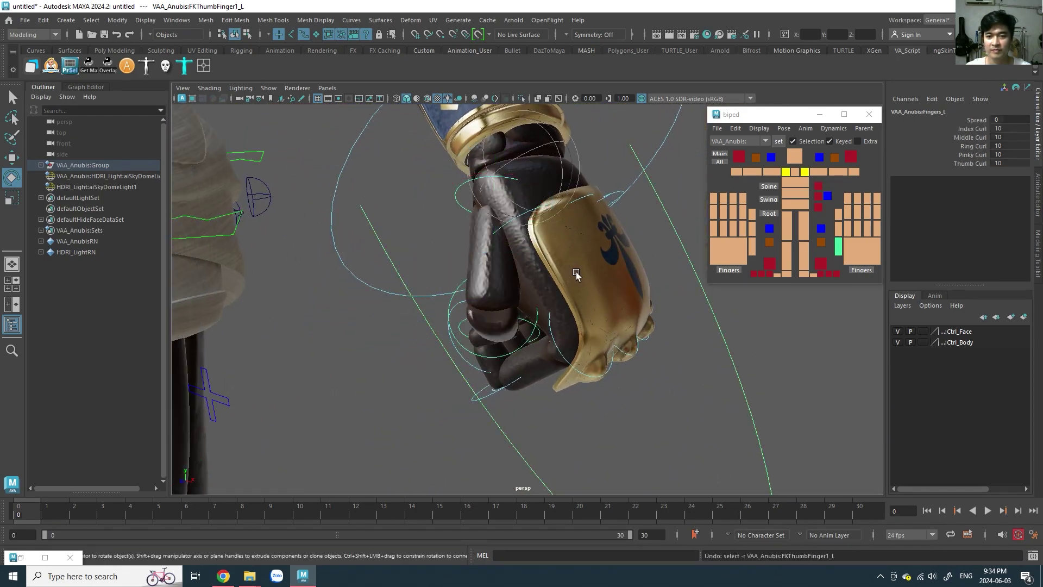
key("ctrl+z")
mouse_move(576, 275)
left_mouse_down("alt")
mouse_move(627, 280)
mouse_move(677, 266)
left_mouse_up("alt")
left_click_drag(976, 129, 973, 163)
mouse_move(560, 241)
middle_mouse_down()
mouse_move(542, 241)
mouse_move(546, 269)
middle_mouse_up()
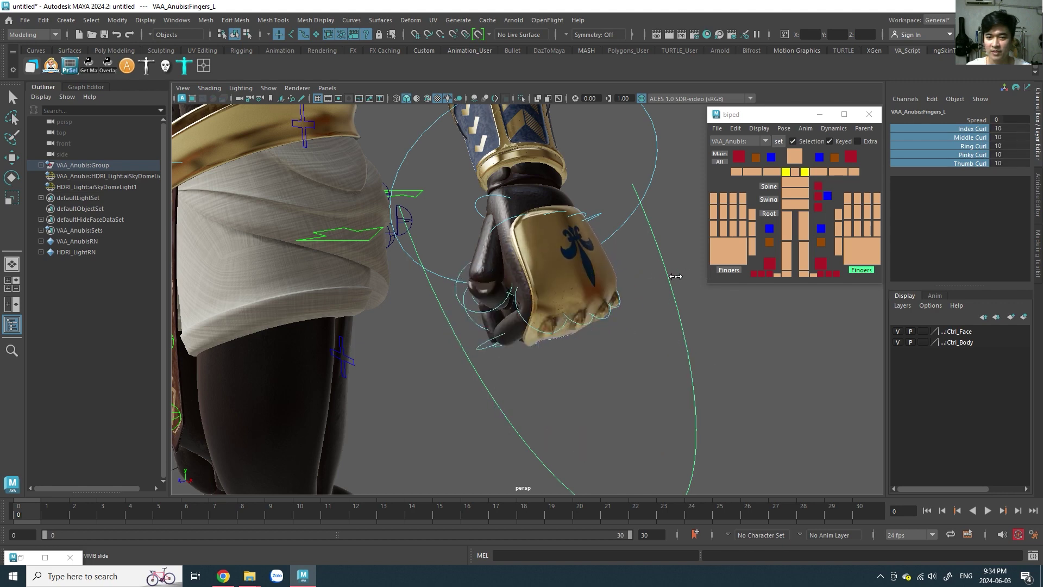
middle_click_drag(546, 269, 557, 202)
key("ctrl+z")
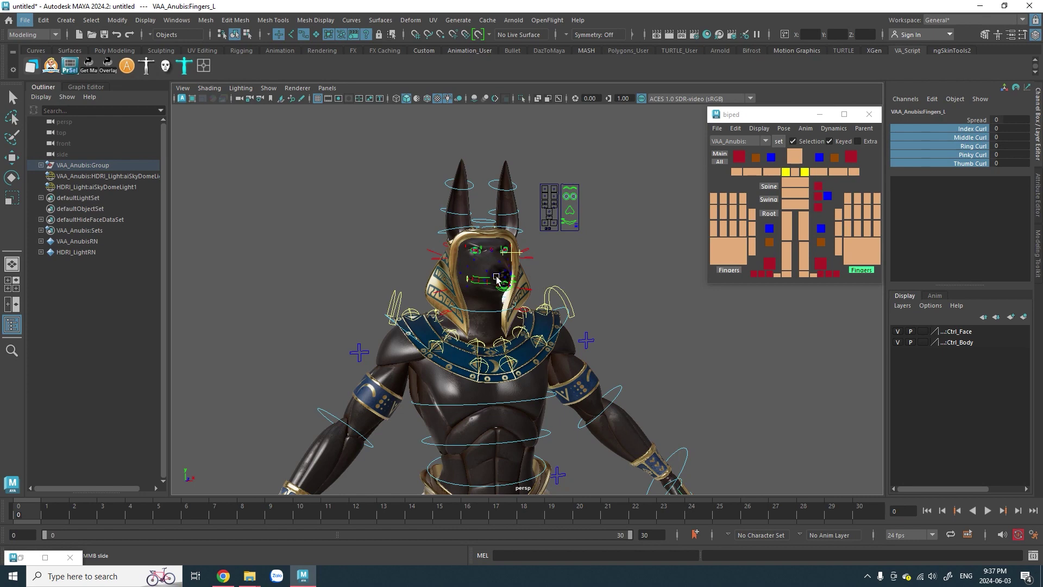
Frame Anubis's head with the ears visible and select ctrlBrow_R for rotating.
scroll(497, 280, "up", 2)
scroll(499, 296, "up", 2)
scroll(501, 315, "up", 2)
scroll(505, 348, "up", 2)
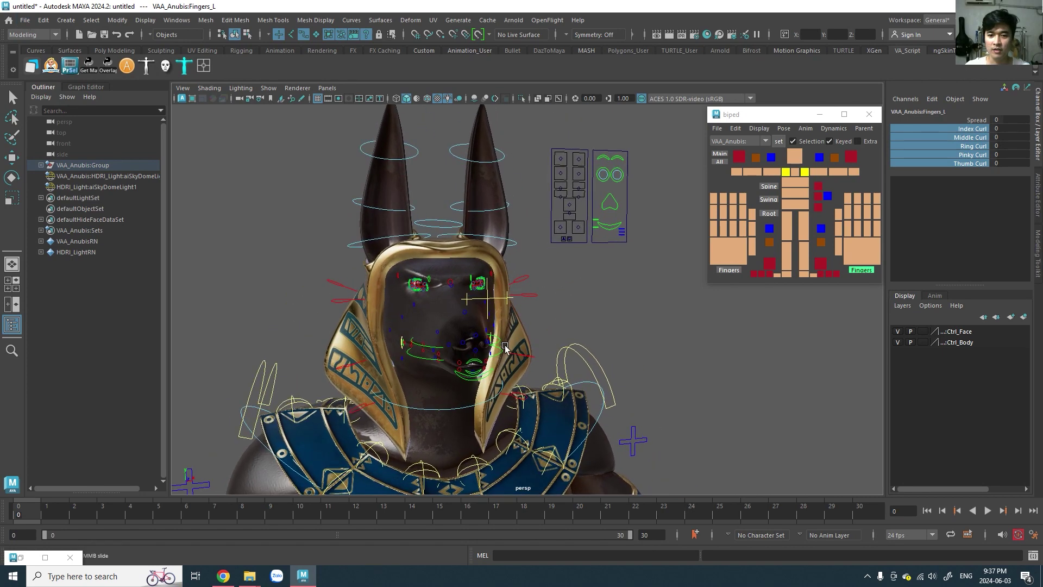
scroll(505, 348, "up", 2)
scroll(479, 294, "up", 1)
scroll(511, 307, "up", 2)
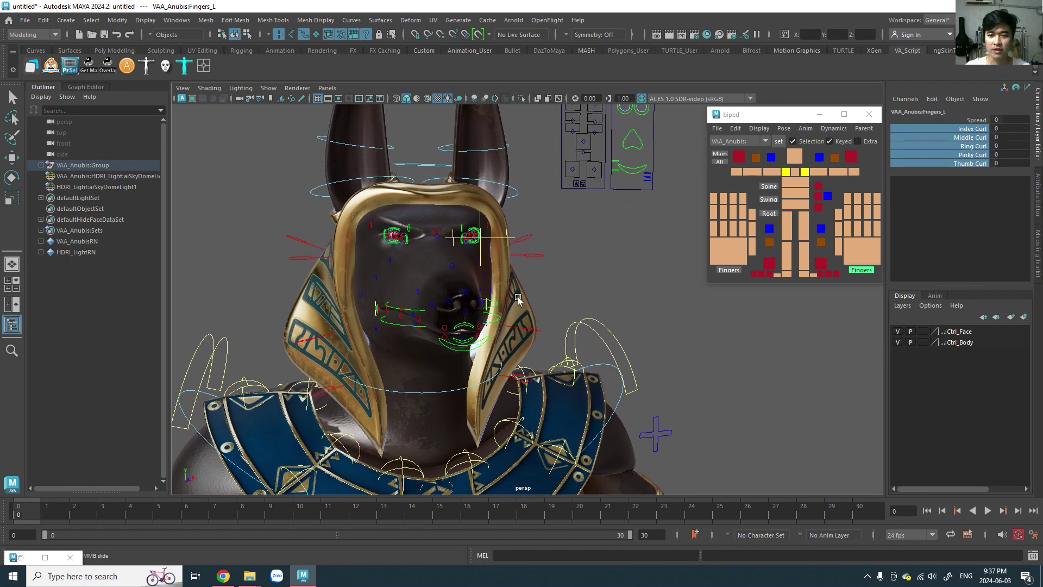
middle_click_drag(518, 300, 491, 337, "alt")
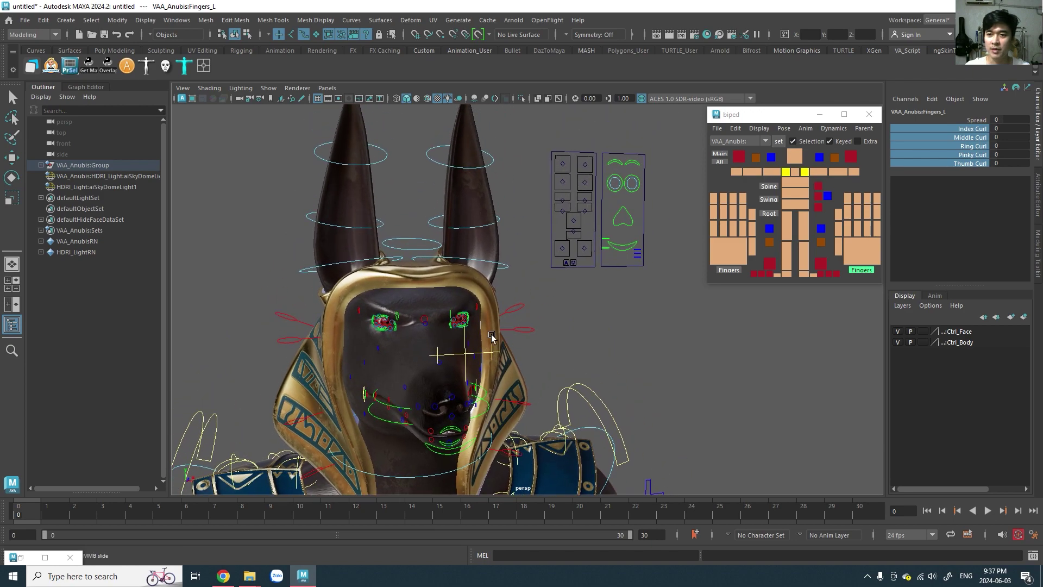
left_click(563, 165)
mouse_move(563, 166)
left_mouse_down("alt")
mouse_move(384, 297)
mouse_move(369, 288)
mouse_move(576, 328)
mouse_move(618, 209)
left_mouse_up("alt")
key("e")
Swing the Jaw_M control open from a side view, then undo it.
left_click_drag(533, 303, 608, 341, "alt")
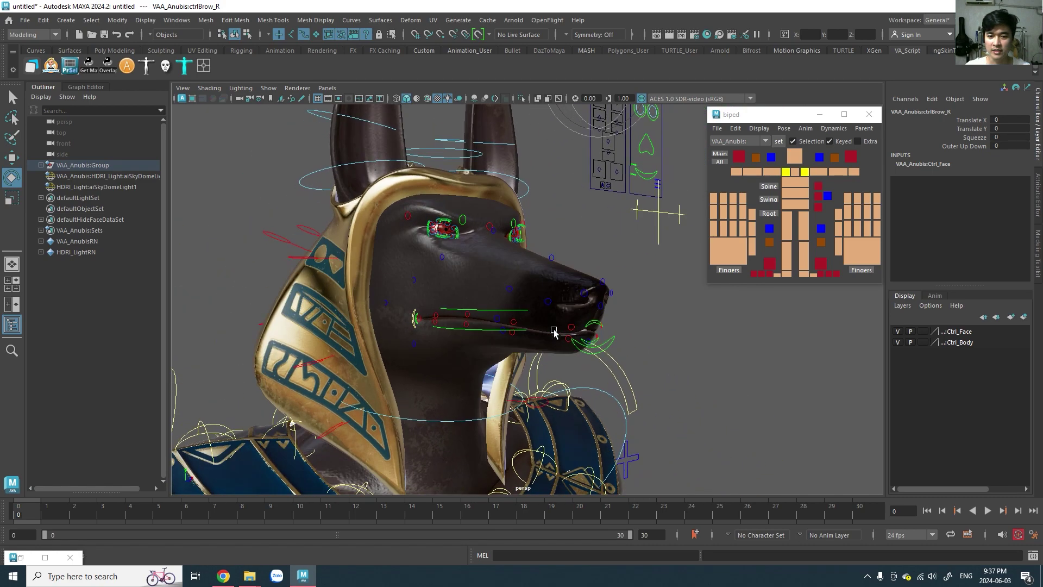
left_click(586, 353)
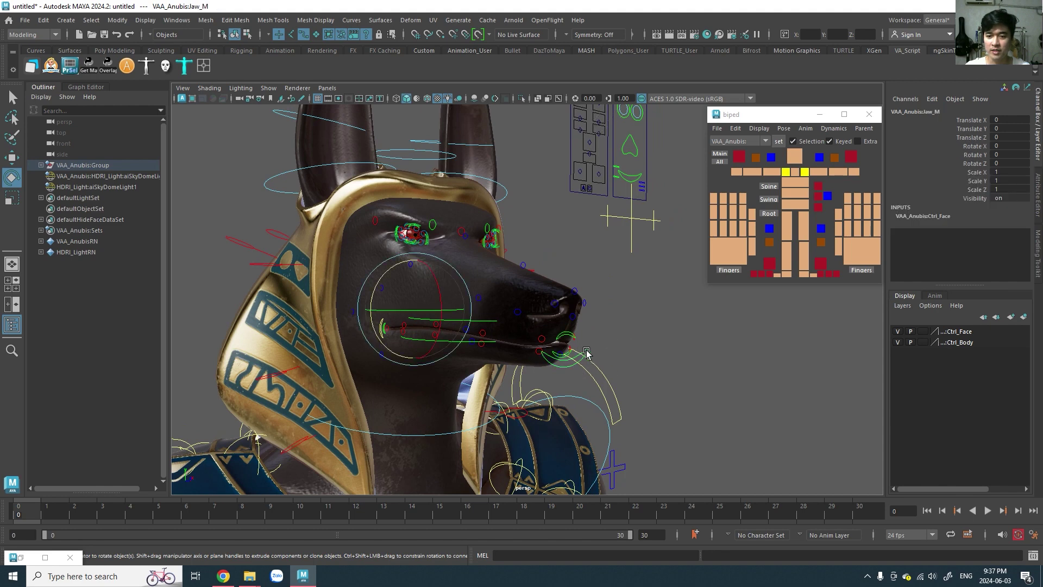
left_click_drag(435, 288, 432, 312)
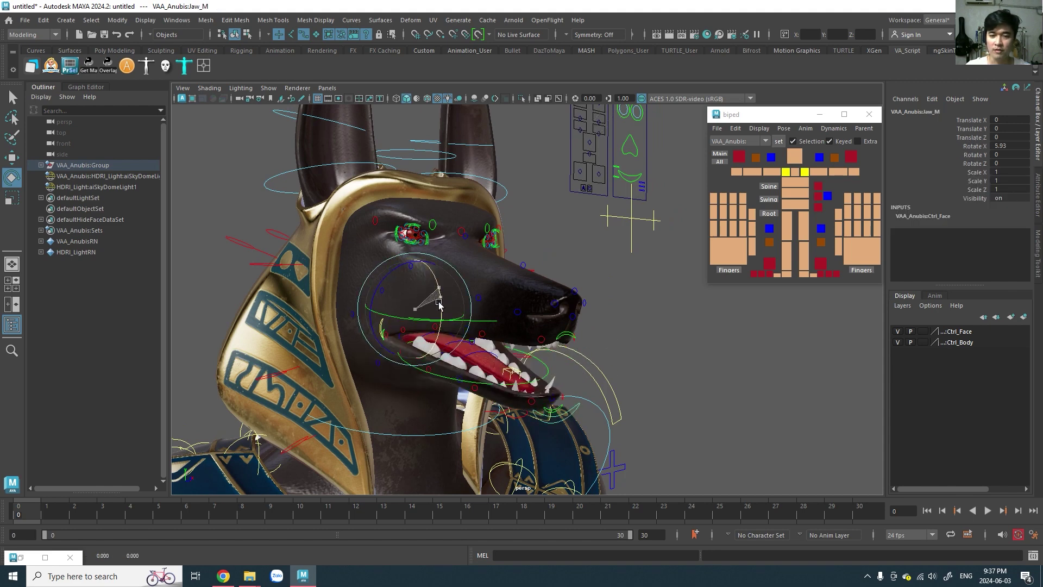
key("ctrl+z")
Move ctrlLips_M to reshape the lips, then slide ctrlMouth_M open and undo it back to 0.
left_click_drag(512, 291, 556, 308, "alt")
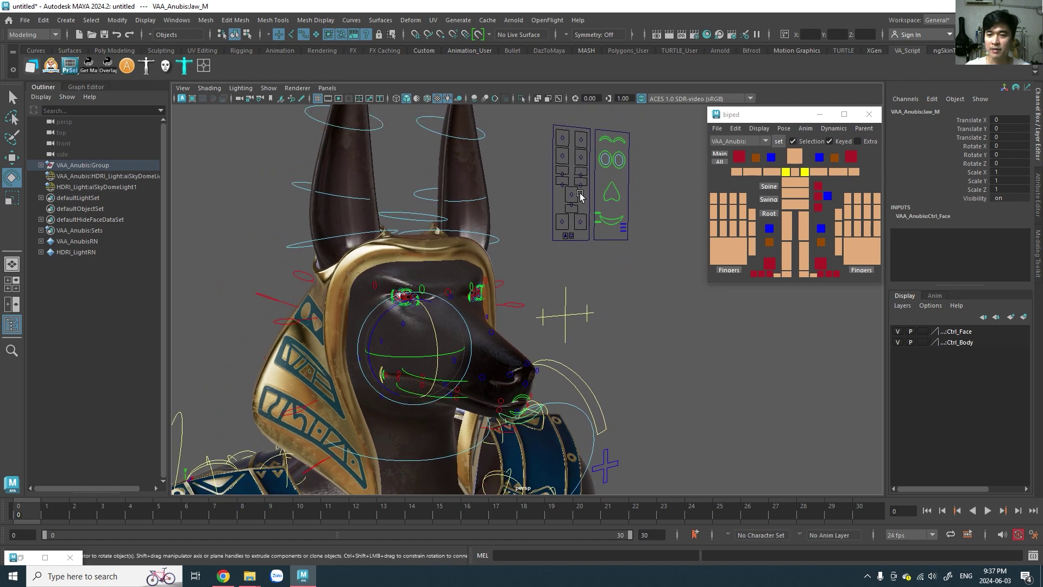
left_click(571, 200)
key("w")
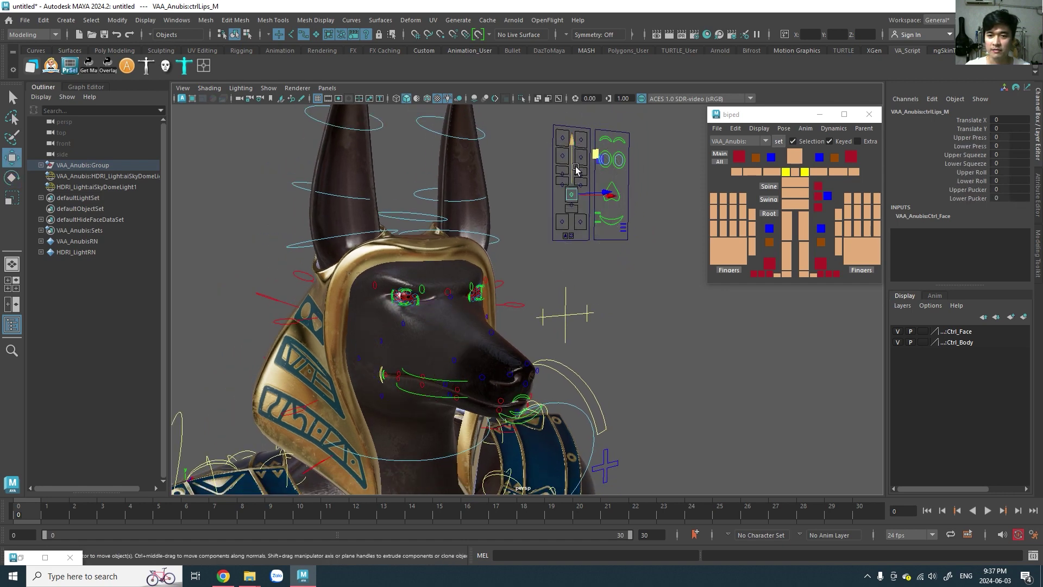
left_click_drag(576, 169, 578, 163)
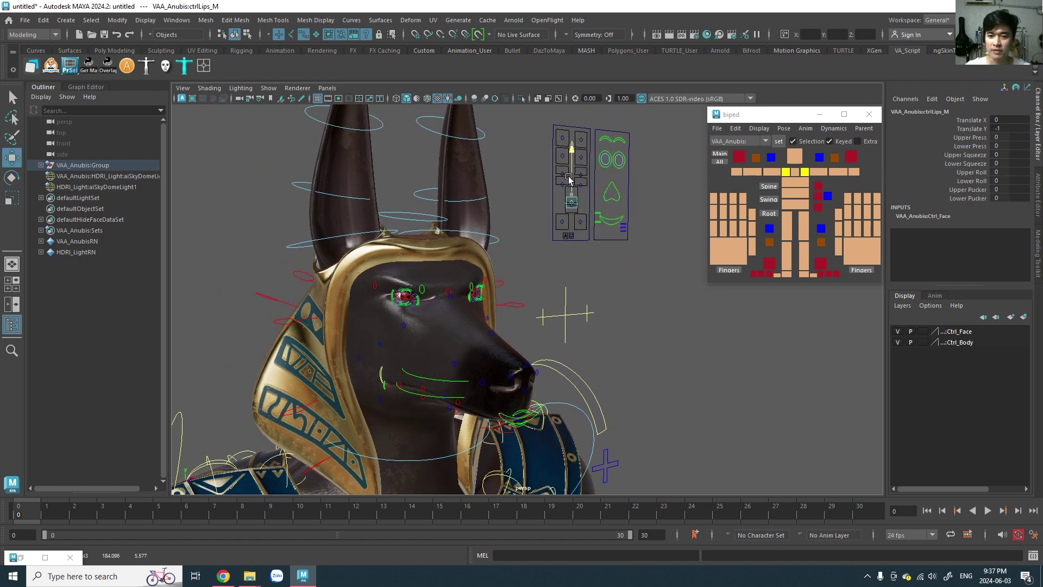
left_click(571, 205)
left_click_drag(571, 206, 571, 216)
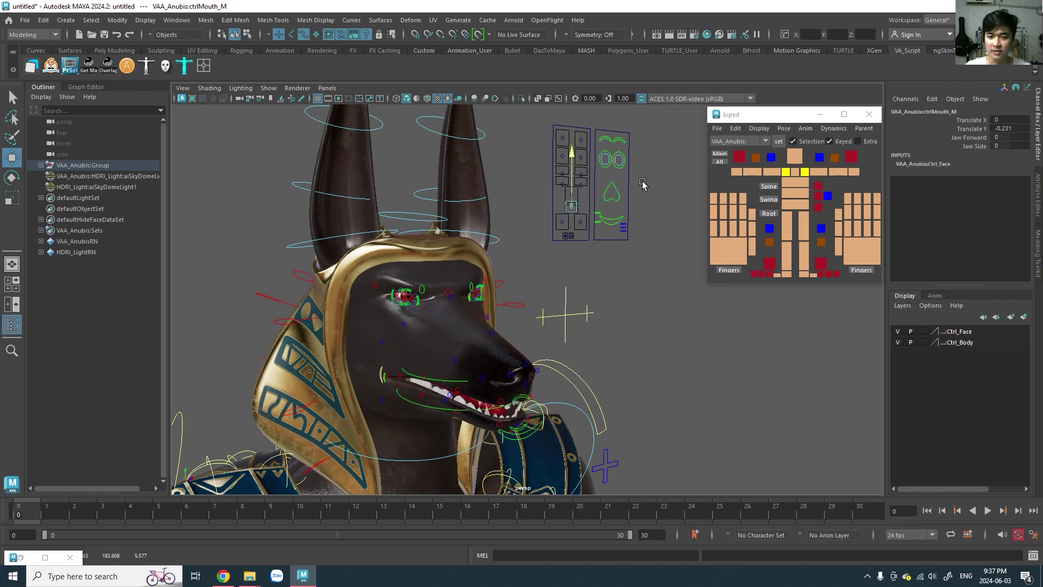
key("ctrl+z")
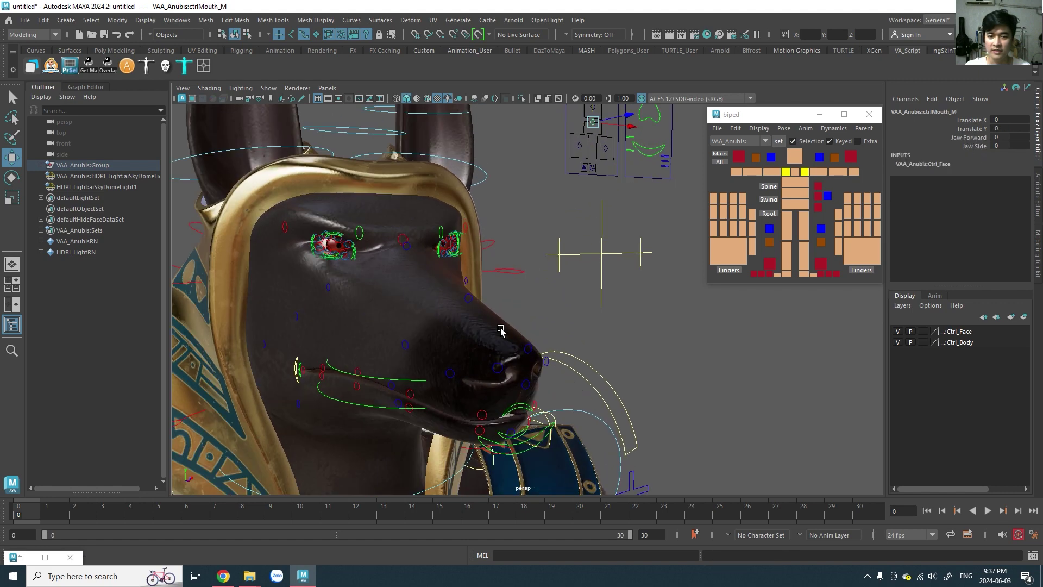
Test-raise the right inner brow and the upperLidOuter eyelid control, undoing each.
scroll(533, 332, "up", 10)
mouse_move(533, 332)
left_mouse_down("alt")
mouse_move(438, 273)
mouse_move(504, 211)
left_mouse_up("alt")
left_click(473, 229)
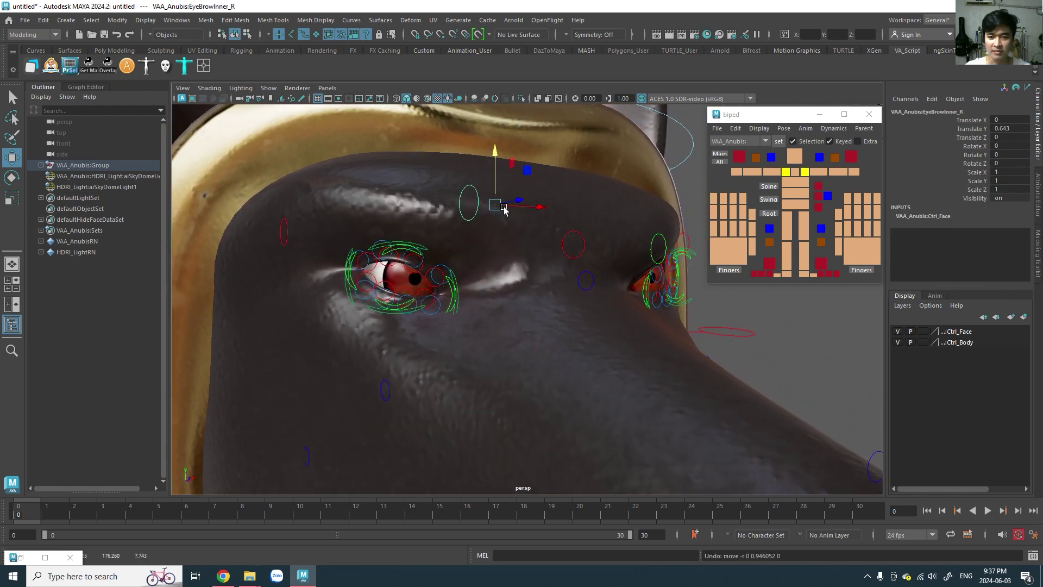
key("ctrl+z")
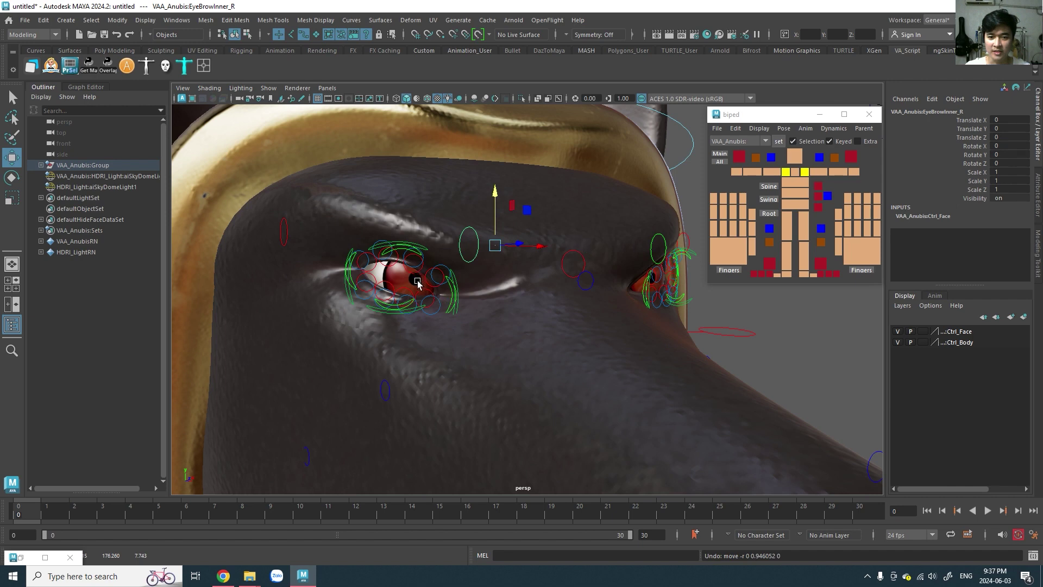
left_click(408, 251)
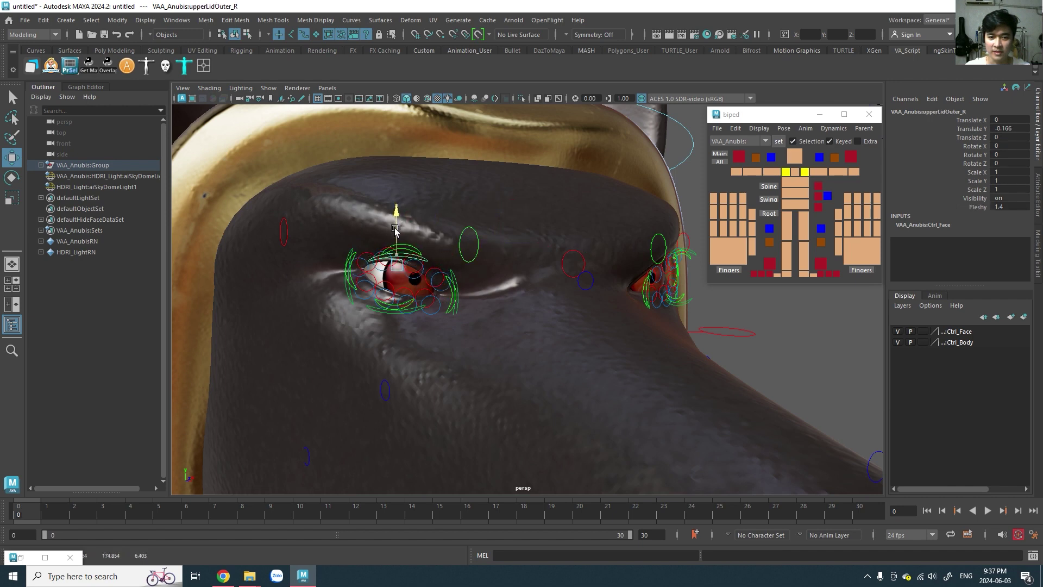
left_click_drag(398, 212, 397, 163)
key("ctrl+z")
Close and raise the right eye with upperLid and upperLid2, resetting each to rest.
scroll(407, 239, "up", 2)
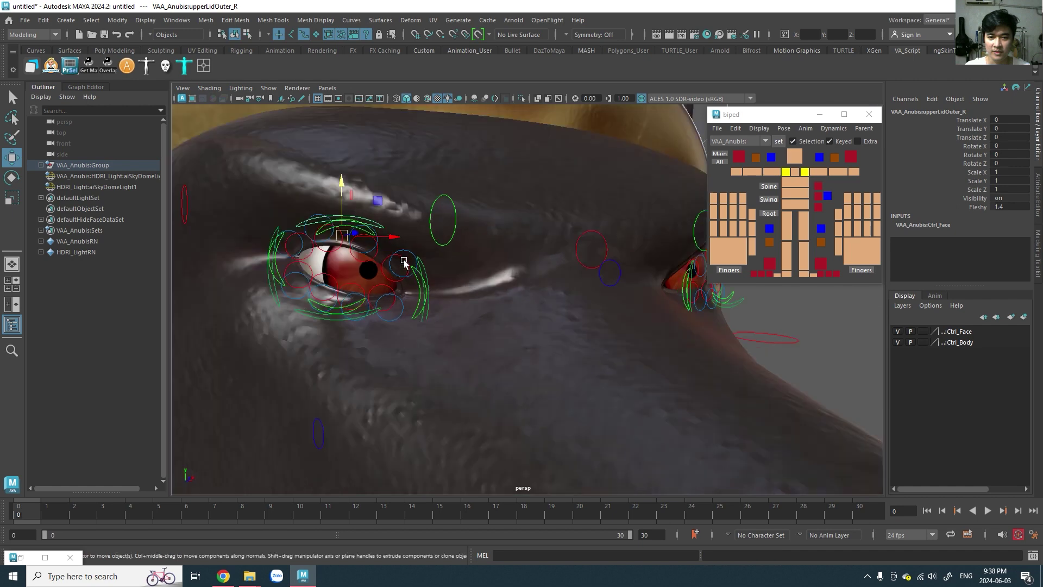
scroll(402, 242, "up", 2)
scroll(391, 247, "up", 2)
scroll(375, 255, "up", 2)
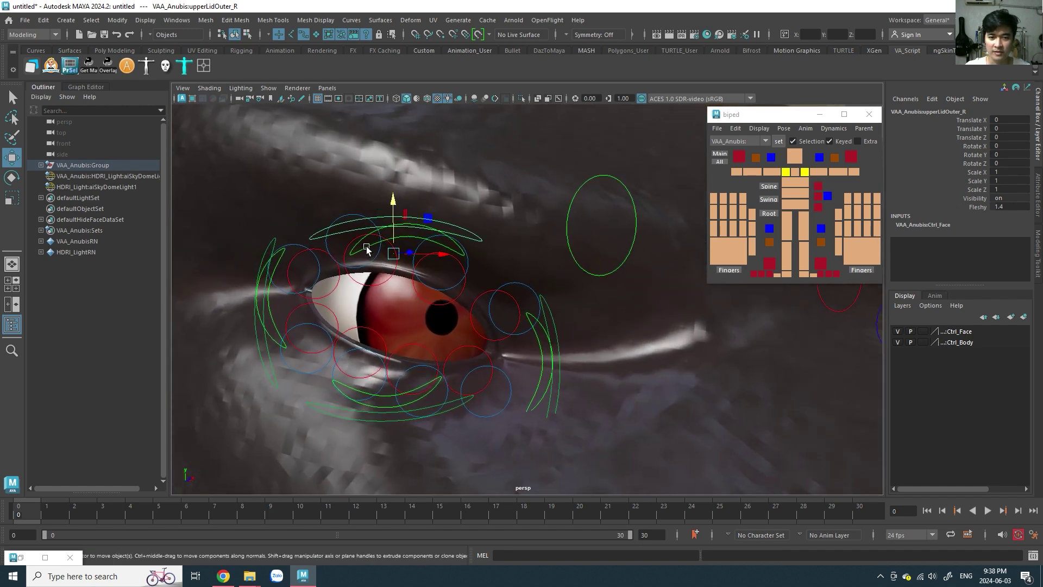
left_click(367, 249)
mouse_move(402, 215)
left_mouse_down()
mouse_move(400, 318)
mouse_move(407, 233)
mouse_move(396, 298)
mouse_move(420, 231)
left_mouse_up()
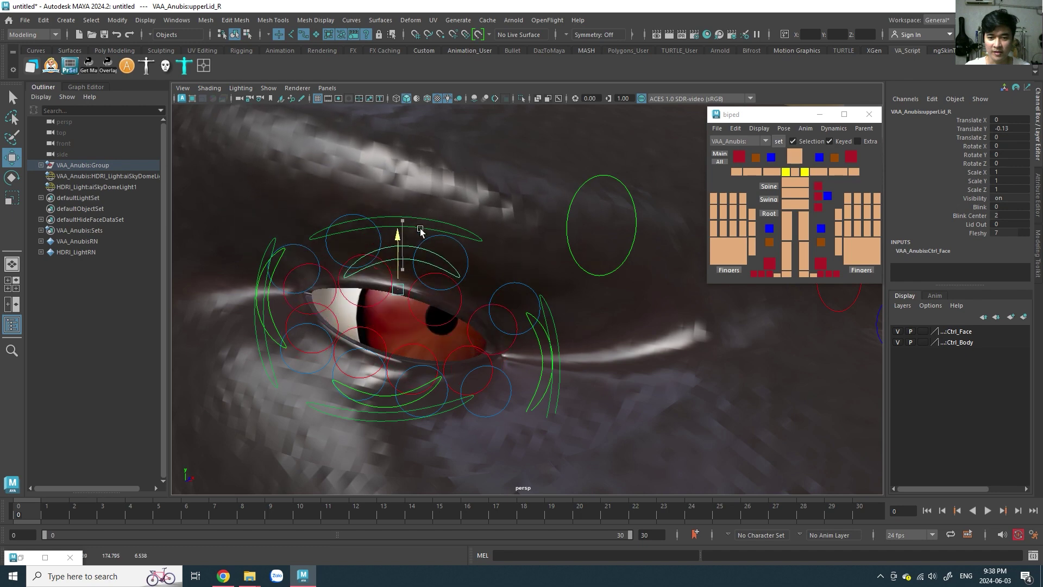
key("ctrl+z")
key("ctrl+z")
key("ctrl+z")
key("ctrl+z")
key("ctrl+z")
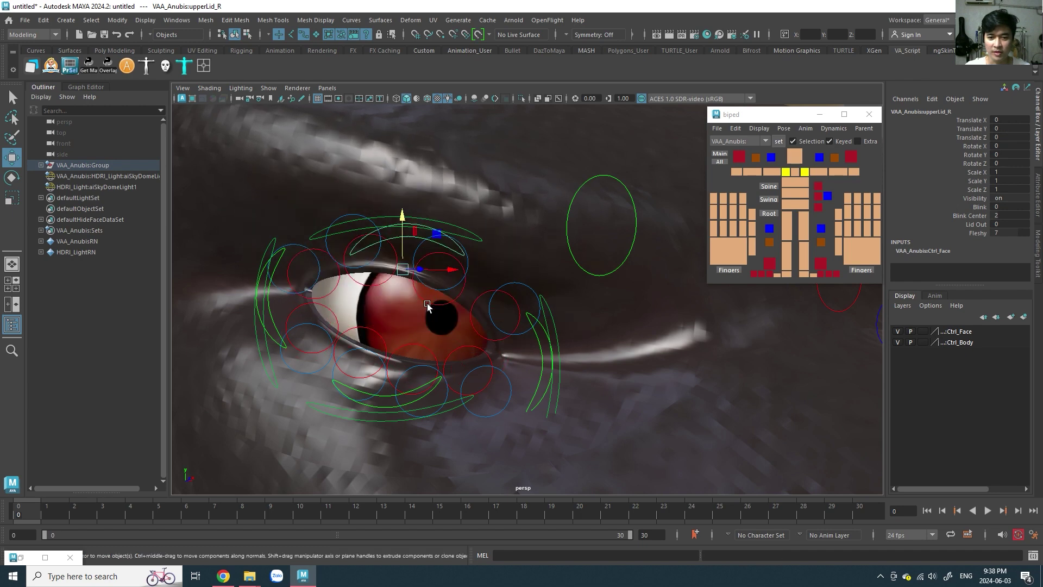
left_click(440, 239)
mouse_move(543, 264)
middle_mouse_down()
mouse_move(548, 250)
mouse_move(537, 310)
mouse_move(505, 298)
mouse_move(541, 261)
mouse_move(538, 309)
mouse_move(537, 293)
middle_mouse_up()
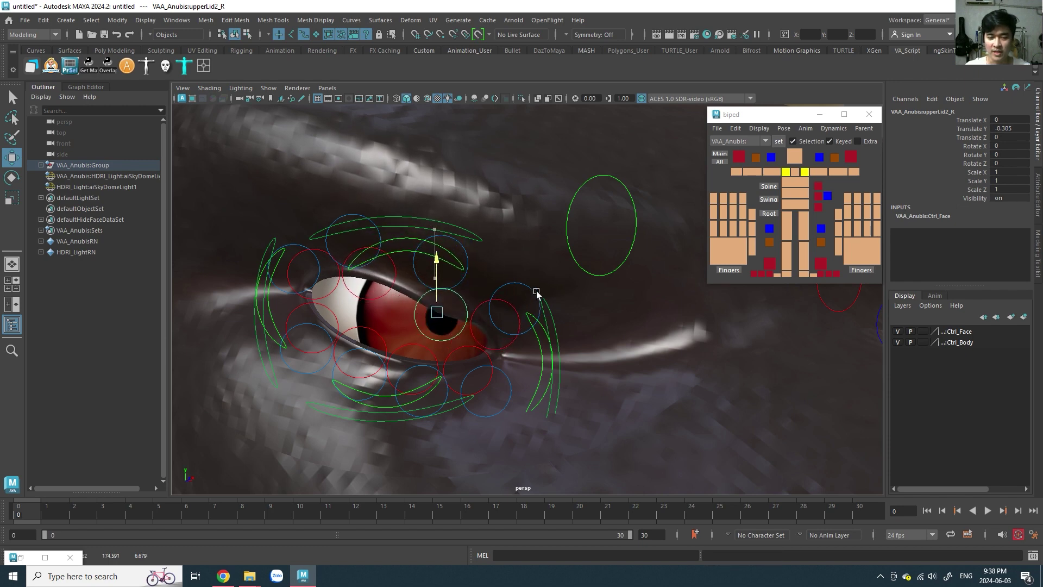
key("ctrl+z")
key("ctrl+z")
key("ctrl+z")
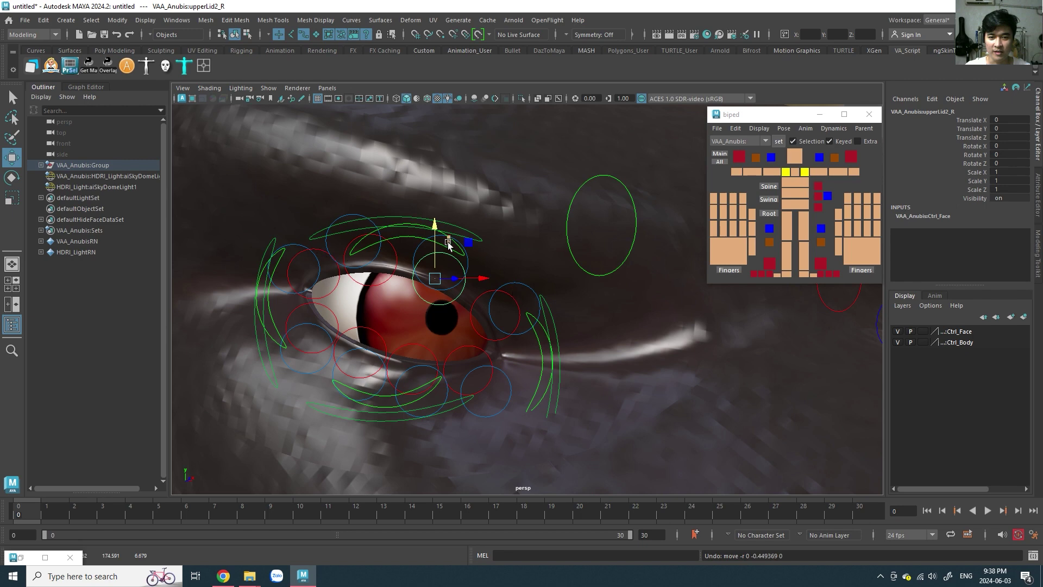
mouse_move(437, 228)
middle_mouse_down()
mouse_move(444, 149)
mouse_move(440, 182)
middle_mouse_up()
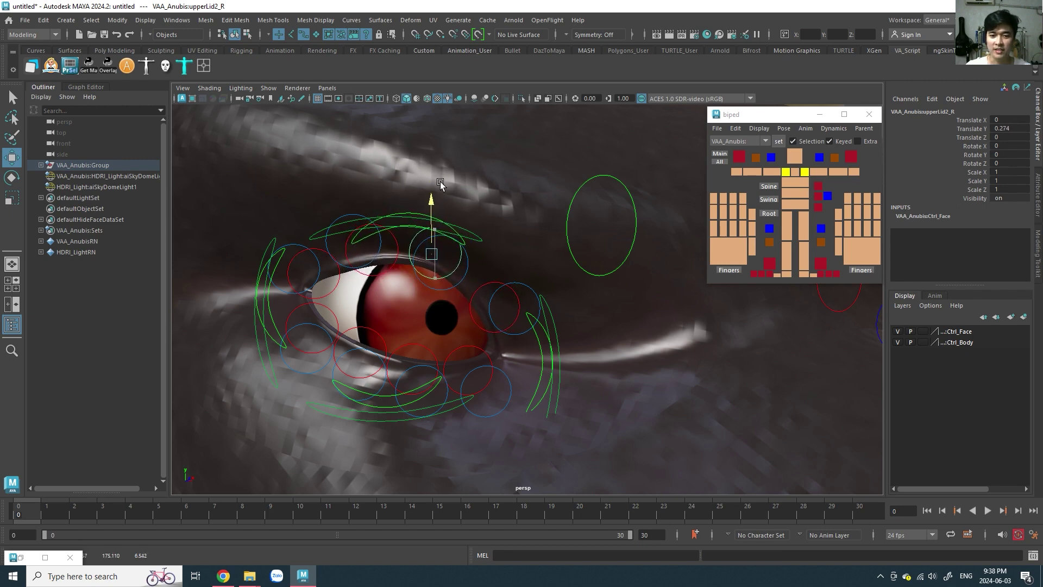
key("ctrl+z")
key("ctrl+z")
key("ctrl+z")
key("ctrl+z")
key("ctrl+z")
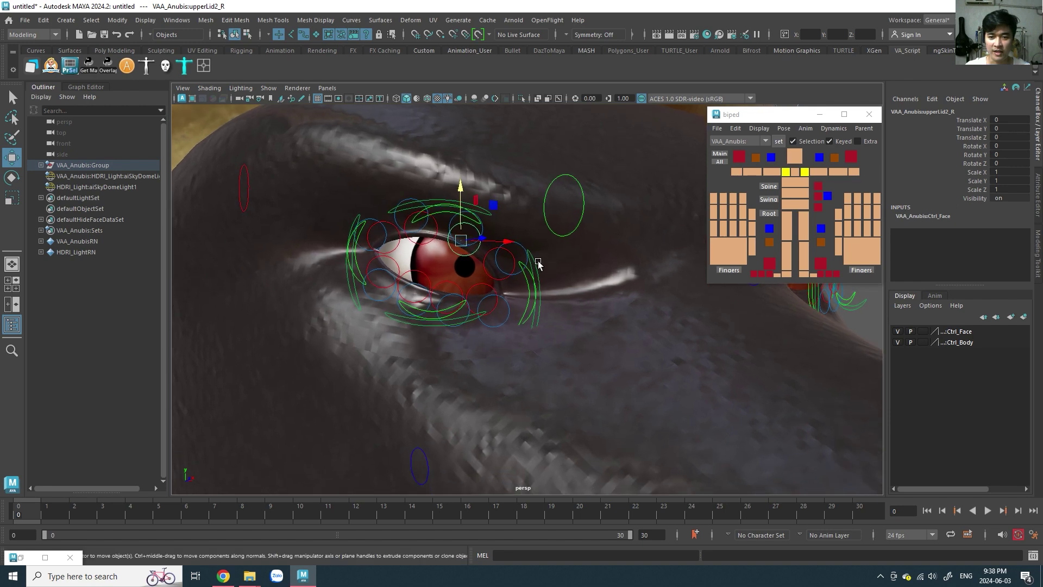
Test-move the innerLidOuter and innerLid controls, undoing both back to 0.
left_click(536, 265)
key("f")
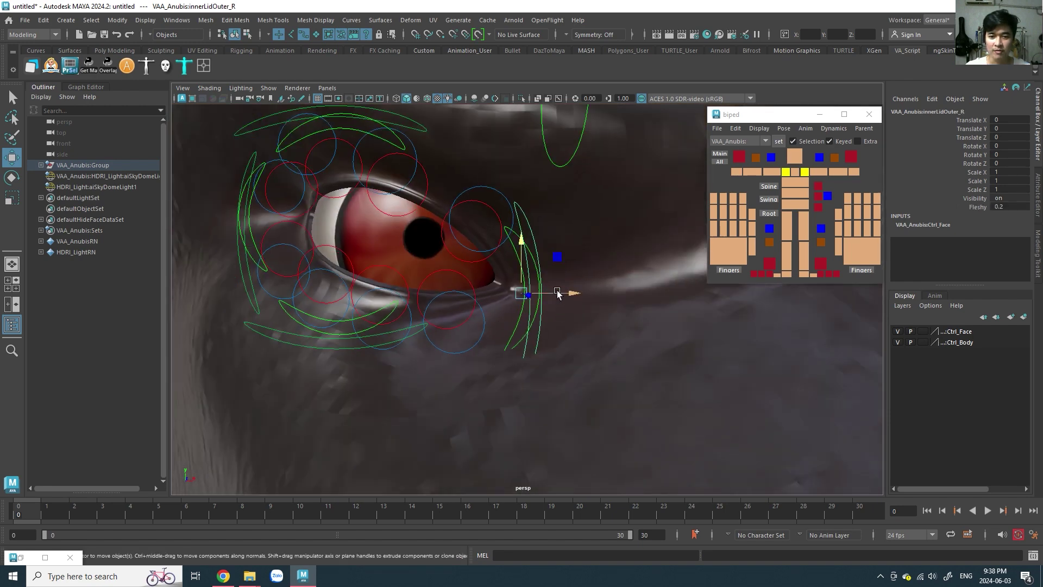
left_click_drag(562, 294, 612, 307)
key("ctrl+z")
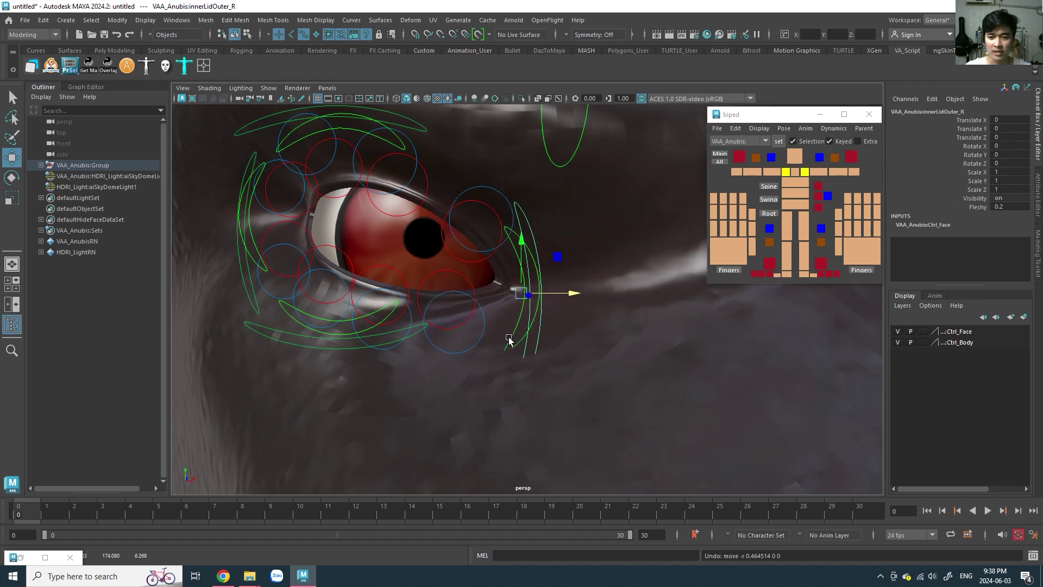
left_click(517, 331)
middle_click_drag(617, 319, 620, 324)
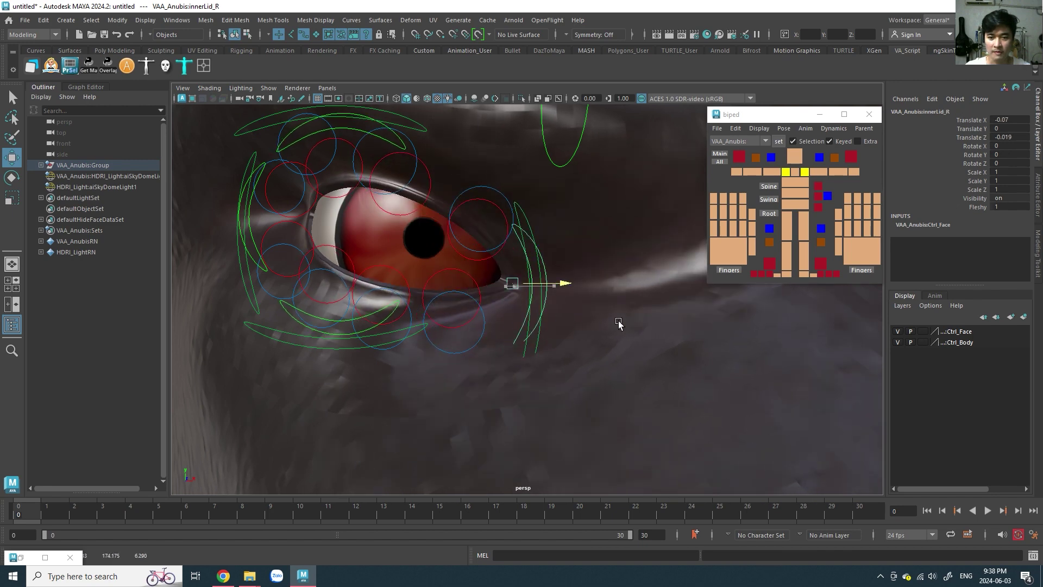
key("ctrl+z")
scroll(571, 310, "down", 3)
left_click_drag(570, 310, 487, 298, "alt")
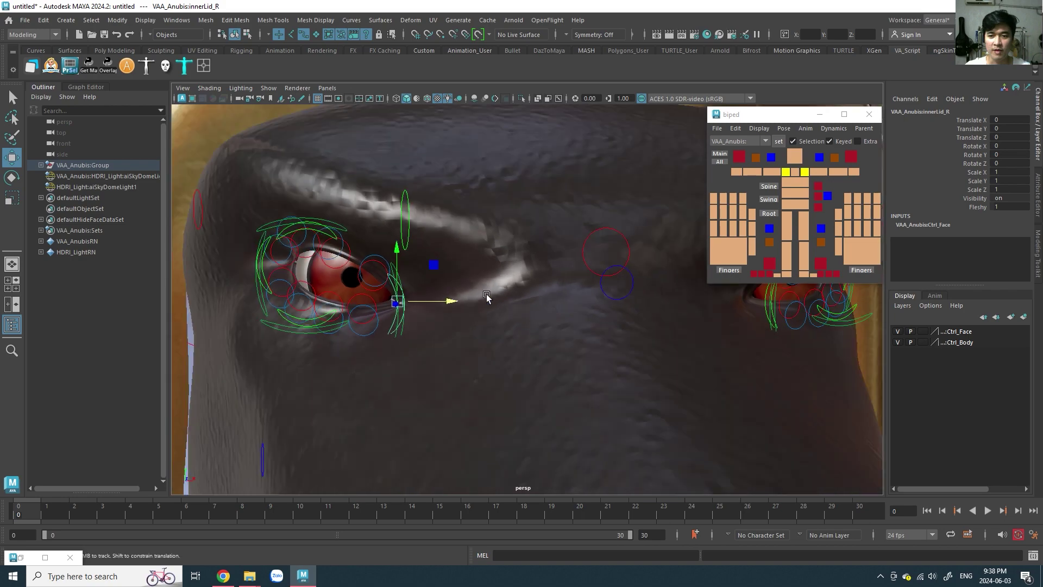
scroll(487, 298, "down", 3)
mouse_move(375, 304)
left_mouse_down("alt")
mouse_move(396, 321)
mouse_move(426, 291)
mouse_move(487, 330)
left_mouse_up("alt")
scroll(397, 321, "up", 2)
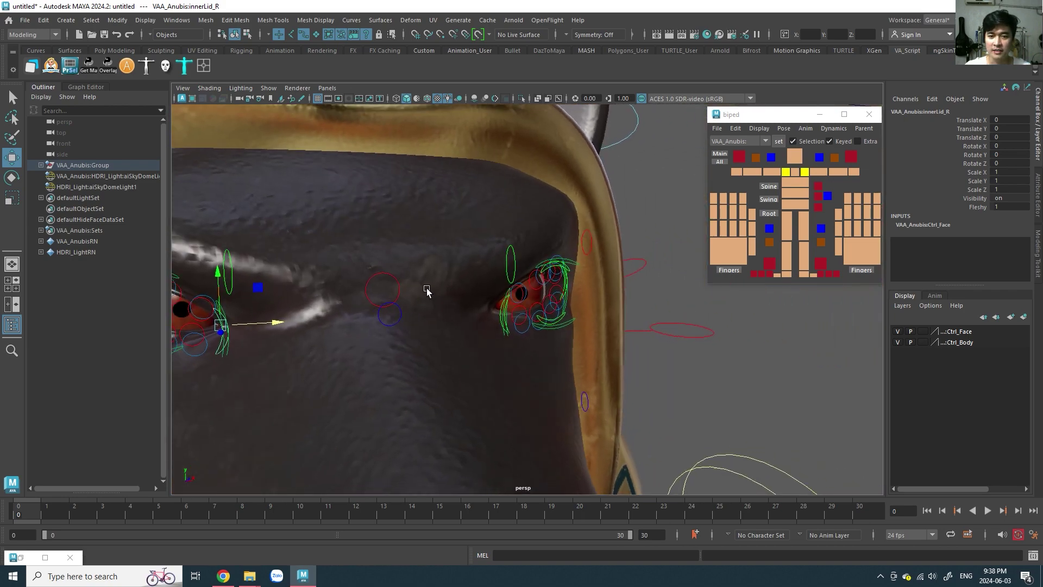
scroll(427, 292, "down", 3)
scroll(427, 292, "down", 3)
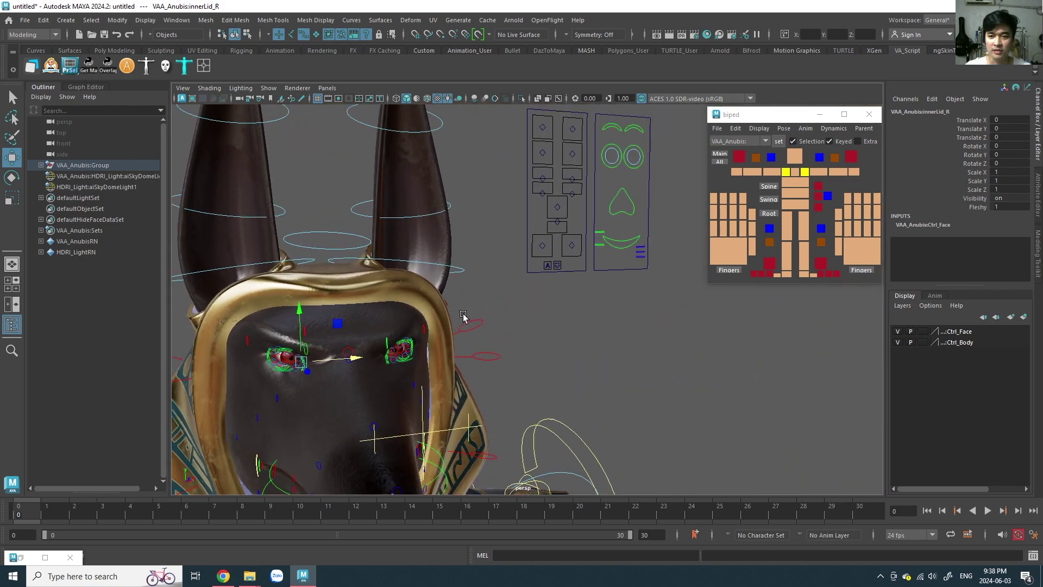
Select the face ctrlBox and both brow controls, then constrain Move to the vertical axis.
mouse_move(500, 293)
left_mouse_down("alt")
mouse_move(498, 309)
mouse_move(568, 322)
left_mouse_up("alt")
left_click_drag(581, 162, 588, 167)
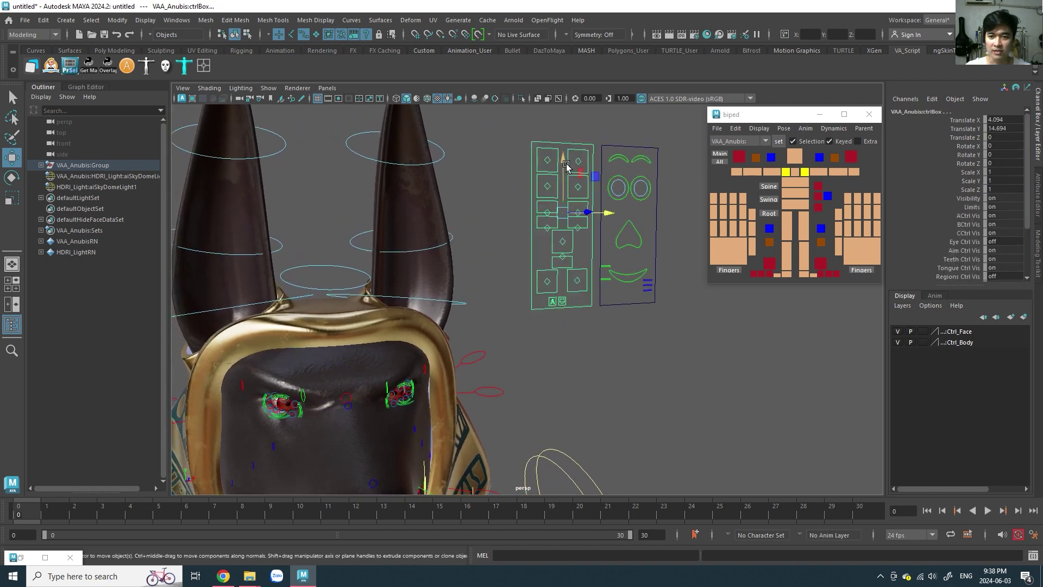
left_click(547, 159)
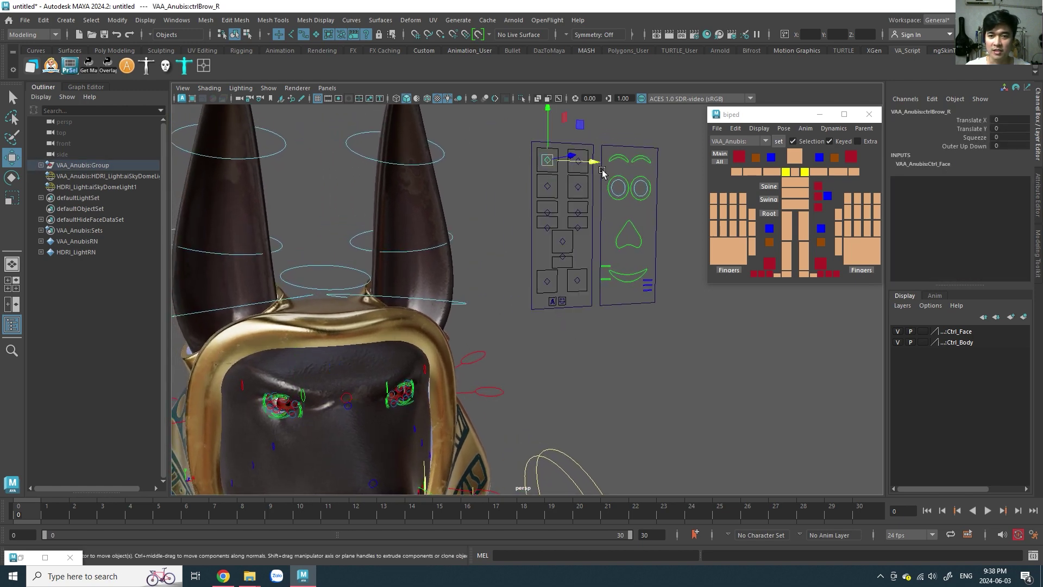
key("q")
left_click(580, 163)
key("w")
left_click(547, 112)
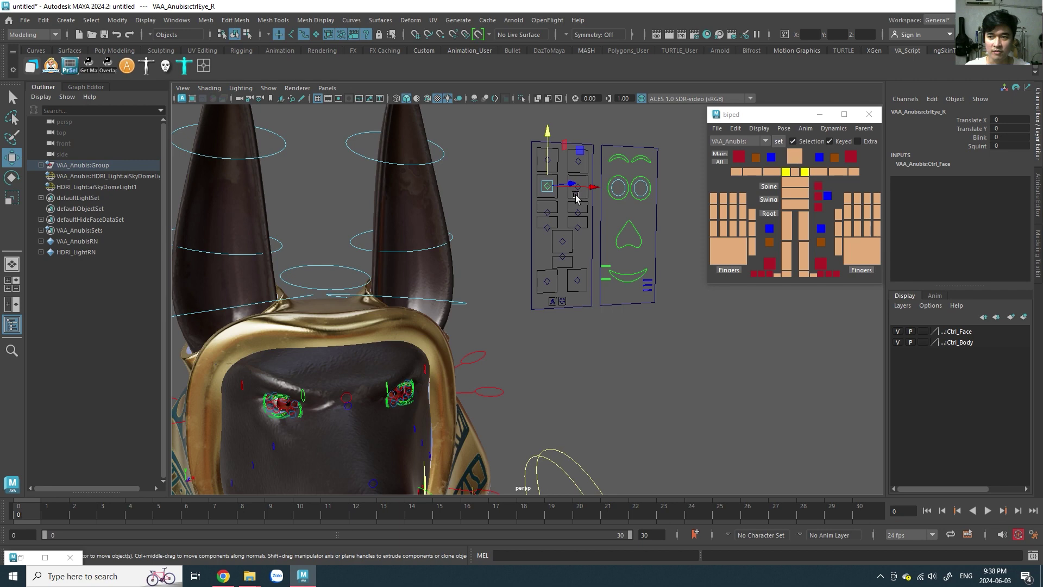
Pull ctrlEye_R down to blink the right eye, then to half-closed.
left_click(548, 187)
left_click_drag(547, 186, 551, 197)
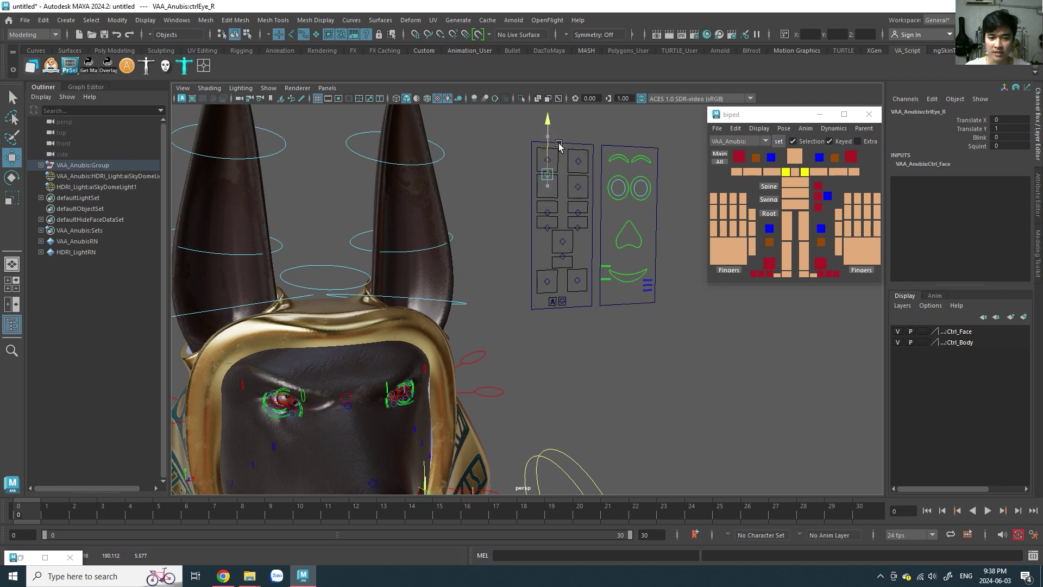
left_click_drag(549, 149, 549, 166)
scroll(414, 360, "up", 6)
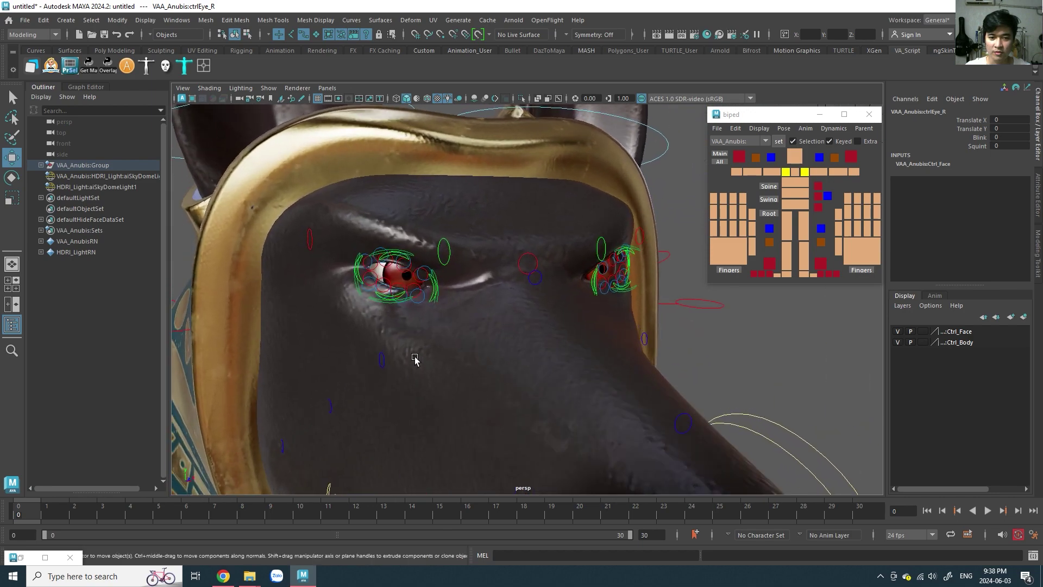
scroll(415, 359, "up", 2)
mouse_move(429, 314)
middle_mouse_down()
mouse_move(440, 332)
mouse_move(441, 295)
middle_mouse_up()
Slide ctrlEye_R sideways to shift the gaze, leaving it reset at 0.
scroll(439, 295, "down", 4)
scroll(516, 277, "down", 3)
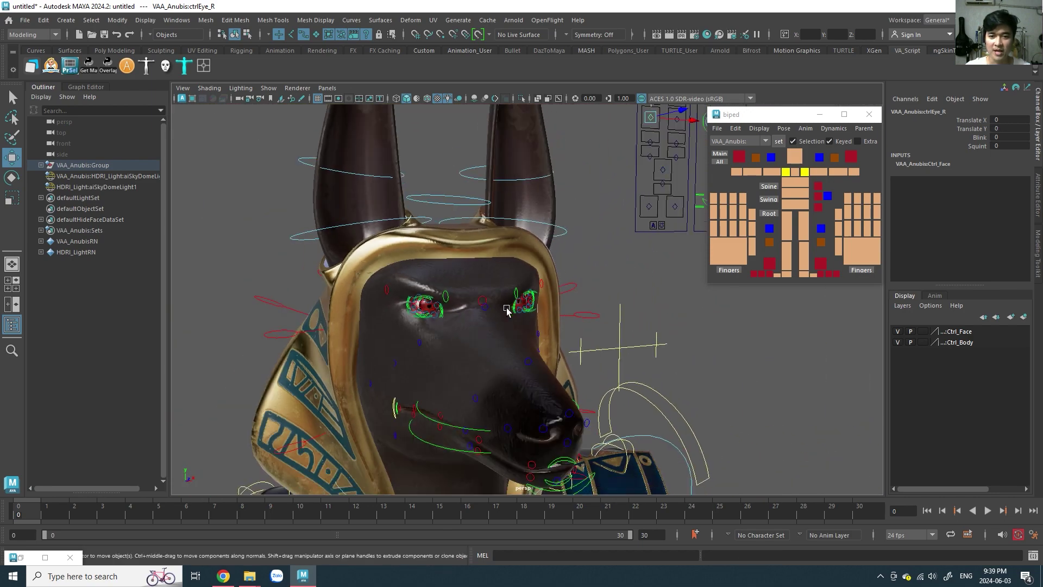
scroll(580, 261, "down", 2)
middle_click_drag(617, 168, 617, 174)
scroll(544, 245, "up", 2)
scroll(489, 283, "up", 3)
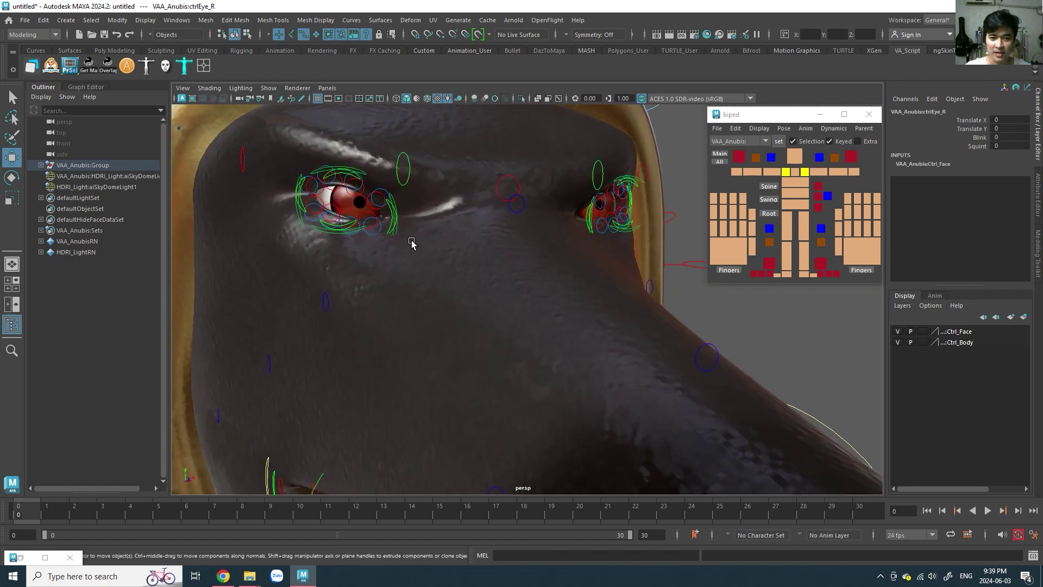
scroll(468, 315, "up", 2)
mouse_move(468, 315)
middle_mouse_down()
mouse_move(443, 291)
mouse_move(487, 324)
mouse_move(494, 291)
mouse_move(496, 319)
middle_mouse_up()
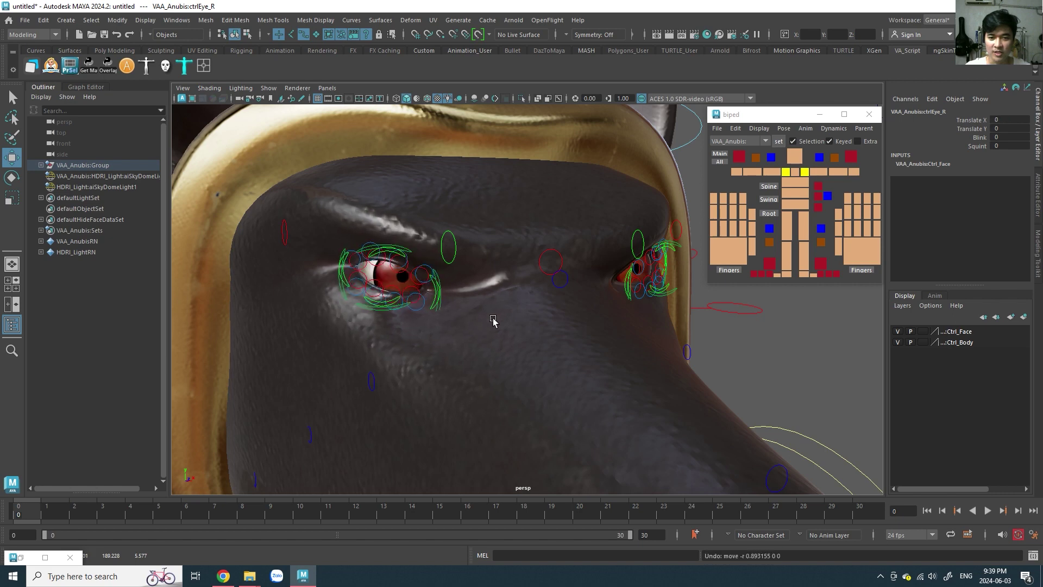
scroll(565, 301, "down", 3)
scroll(565, 300, "down", 3)
middle_click_drag(565, 301, 528, 364, "alt")
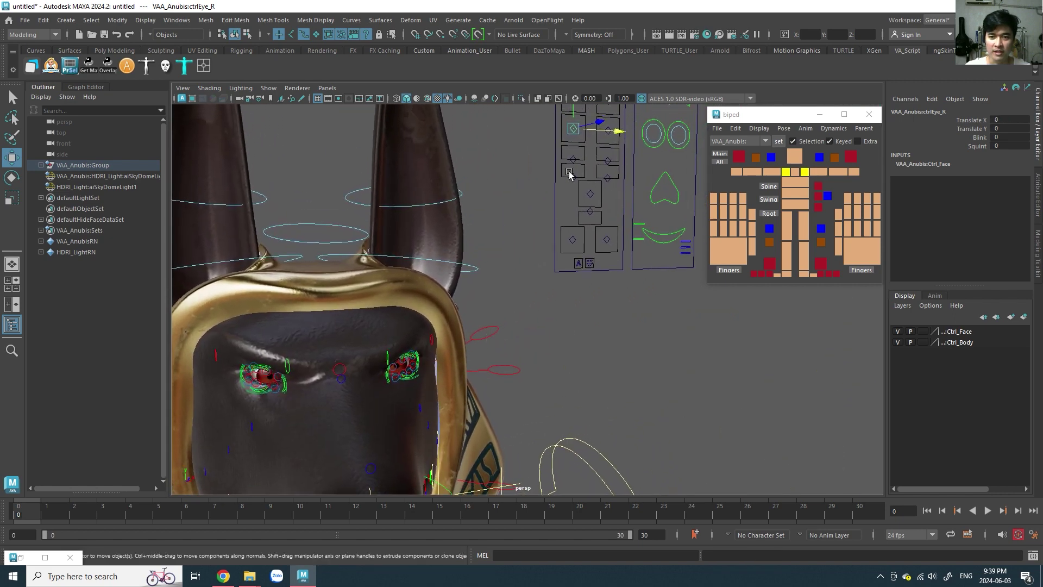
Test-move the left cheek control with undo, then slide the nose control sideways.
left_click_drag(611, 163, 549, 252)
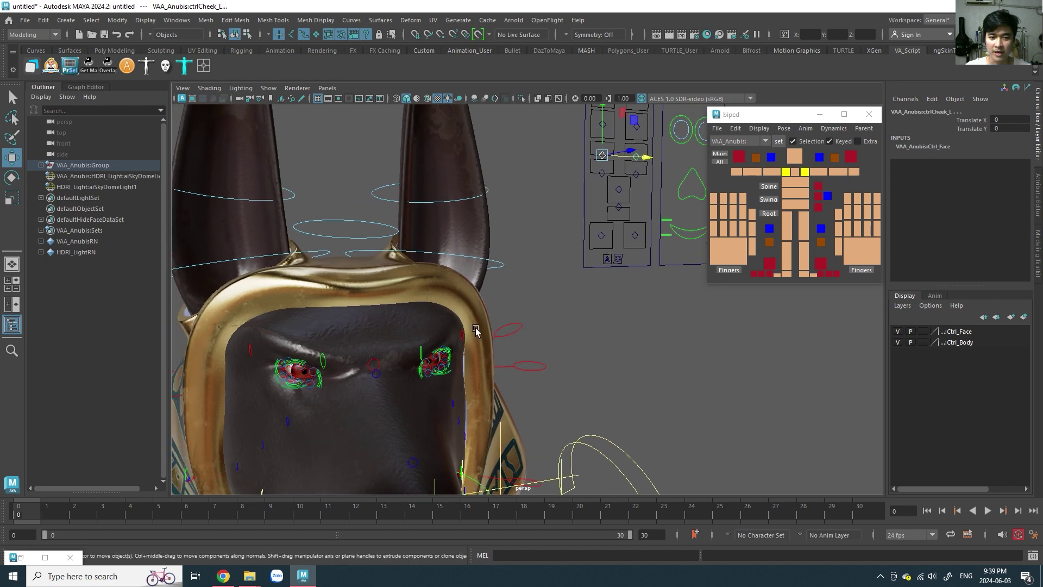
left_click_drag(477, 348, 496, 319, "alt")
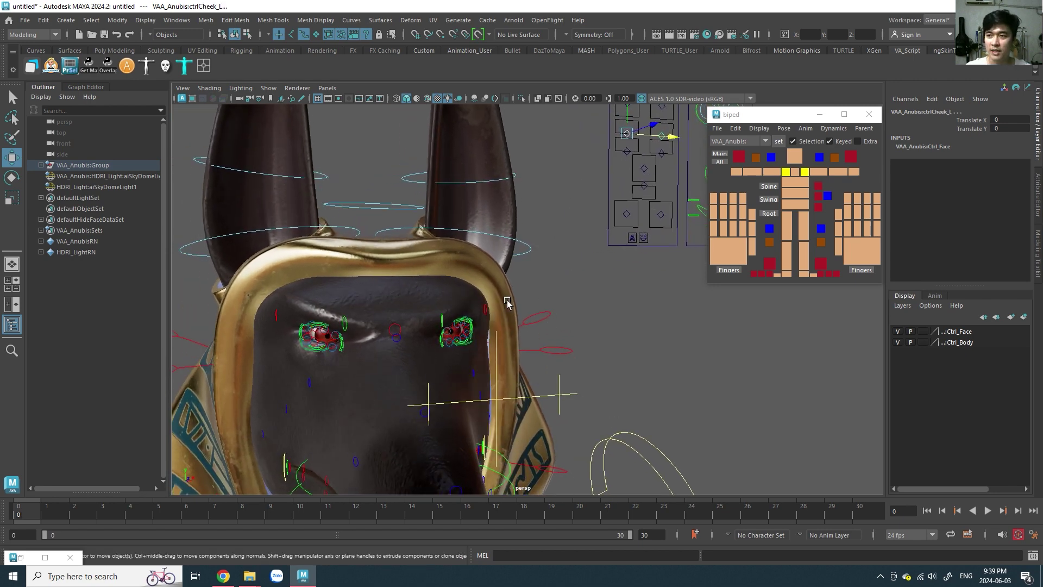
left_click_drag(536, 295, 567, 273, "alt")
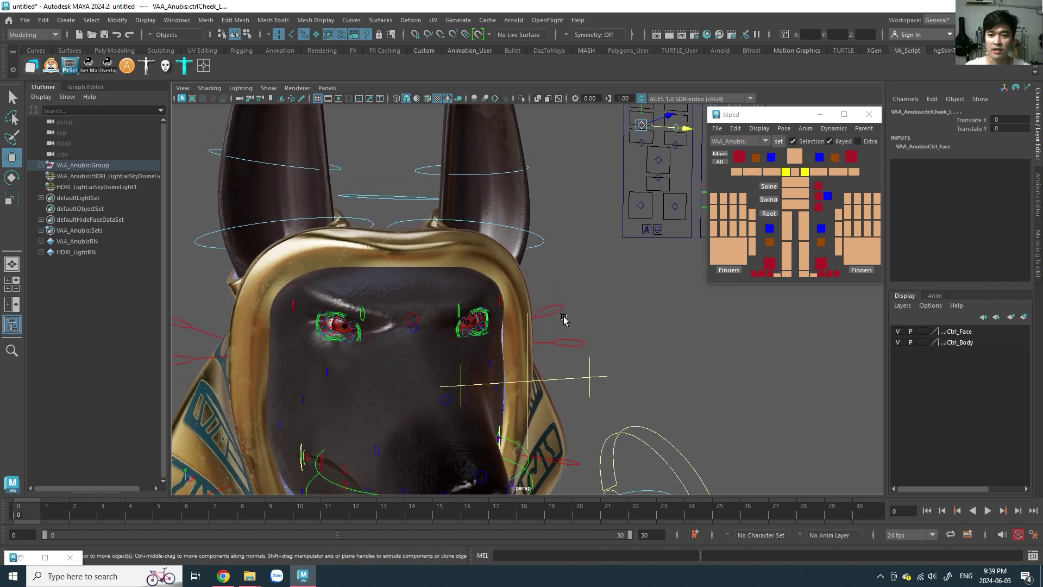
middle_click_drag(567, 273, 579, 329)
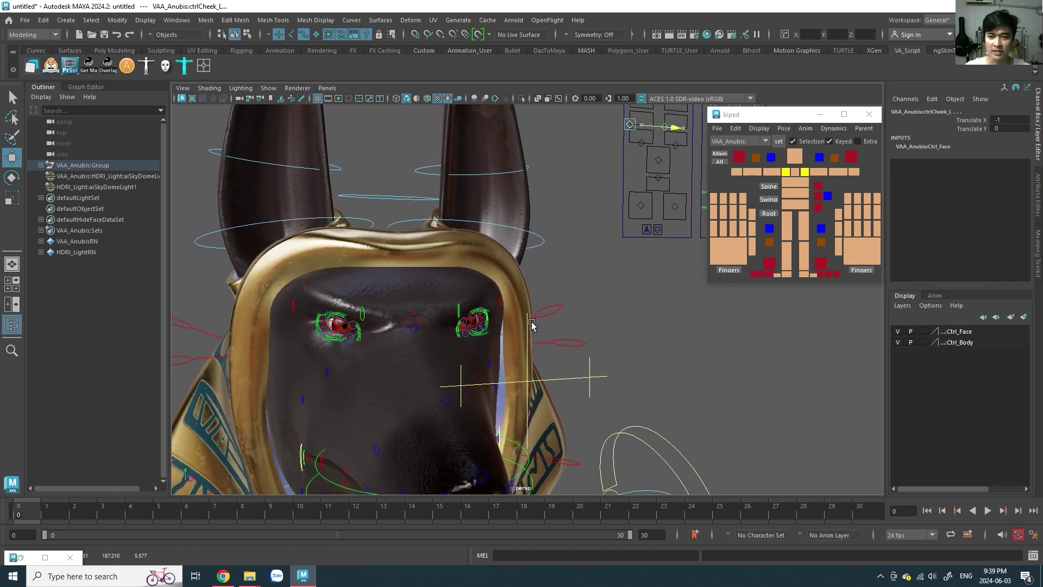
key("ctrl+z")
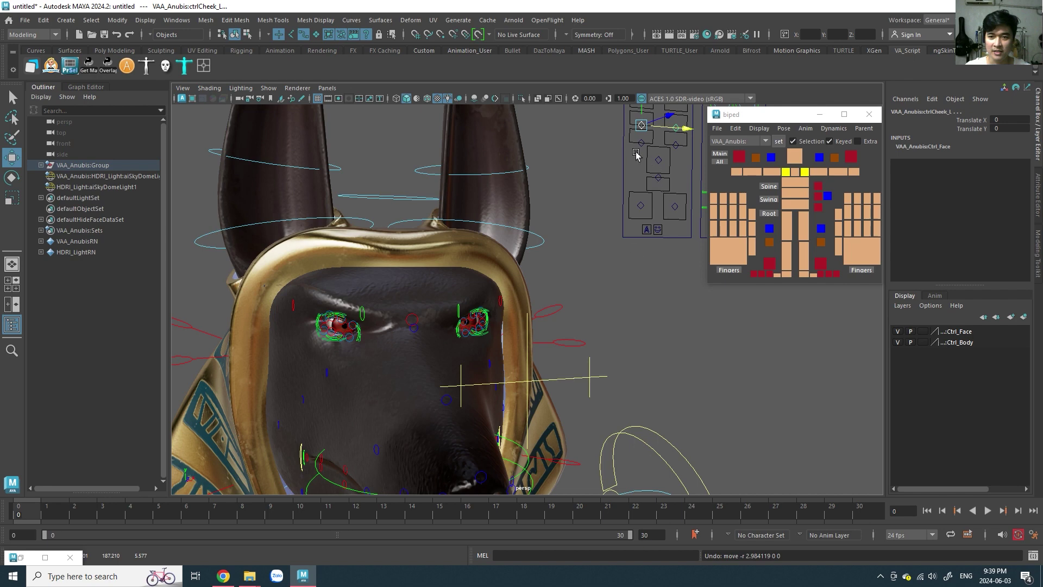
left_click_drag(629, 138, 664, 143)
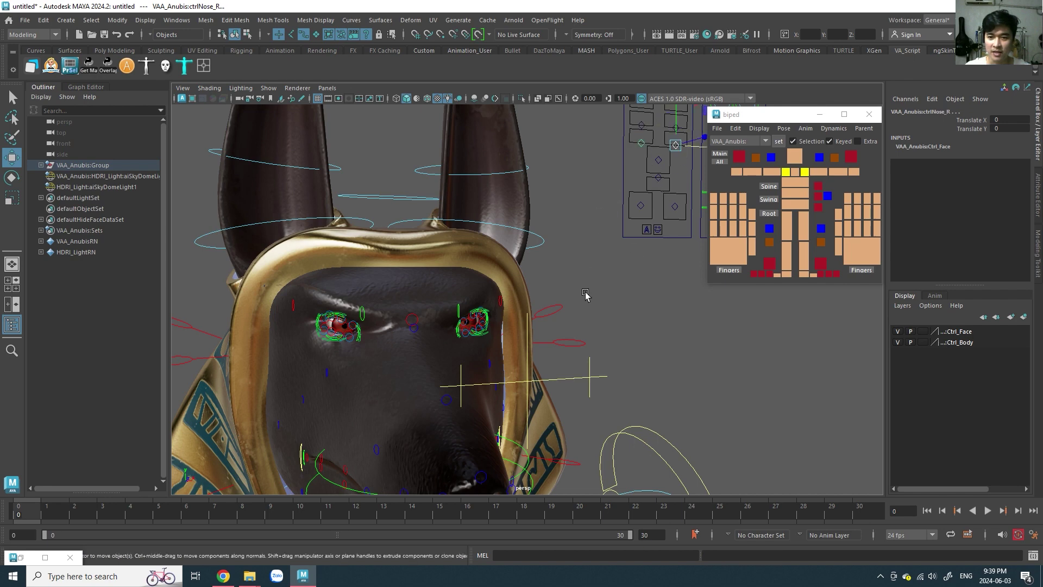
middle_click_drag(585, 294, 596, 258)
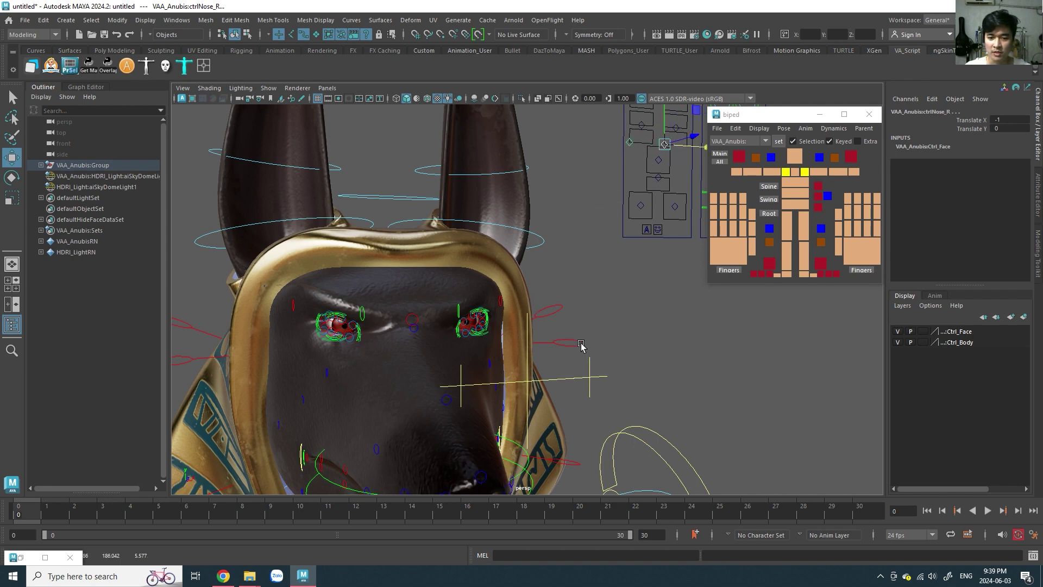
Raise ctrlMouthCorner_R to Smile 0.5, undo it, and select ctrlPhonemes_M.
middle_click_drag(581, 345, 540, 268, "alt")
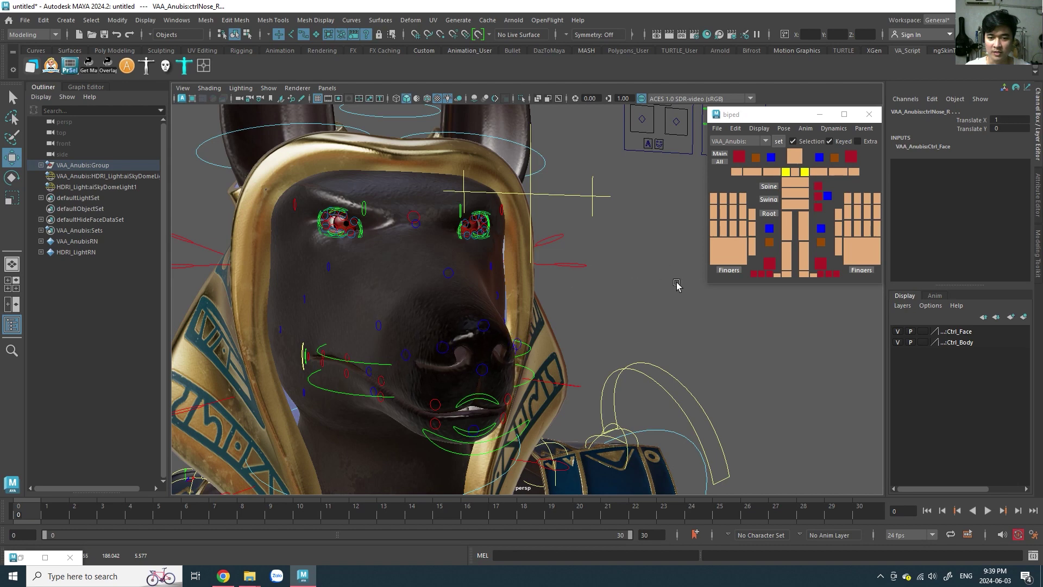
left_click_drag(677, 284, 584, 285, "alt")
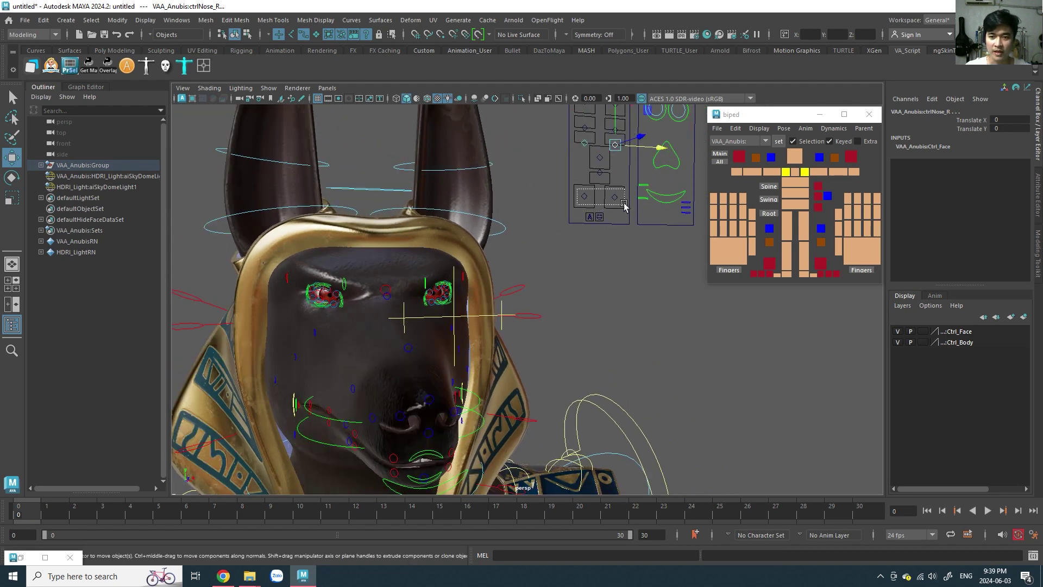
left_click_drag(623, 206, 624, 206)
mouse_move(623, 202)
middle_mouse_down()
mouse_move(613, 171)
mouse_move(640, 145)
middle_mouse_up()
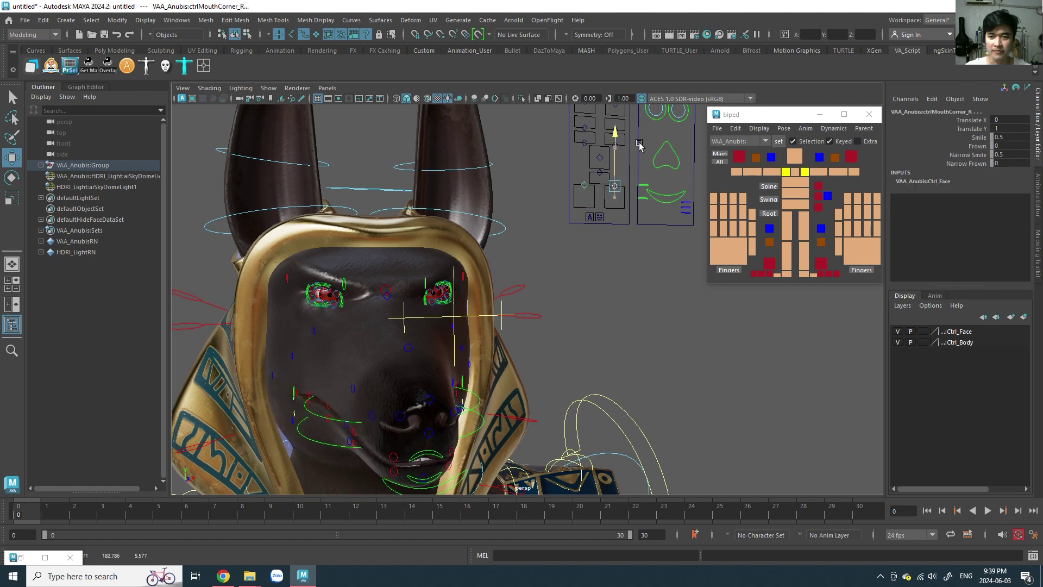
key("ctrl+z")
key("ctrl+z")
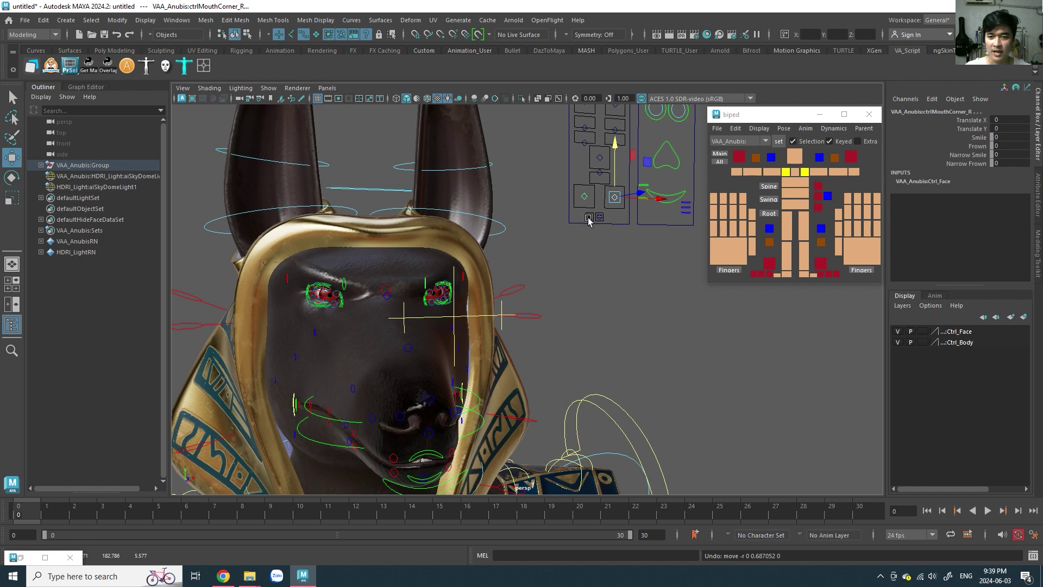
left_click(588, 218)
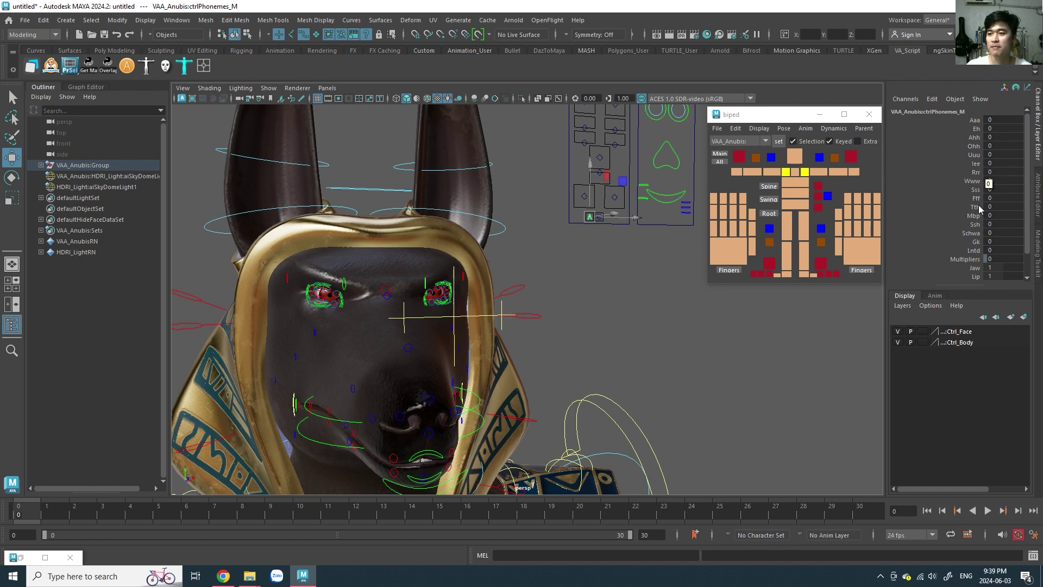
Test the Aaa and Uuu phoneme channels, undoing both back to 0.
left_click(974, 119)
middle_click_drag(543, 258, 560, 256)
mouse_move(560, 255)
left_mouse_down("alt")
mouse_move(561, 220)
mouse_move(552, 226)
mouse_move(589, 224)
left_mouse_up("alt")
key("ctrl+z")
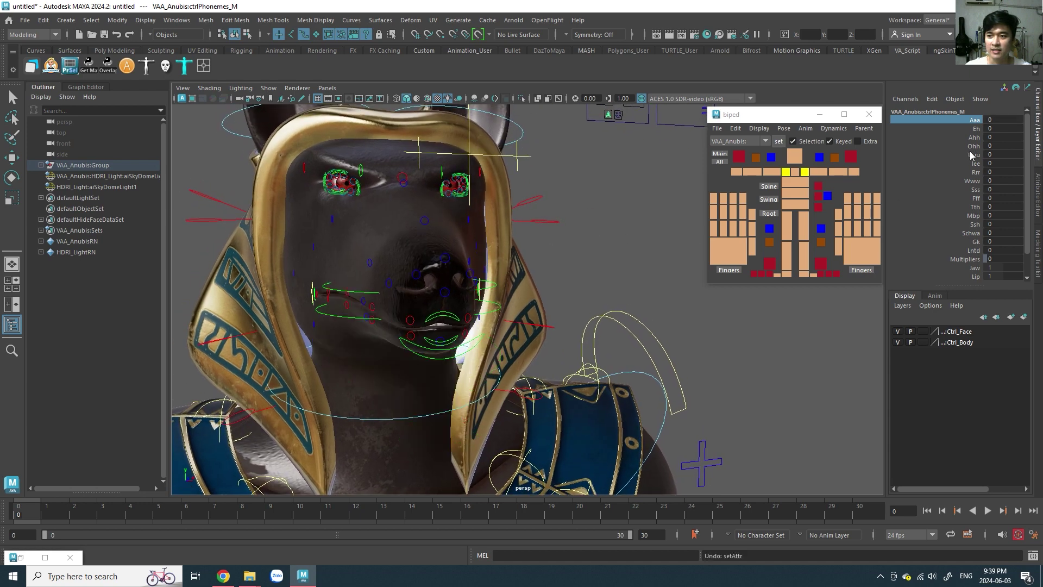
middle_click_drag(576, 288, 630, 283)
key("ctrl+z")
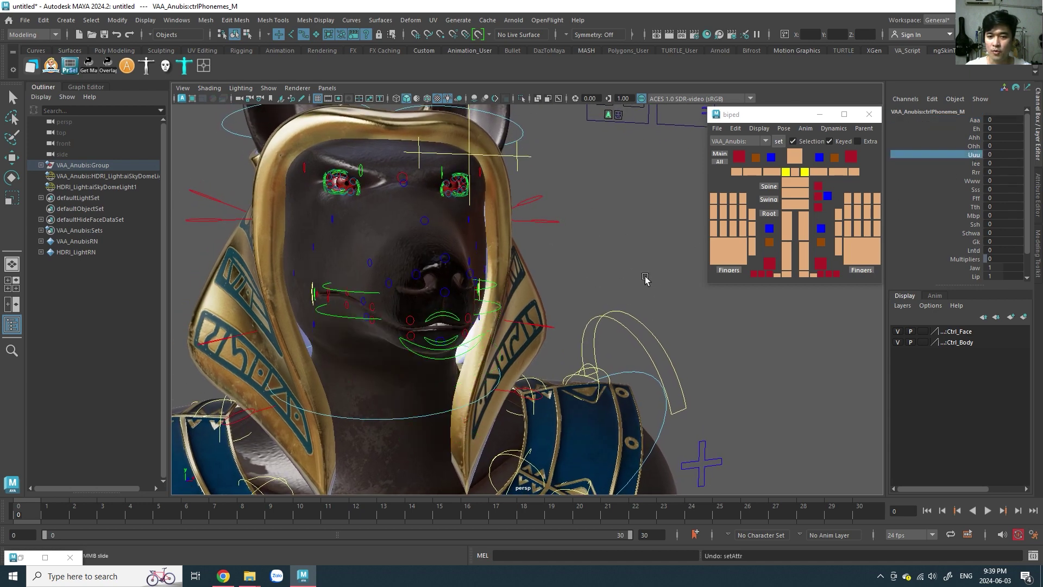
Rotate Jaw_M open to about 24 degrees (Rotate Z 23.937), exposing tongue and teeth.
mouse_move(543, 275)
left_mouse_down("alt")
mouse_move(536, 296)
mouse_move(542, 284)
mouse_move(519, 278)
left_mouse_up("alt")
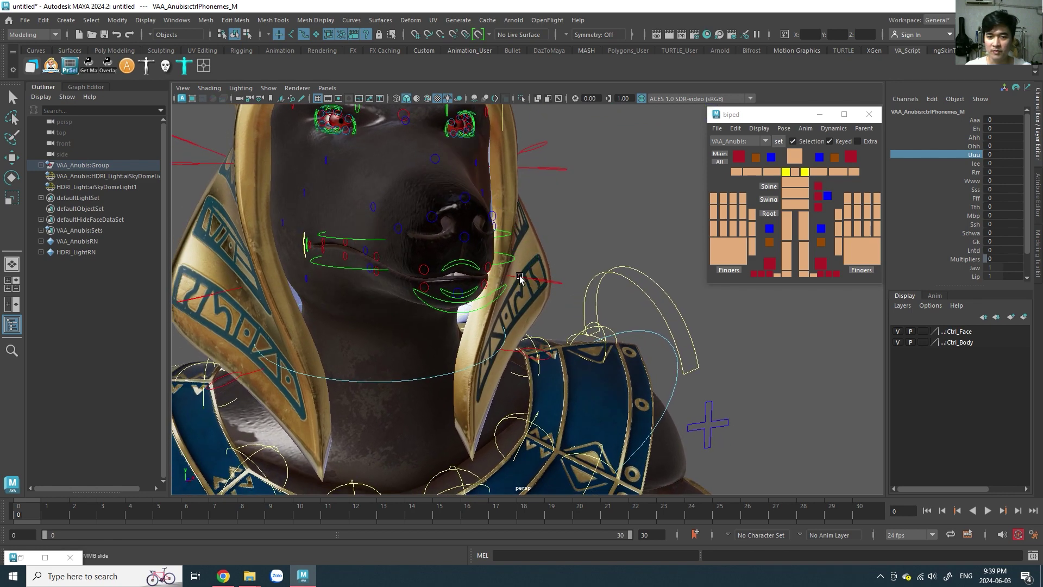
left_click(493, 289)
key("e")
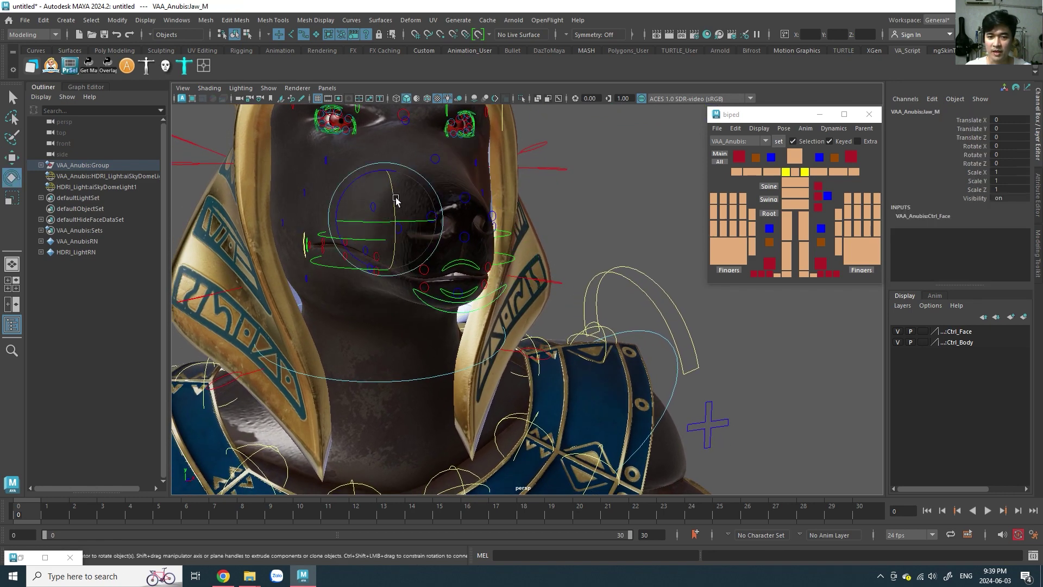
mouse_move(395, 198)
left_mouse_down()
mouse_move(426, 315)
mouse_move(545, 354)
mouse_move(517, 305)
mouse_move(520, 324)
left_mouse_up()
Nudge the lowerLip_M control slightly upward.
left_click(547, 340)
key("w")
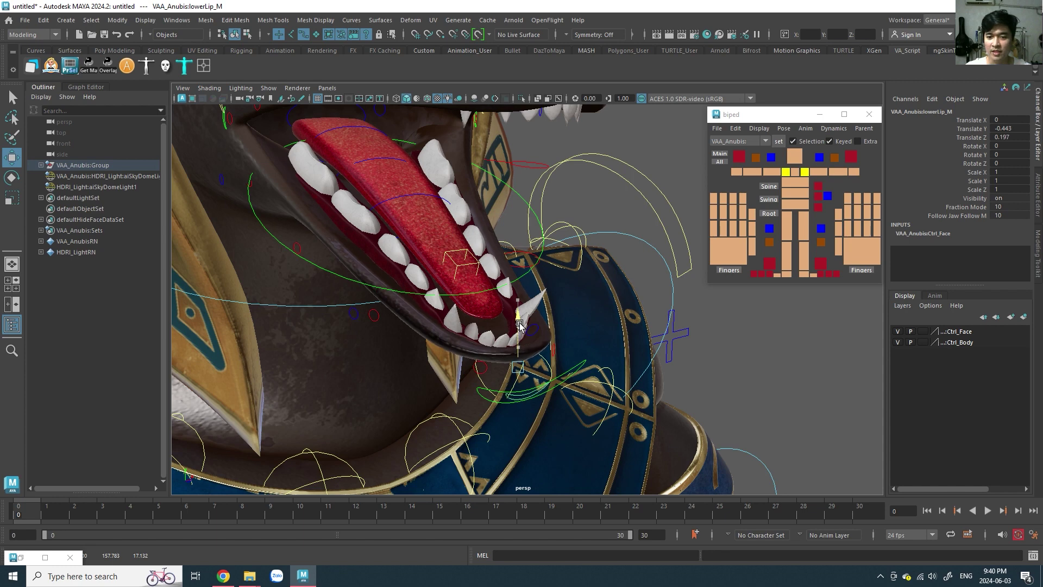
left_click_drag(520, 325, 601, 303)
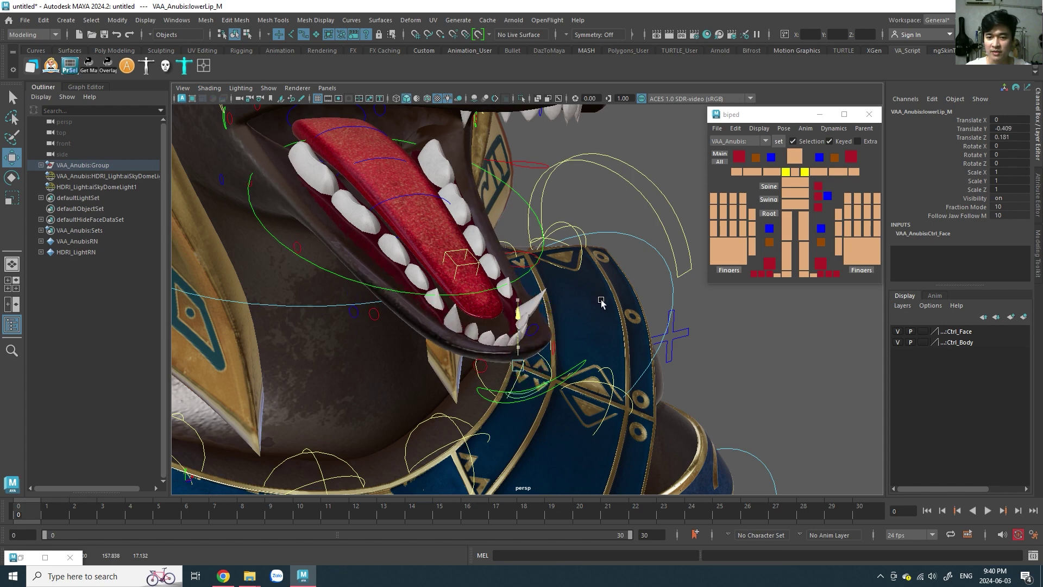
left_click_drag(512, 260, 485, 305, "alt")
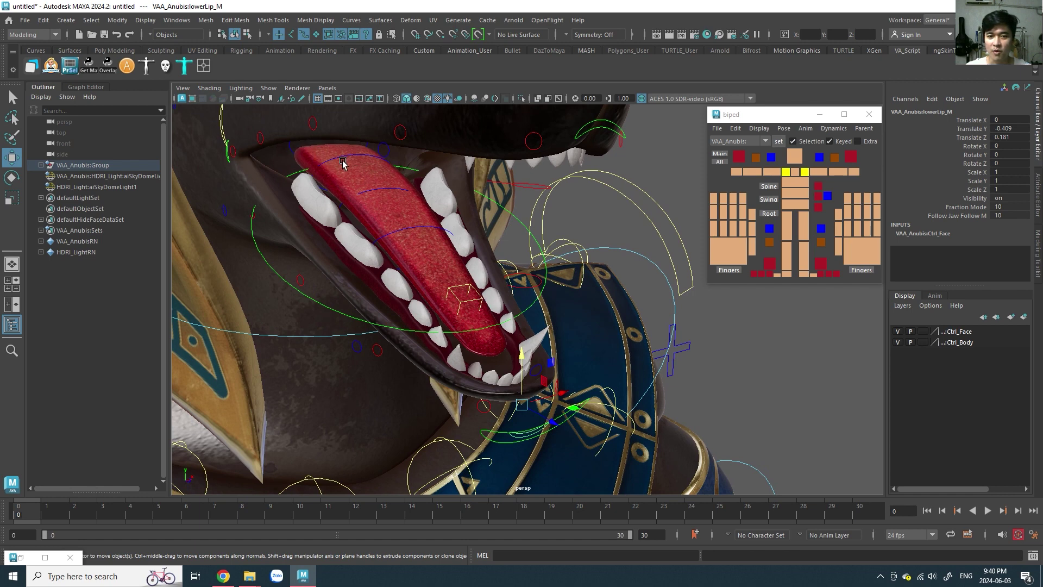
Curl and twist Tongue3_M and rotate the right lower-lip joint, undoing the tongue moves.
left_click(408, 231)
key("e")
left_click_drag(440, 227, 432, 220)
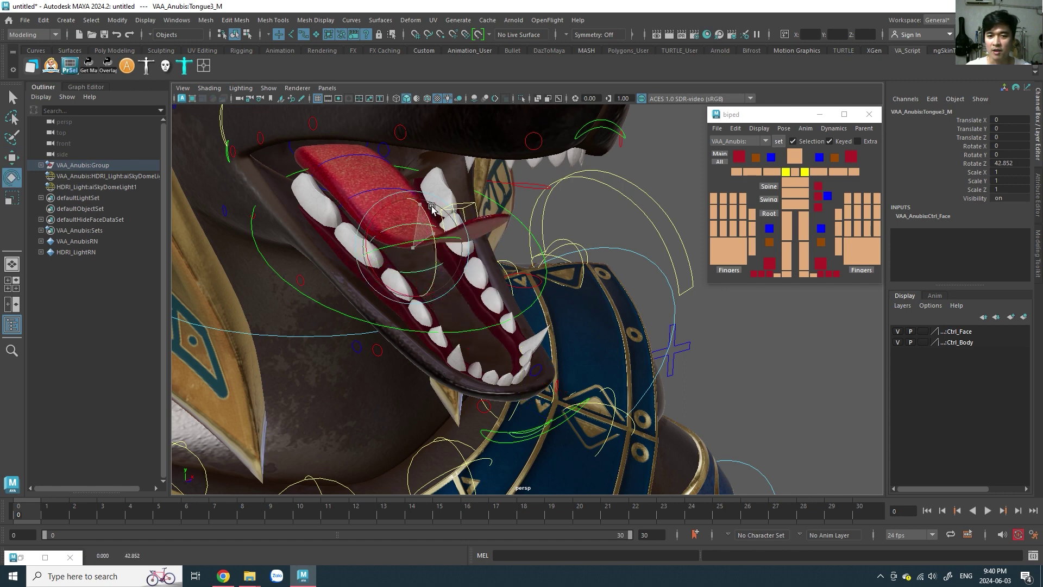
left_click(605, 314)
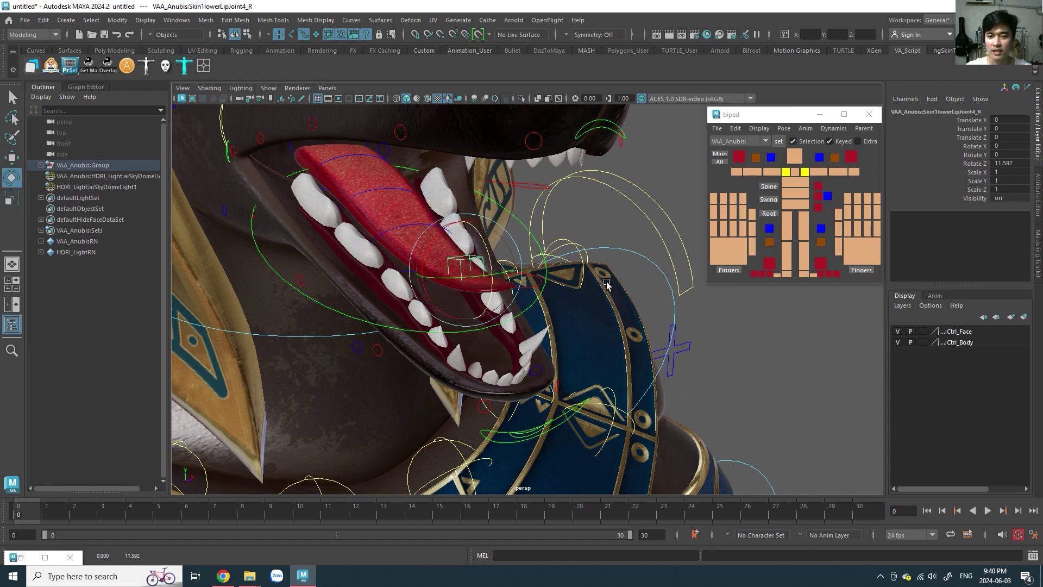
mouse_move(604, 289)
left_mouse_down()
mouse_move(585, 219)
mouse_move(597, 261)
left_mouse_up()
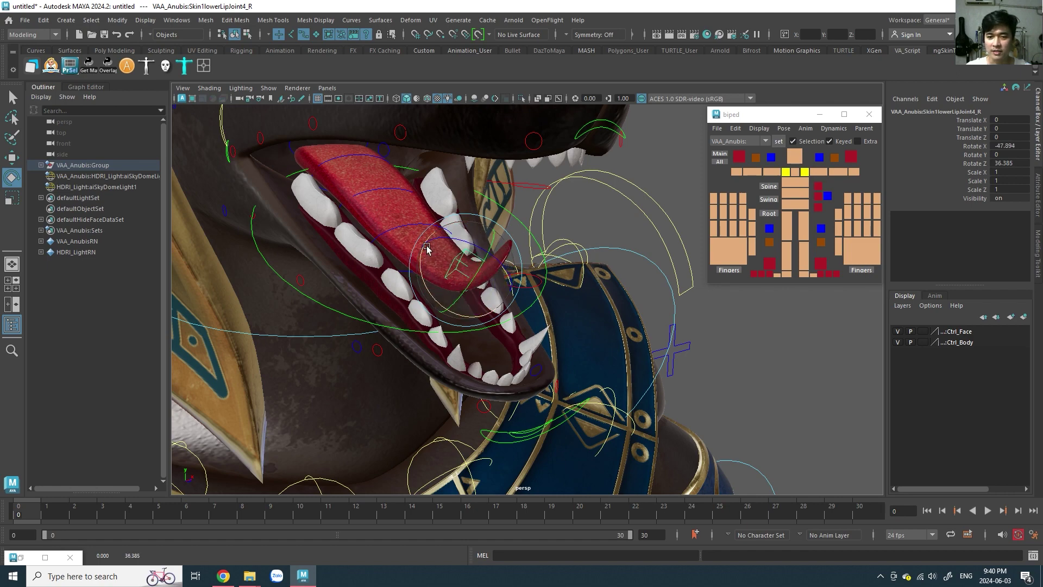
left_click(381, 232)
mouse_move(381, 232)
left_mouse_down()
mouse_move(421, 272)
mouse_move(483, 275)
mouse_move(474, 294)
mouse_move(576, 267)
left_mouse_up()
key("ctrl+z")
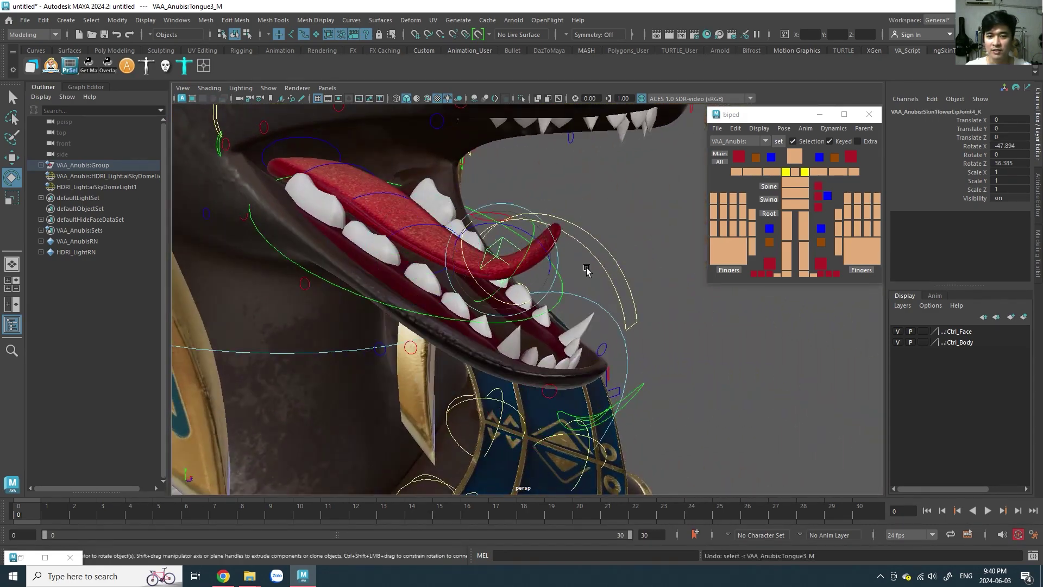
key("ctrl+z")
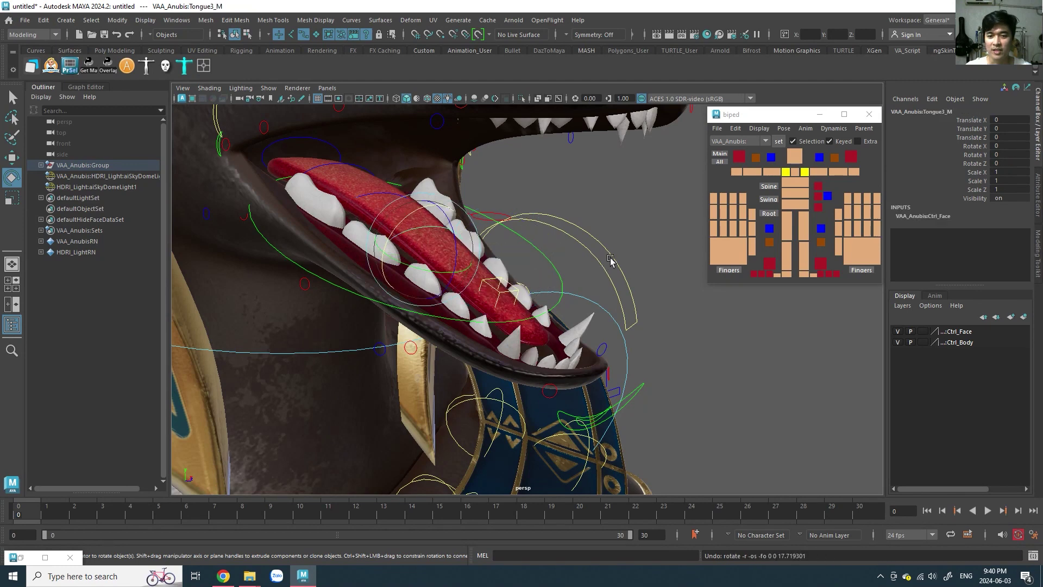
Undo the remaining lip and tongue changes, returning the lower lip to rest.
left_click_drag(611, 260, 607, 273, "alt")
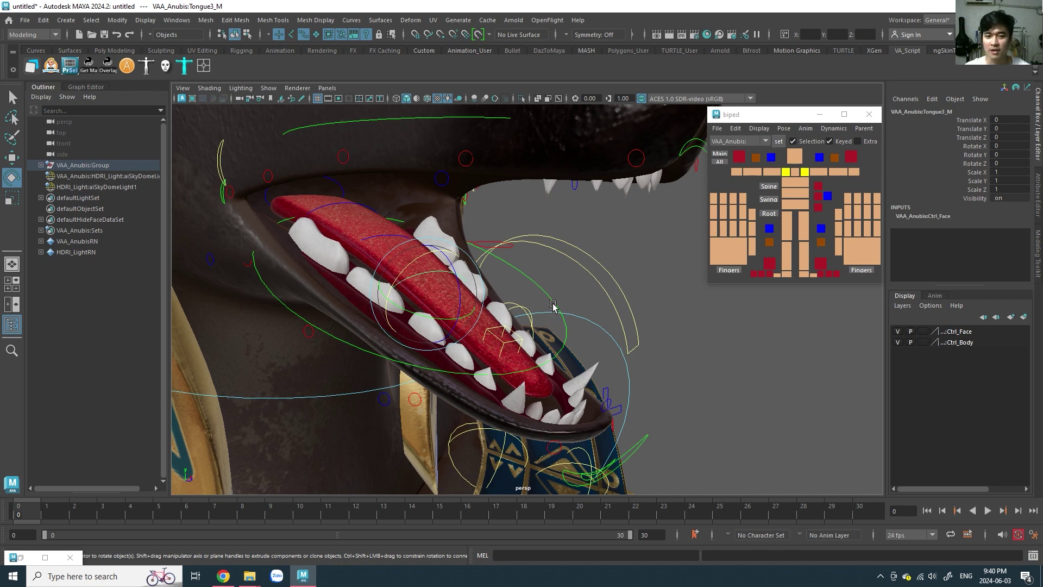
mouse_move(553, 304)
left_mouse_down("alt")
mouse_move(554, 291)
mouse_move(578, 318)
left_mouse_up("alt")
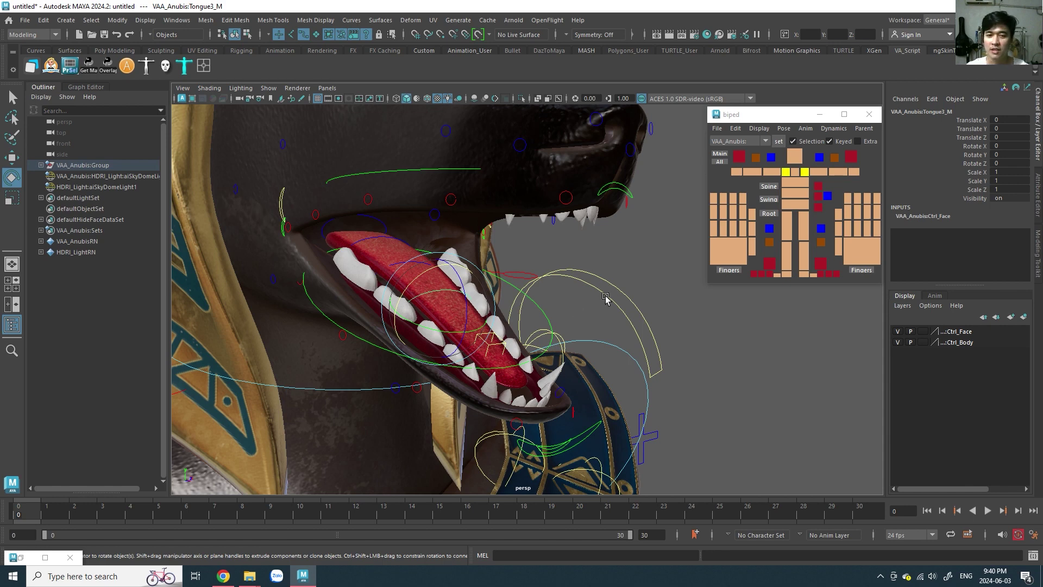
key("ctrl+z")
key("ctrl+z")
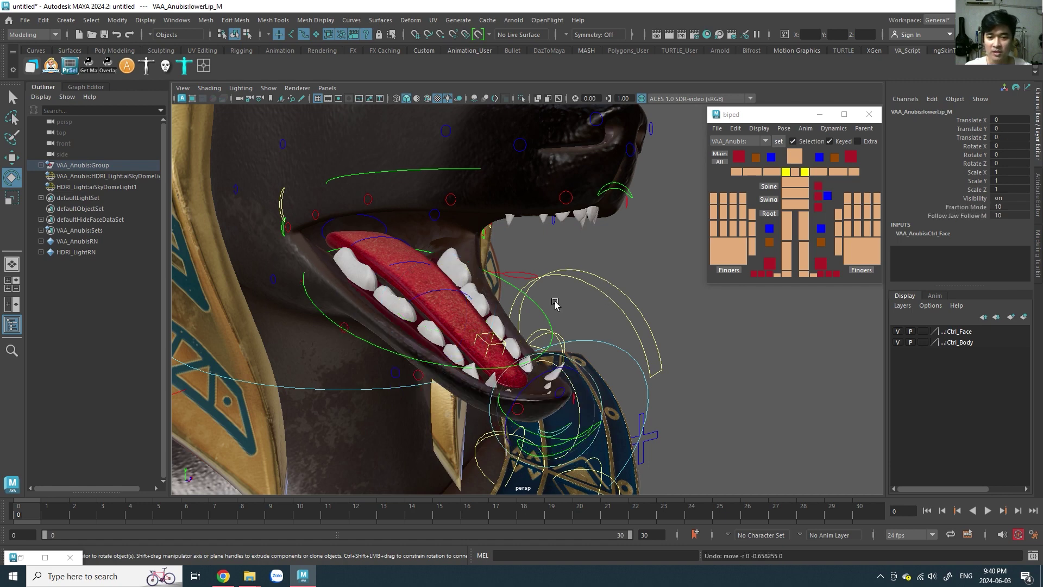
key("ctrl+z")
key("ctrl+z")
Test-raise upperLip_R, then undo it back to 0.
left_click(440, 247)
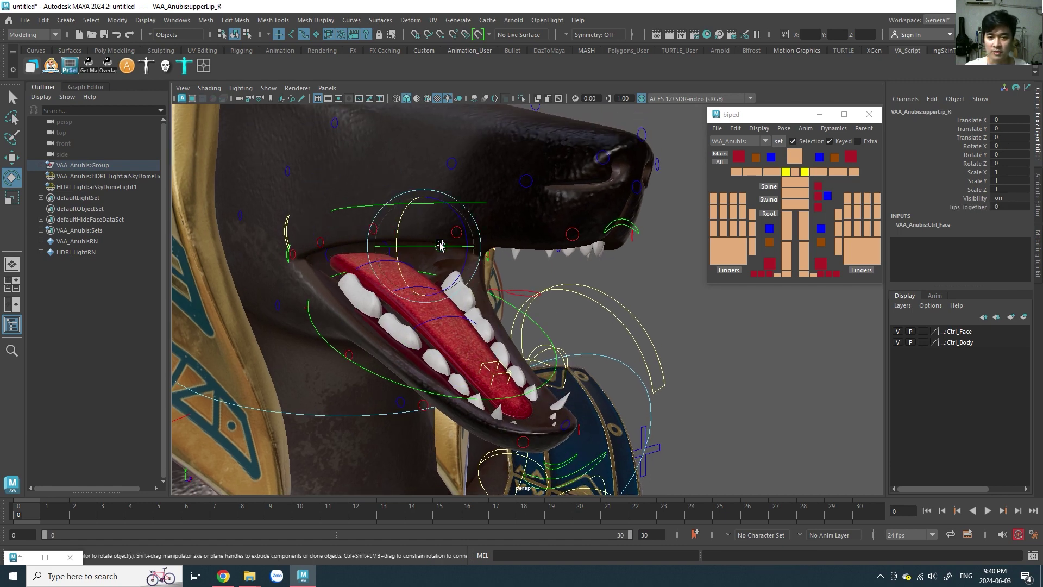
key("w")
mouse_move(427, 204)
left_mouse_down()
mouse_move(419, 168)
mouse_move(436, 163)
left_mouse_up()
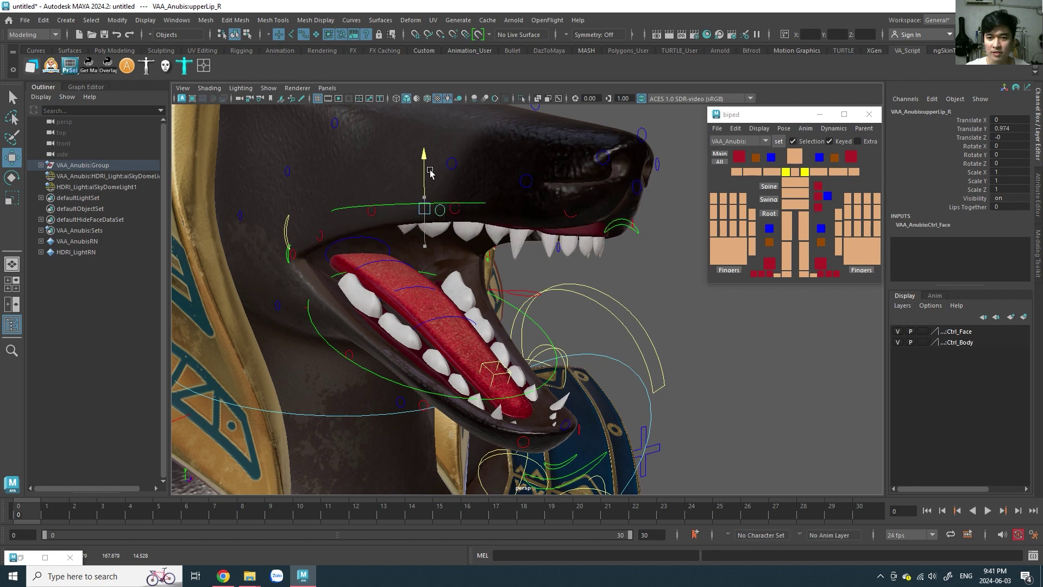
key("ctrl+z")
Lift upperLipD_R into a snarl at Translate Y 4.789, then undo it.
scroll(432, 307, "down", 3)
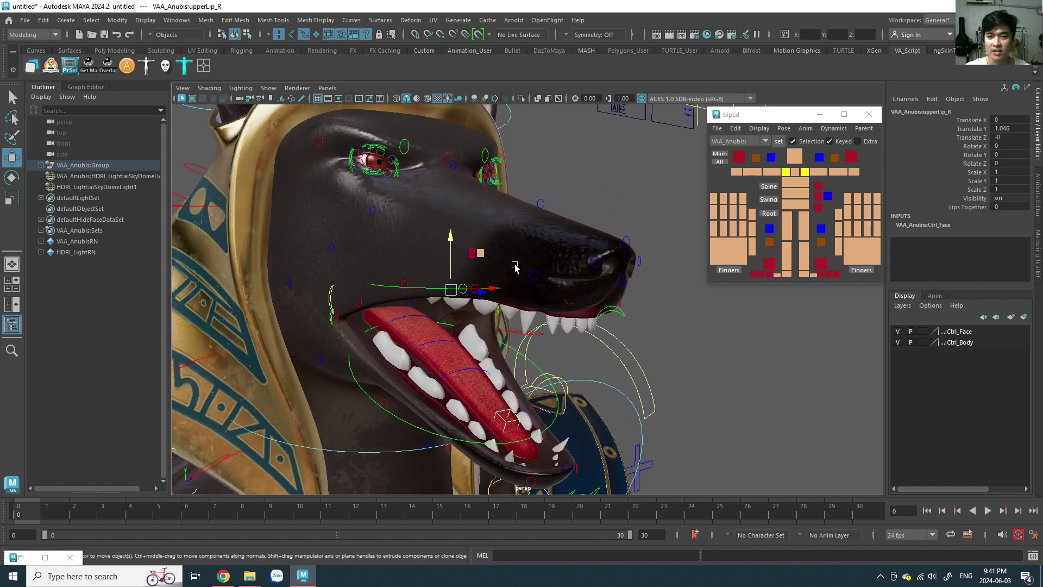
left_click(365, 307)
left_click_drag(365, 307, 374, 156)
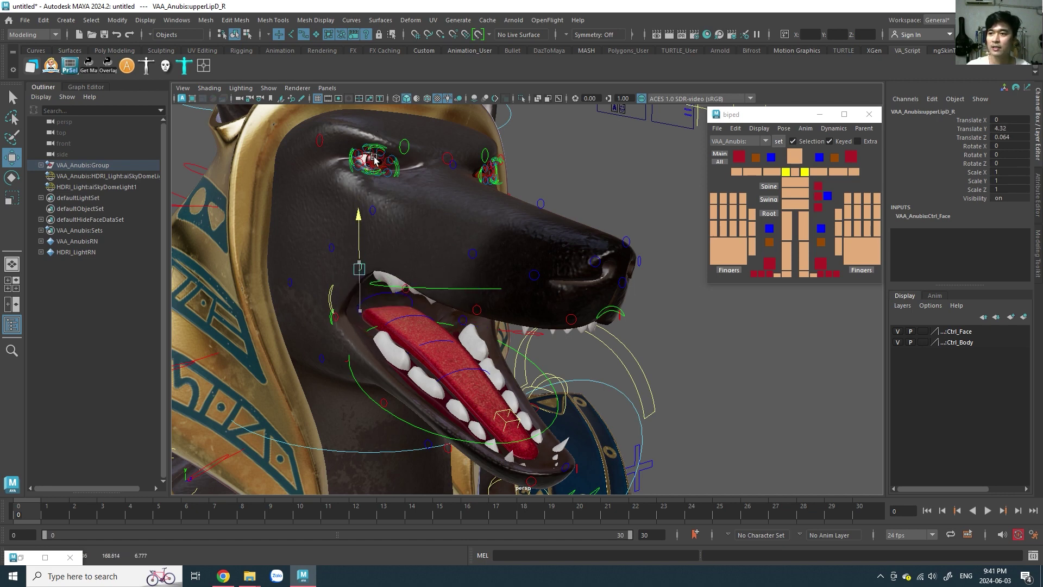
left_click_drag(374, 158, 370, 146)
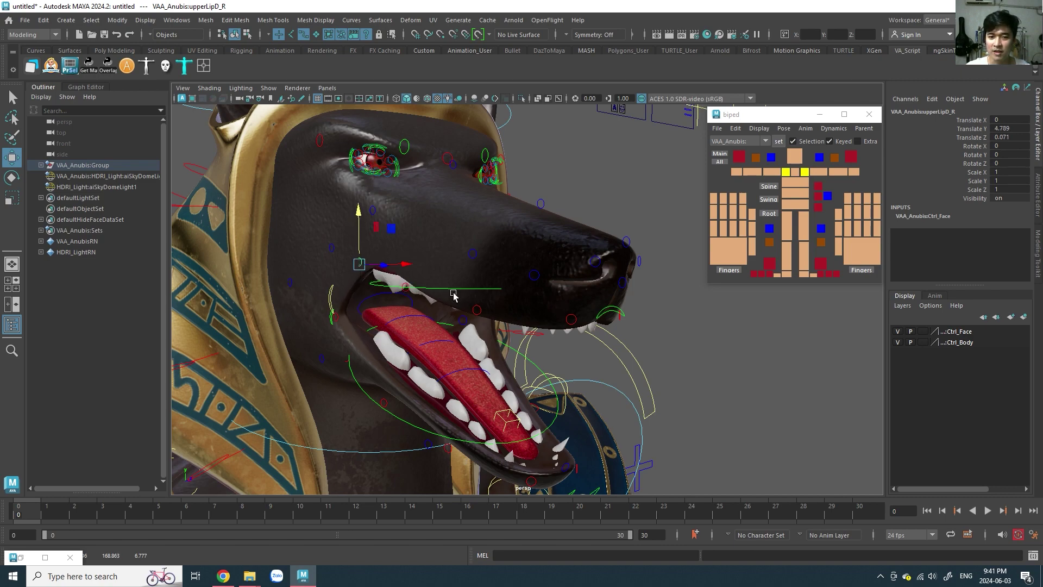
mouse_move(454, 295)
left_mouse_down("alt")
mouse_move(358, 228)
mouse_move(479, 238)
left_mouse_up("alt")
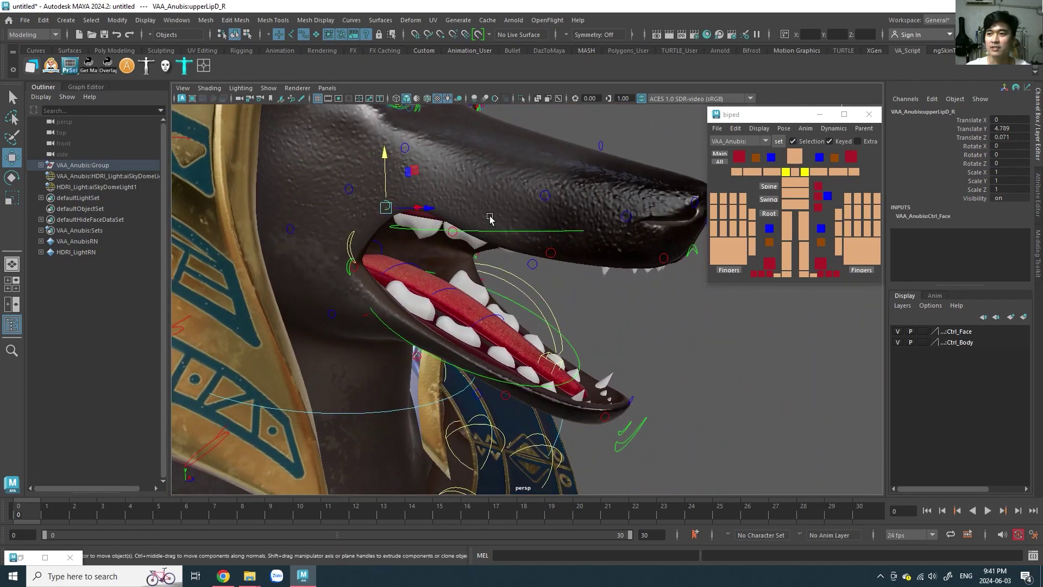
scroll(476, 268, "up", 2)
scroll(465, 280, "up", 2)
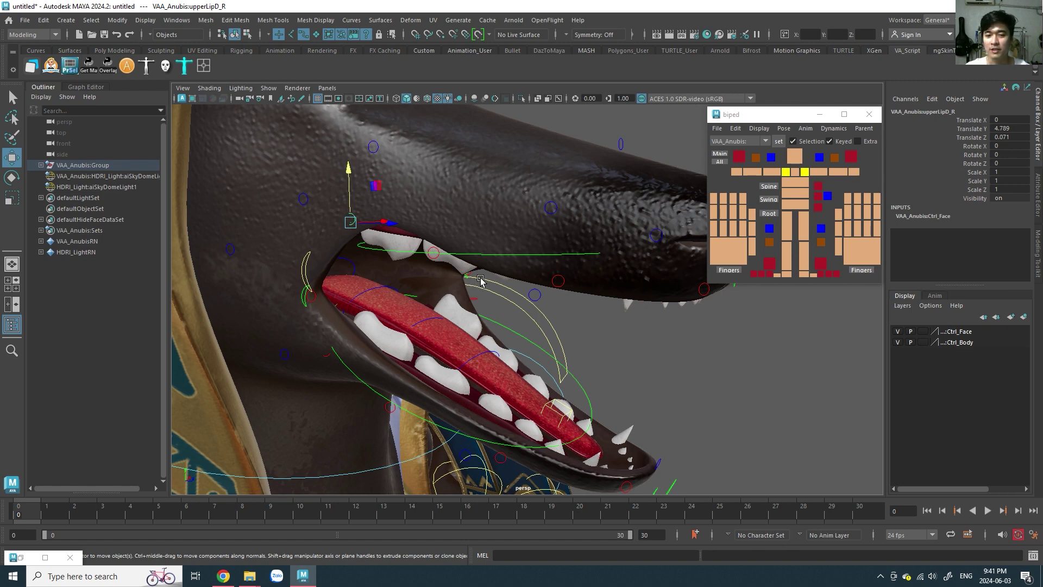
key("ctrl+z")
key("ctrl+z")
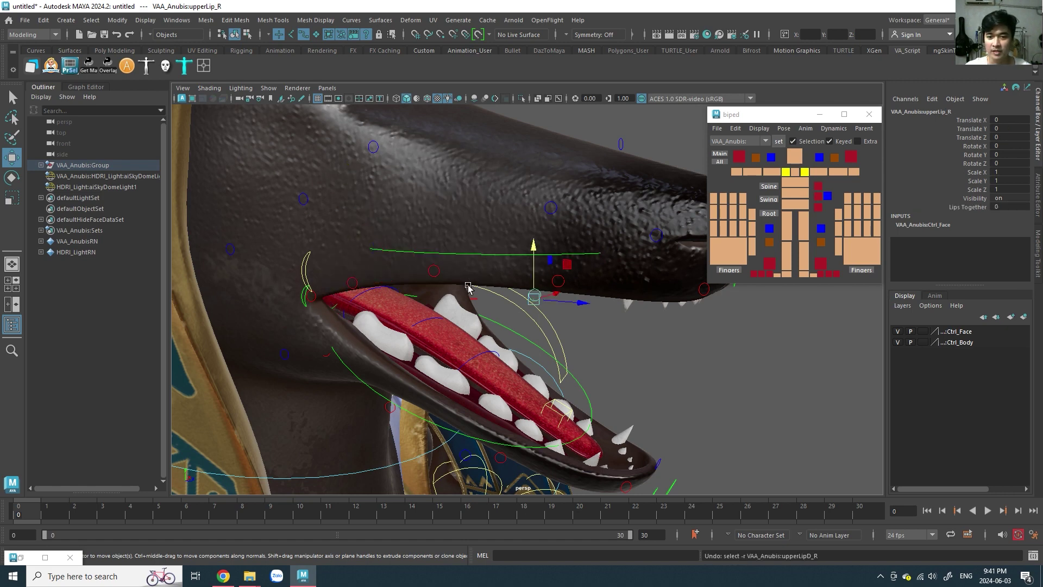
key("ctrl+z")
key("ctrl+z")
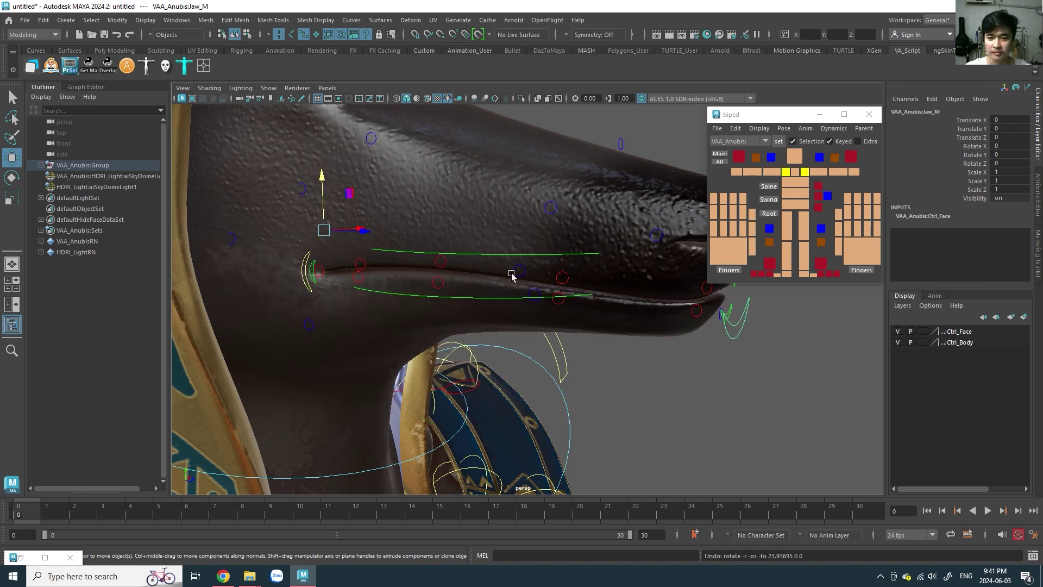
scroll(513, 275, "down", 2)
scroll(519, 335, "down", 2)
scroll(519, 334, "down", 1)
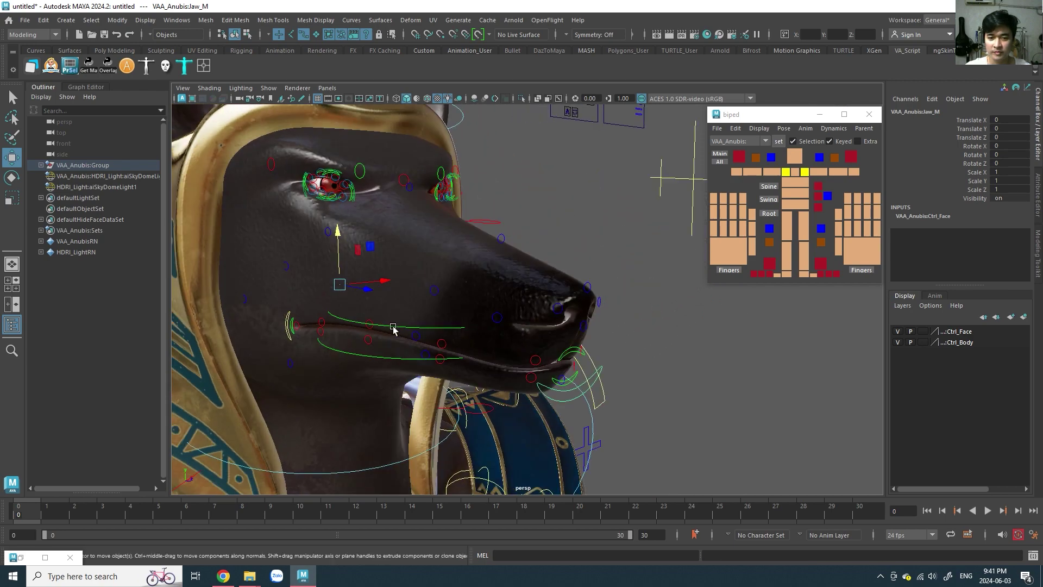
scroll(392, 328, "down", 1)
scroll(552, 294, "down", 1)
scroll(552, 293, "down", 1)
scroll(519, 290, "down", 1)
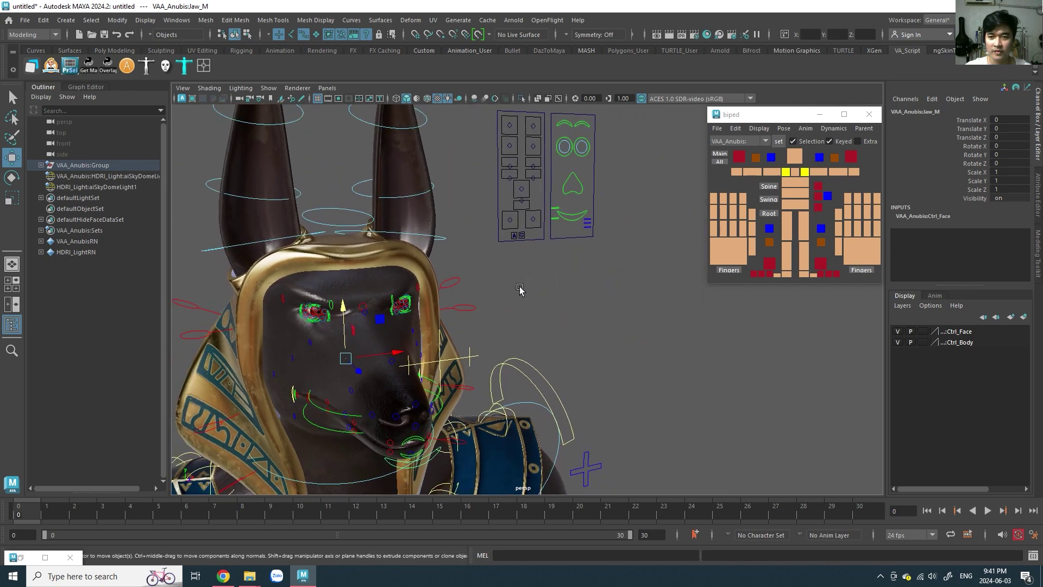
scroll(549, 228, "up", 1)
left_click_drag(591, 132, 590, 151)
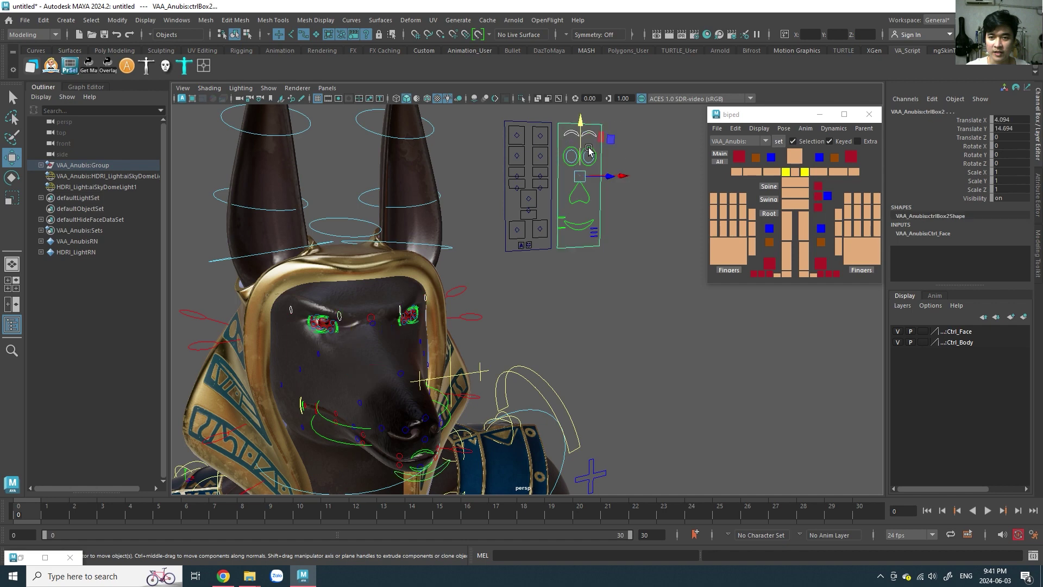
left_click(580, 132)
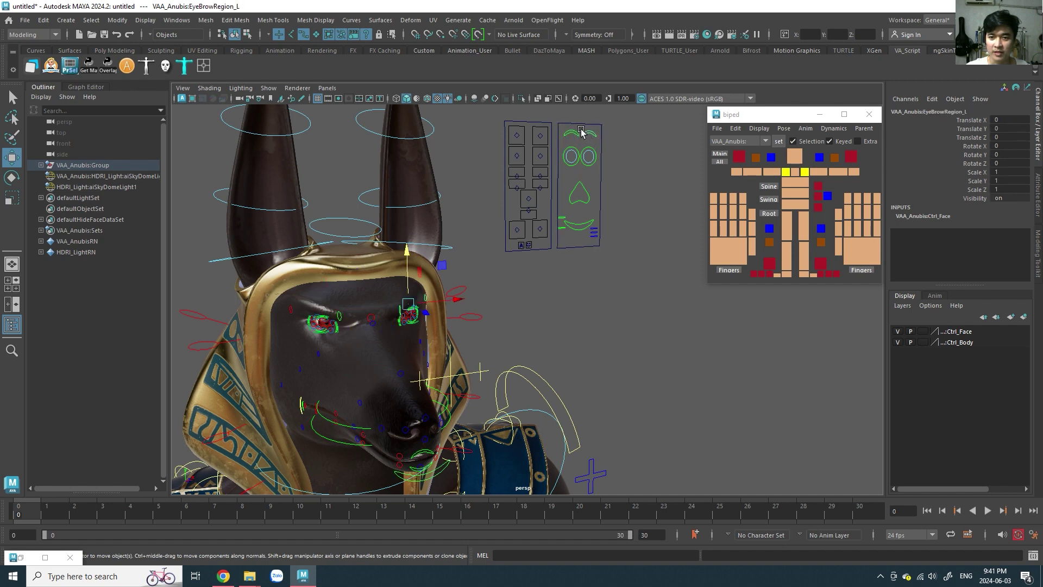
middle_click_drag(385, 273, 386, 244)
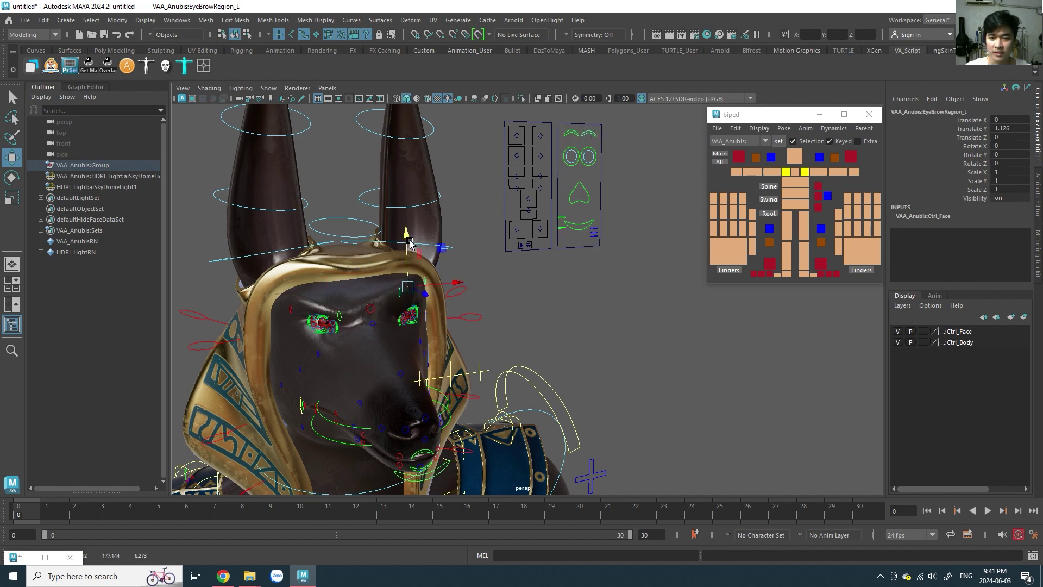
key("ctrl+z")
left_click(572, 153)
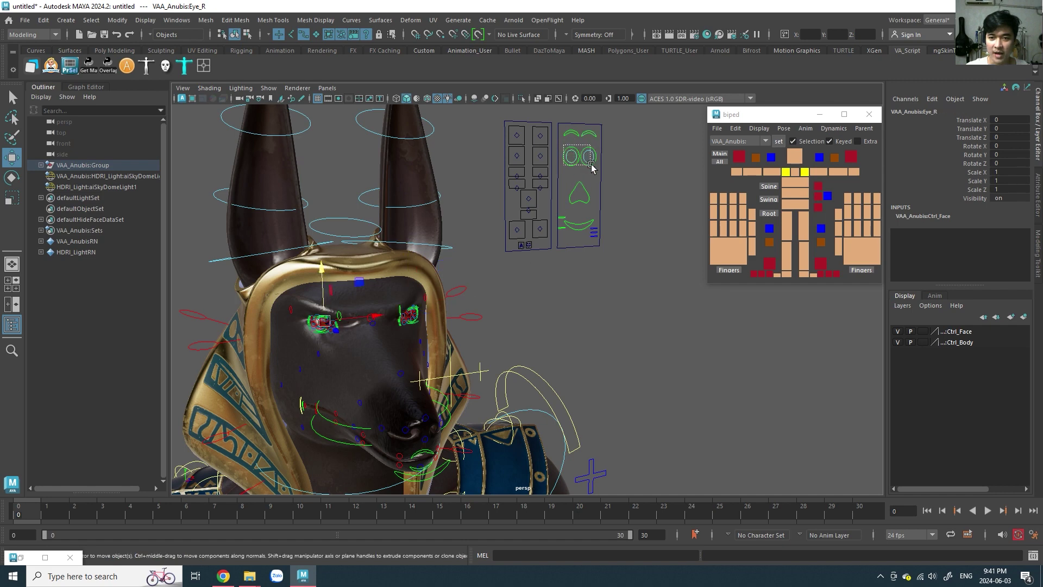
left_click_drag(591, 166, 597, 166)
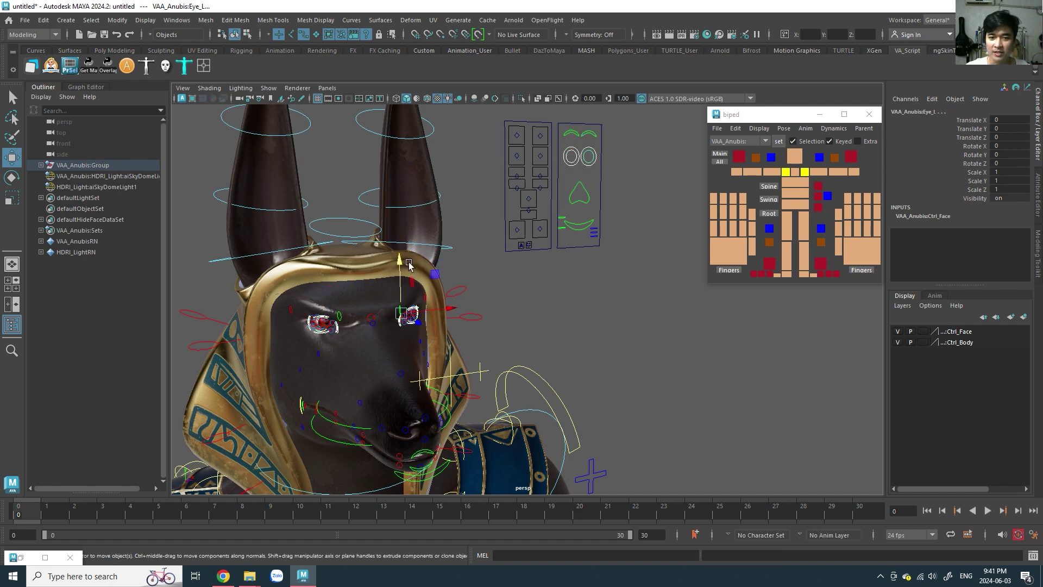
left_click_drag(399, 275, 400, 265)
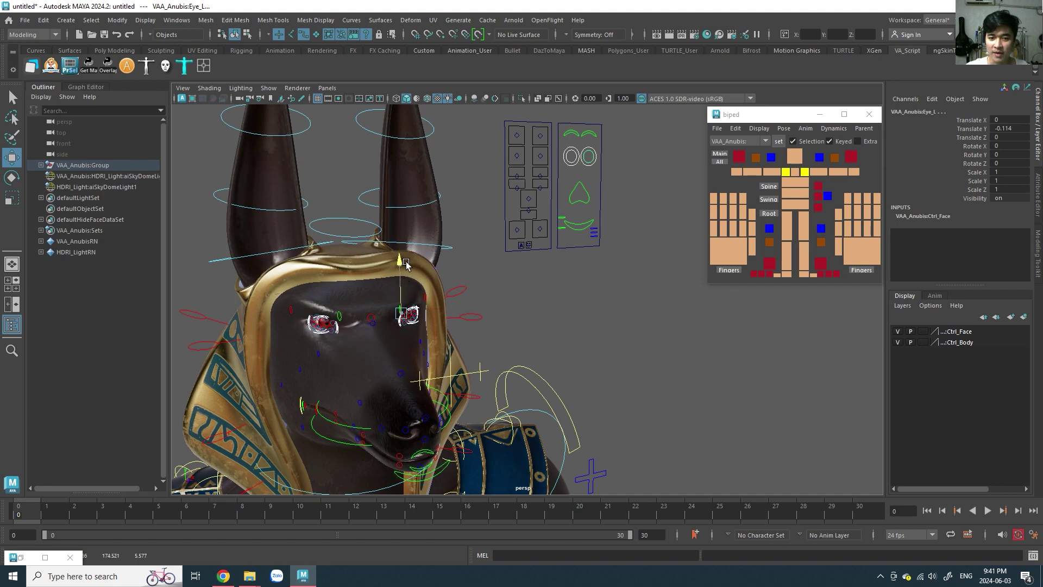
key("ctrl+z")
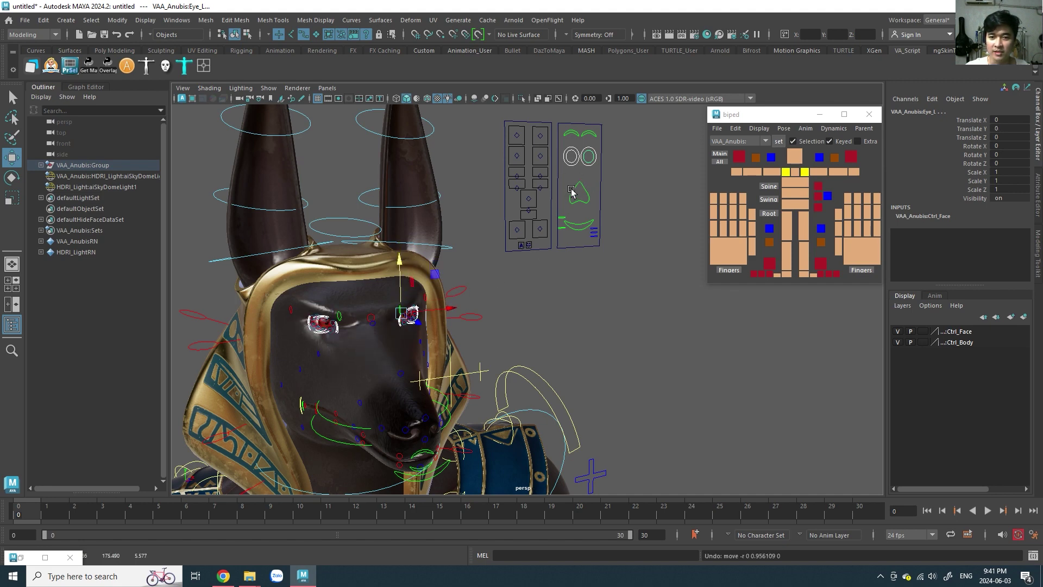
left_click(584, 196)
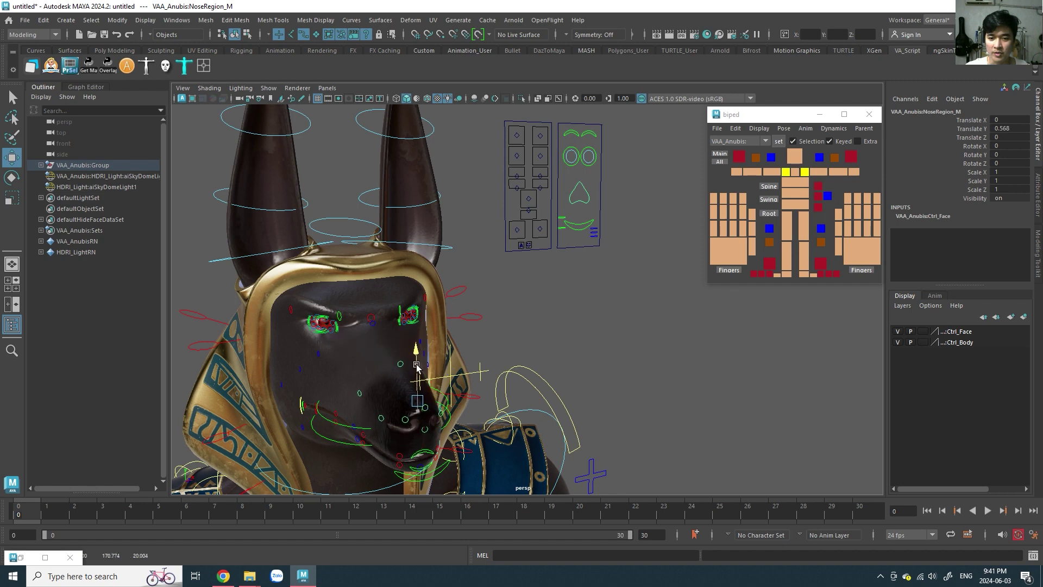
middle_click_drag(418, 364, 501, 294, "alt")
left_click_drag(500, 294, 492, 284, "alt")
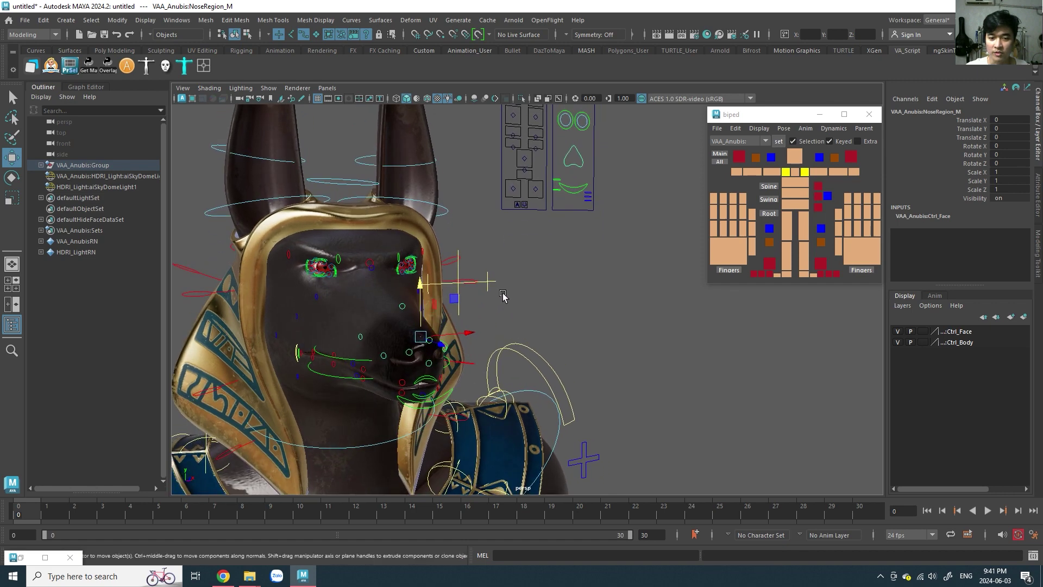
middle_click_drag(514, 285, 509, 294)
key("ctrl+z")
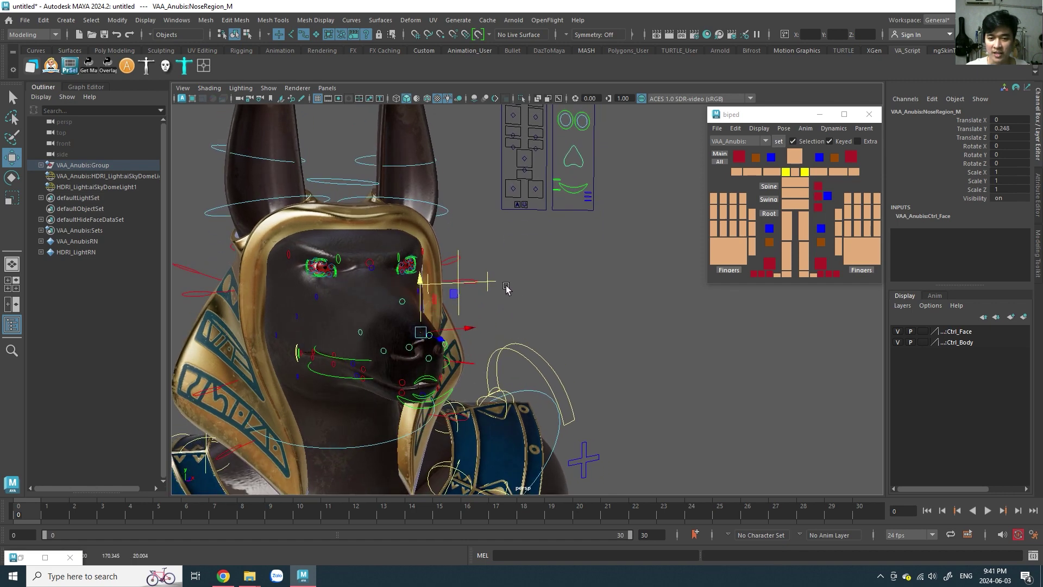
key("e")
mouse_move(432, 305)
left_mouse_down()
mouse_move(432, 323)
mouse_move(458, 315)
left_mouse_up()
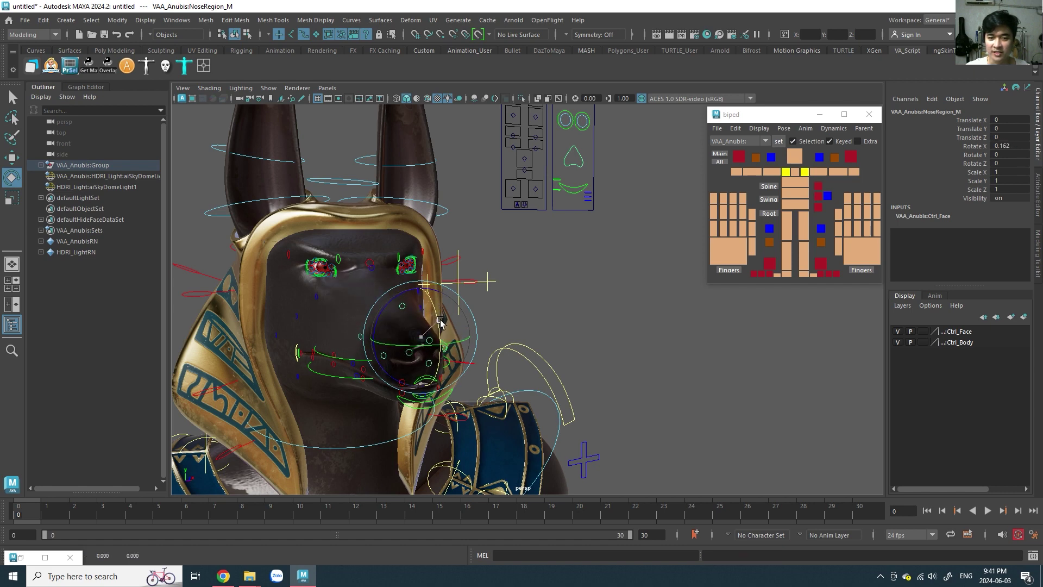
key("ctrl+z")
key("ctrl+z")
key("ctrl+z")
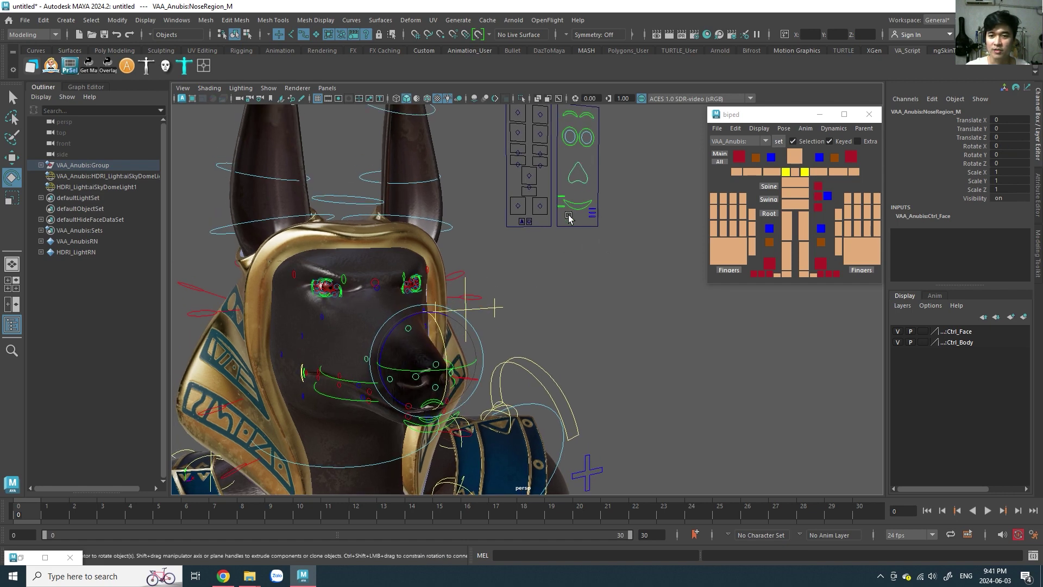
left_click(574, 214)
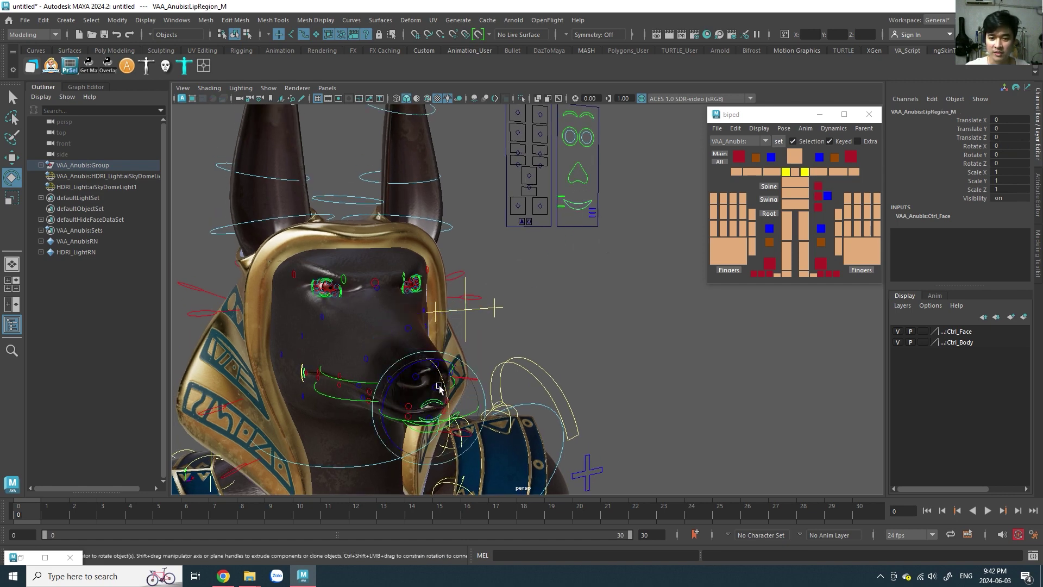
left_click_drag(445, 391, 449, 364)
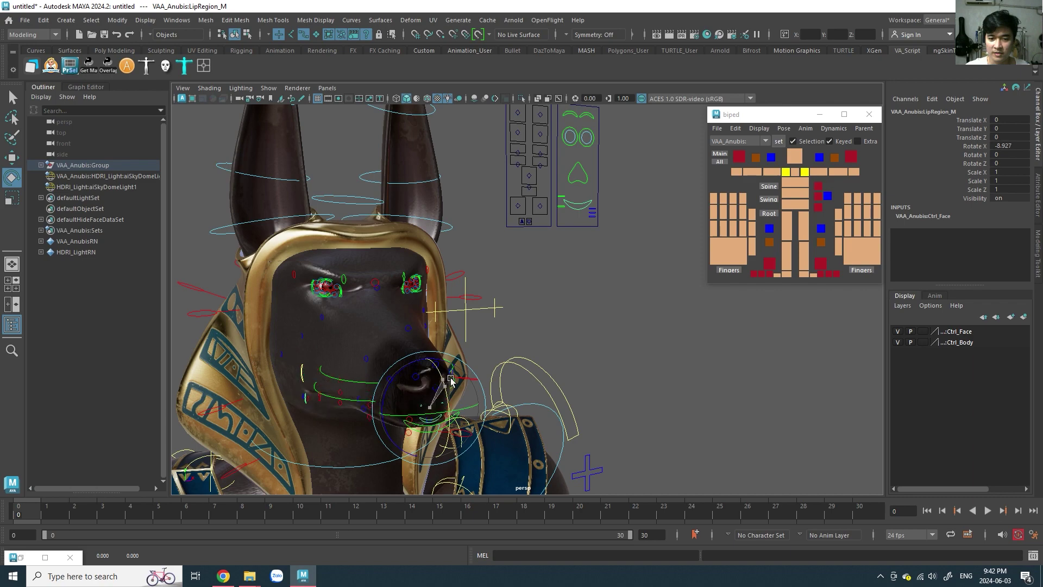
key("ctrl+z")
mouse_move(537, 302)
left_mouse_down("alt")
mouse_move(433, 273)
mouse_move(446, 229)
mouse_move(445, 249)
mouse_move(496, 296)
mouse_move(542, 283)
left_mouse_up("alt")
key("w")
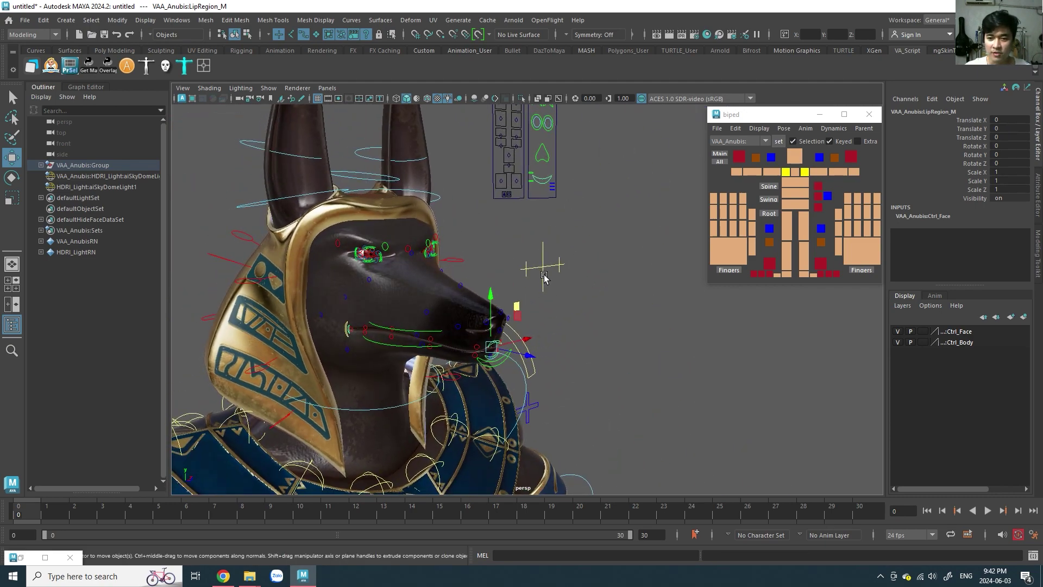
Test the eye aim by moving the central eye-aim control down and back to eye level.
left_click(544, 278)
left_click_drag(535, 328, 526, 342, "alt")
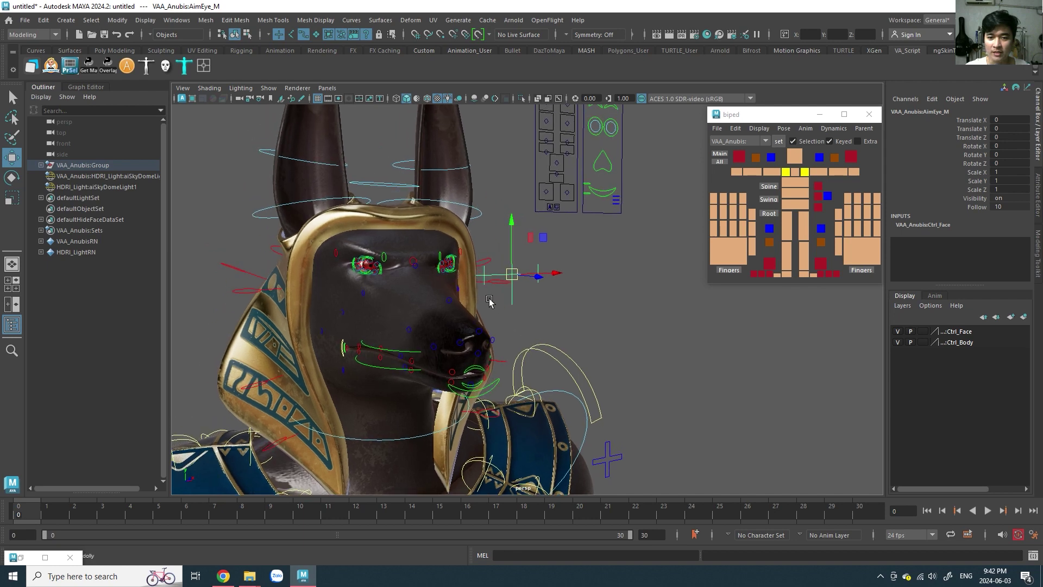
left_click_drag(489, 302, 502, 299, "alt")
mouse_move(508, 239)
left_mouse_down()
mouse_move(517, 390)
mouse_move(517, 228)
left_mouse_up()
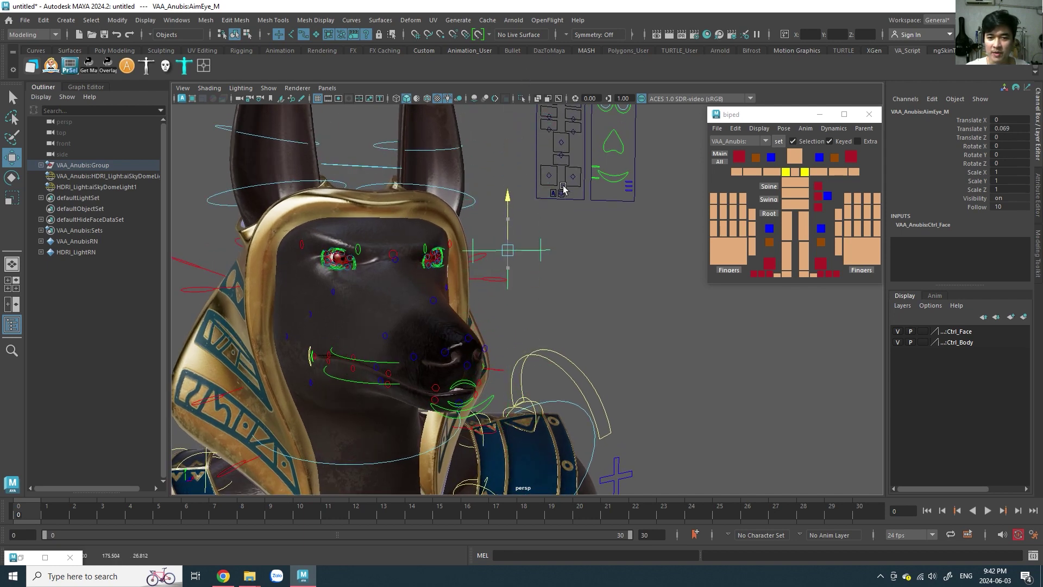
mouse_move(564, 188)
middle_mouse_down()
mouse_move(566, 99)
mouse_move(542, 348)
mouse_move(535, 279)
middle_mouse_up()
Shift the left eye-aim target sideways, undo it, and orbit to show the whole body.
left_click(536, 279)
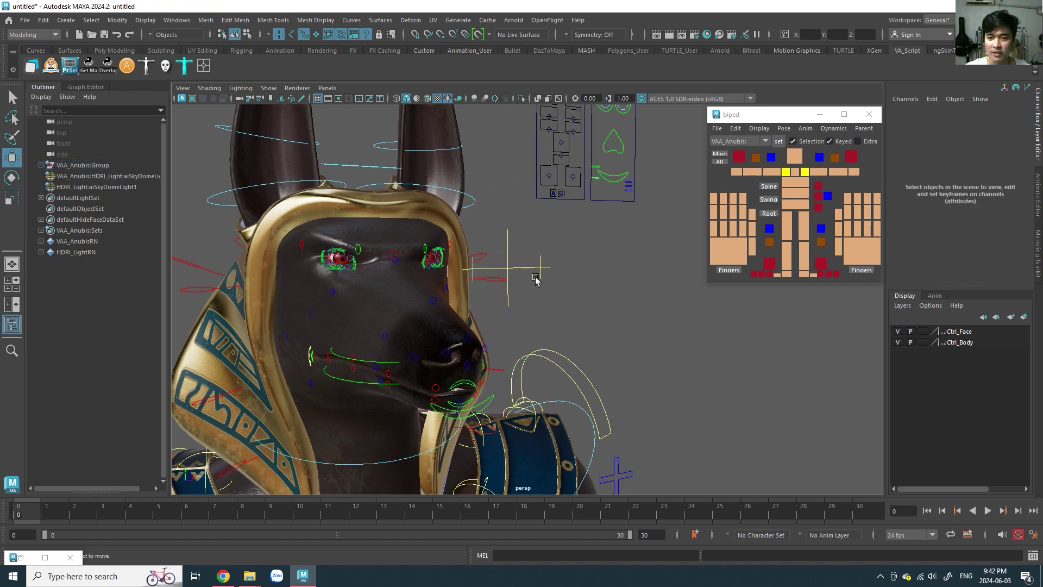
middle_click_drag(684, 269, 512, 282)
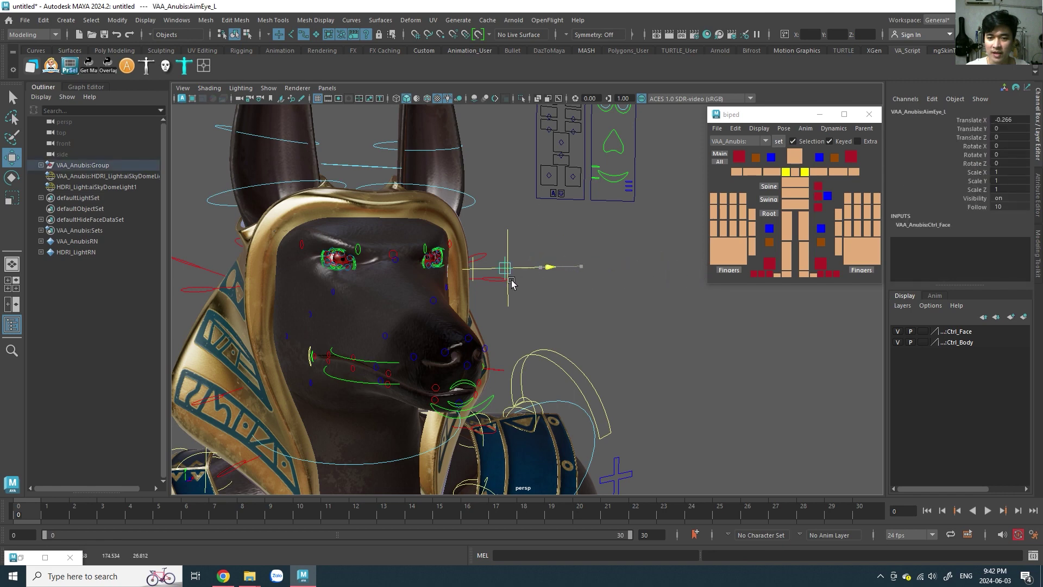
key("ctrl+z")
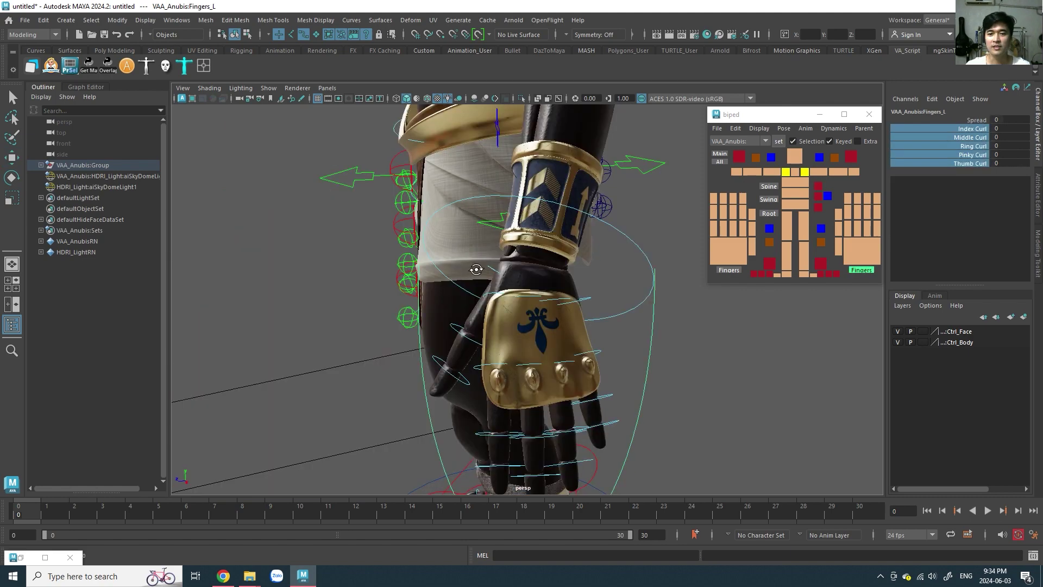
mouse_move(559, 235)
left_mouse_down("alt")
mouse_move(464, 243)
mouse_move(454, 273)
mouse_move(430, 258)
left_mouse_up("alt")
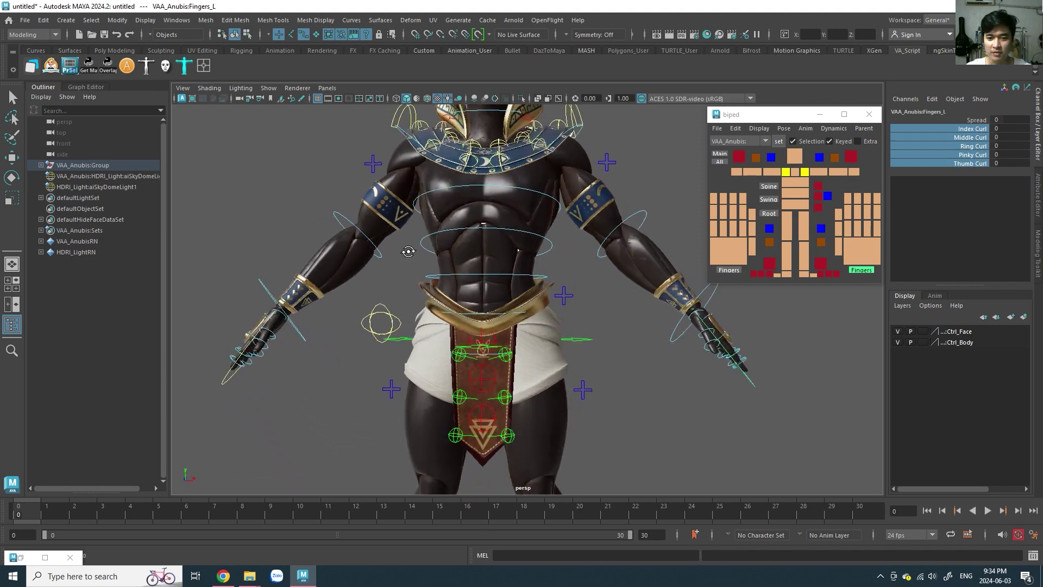
left_click_drag(429, 258, 446, 293, "alt")
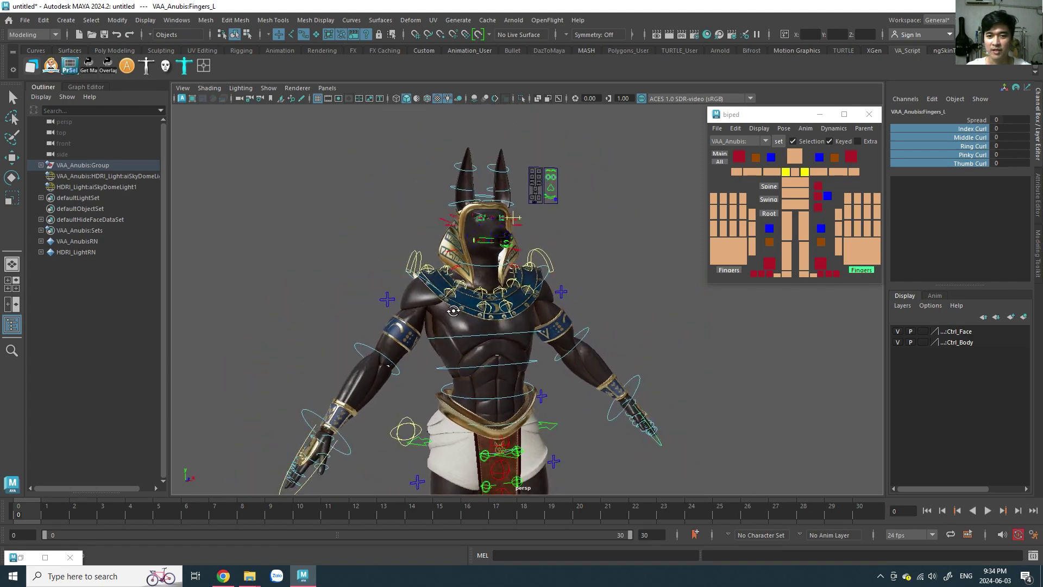
middle_click_drag(445, 294, 461, 316, "alt")
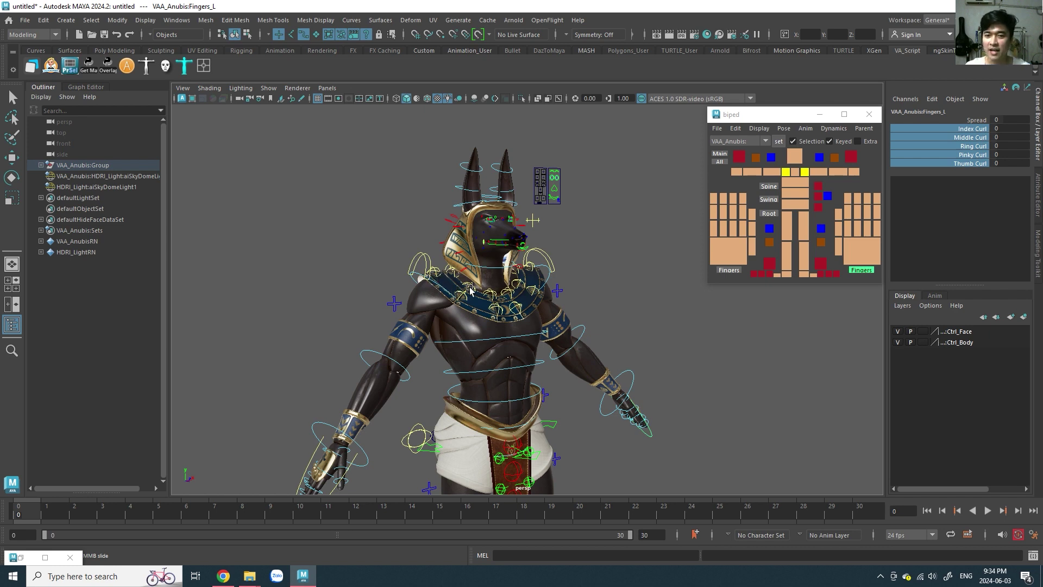
left_click_drag(470, 290, 523, 291, "alt")
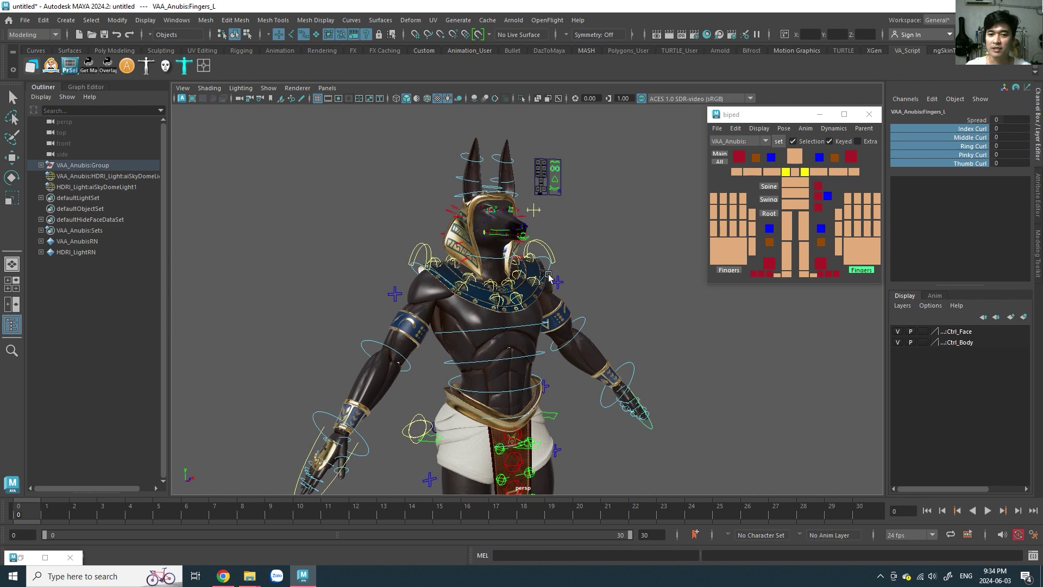
middle_click_drag(542, 289, 527, 260, "alt")
mouse_move(527, 260)
left_mouse_down("alt")
mouse_move(476, 283)
mouse_move(520, 289)
left_mouse_up("alt")
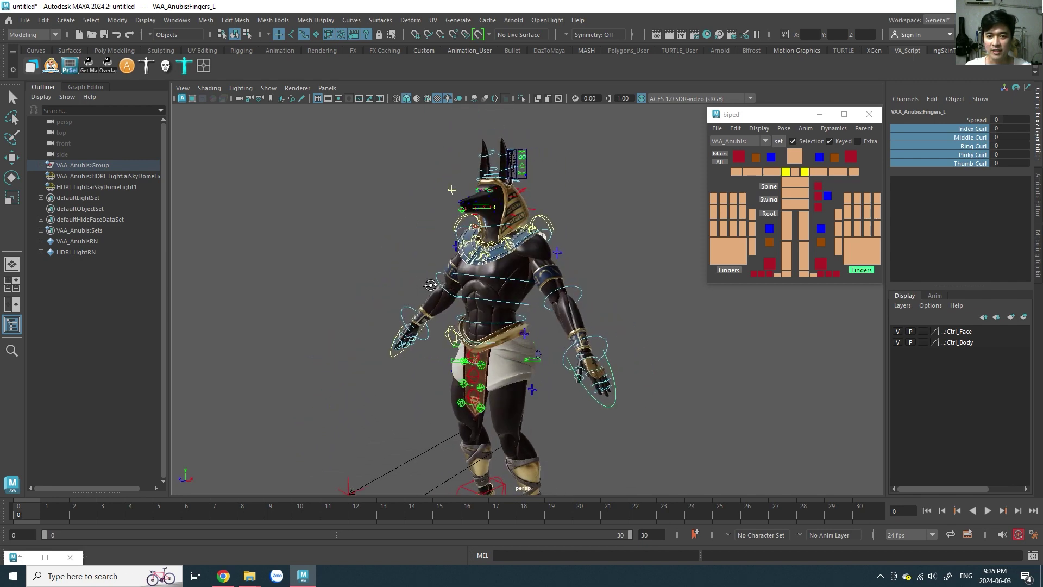
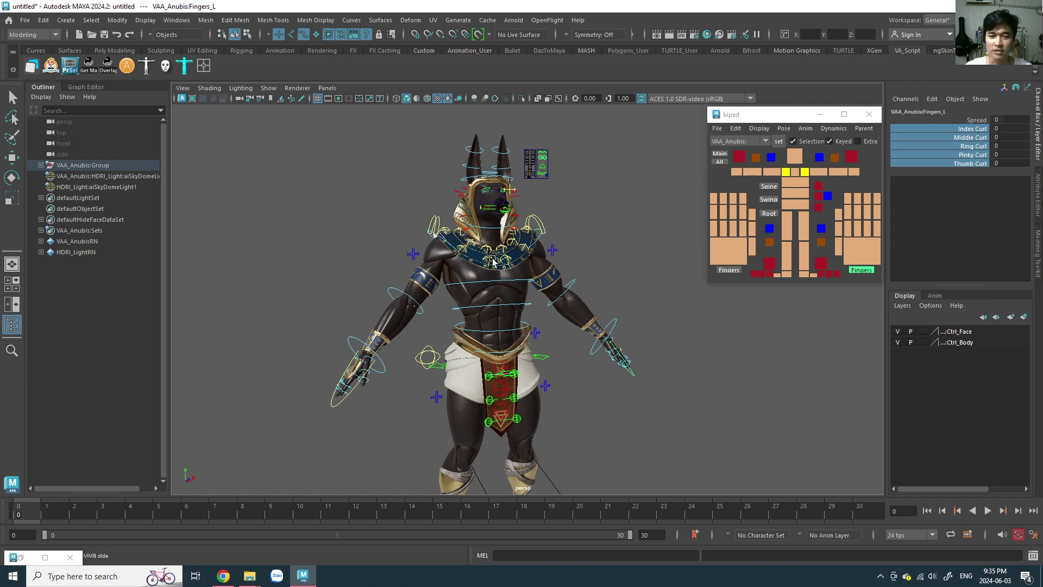
scroll(493, 261, "up", 3)
scroll(492, 261, "down", 3)
middle_click_drag(493, 261, 499, 242, "alt")
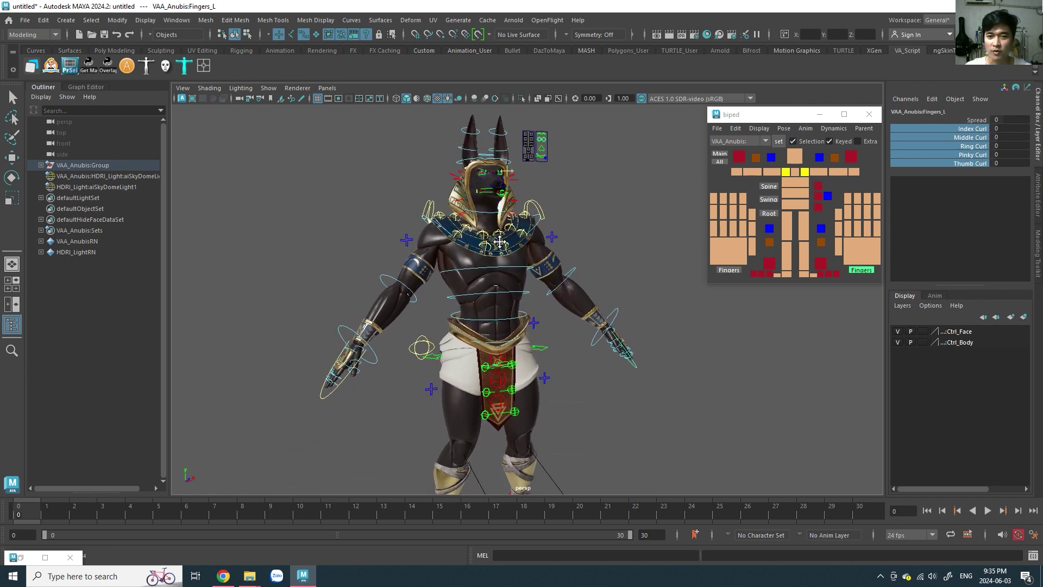
scroll(499, 242, "up", 4)
mouse_move(509, 312)
middle_mouse_down("alt")
mouse_move(511, 326)
mouse_move(511, 296)
middle_mouse_up("alt")
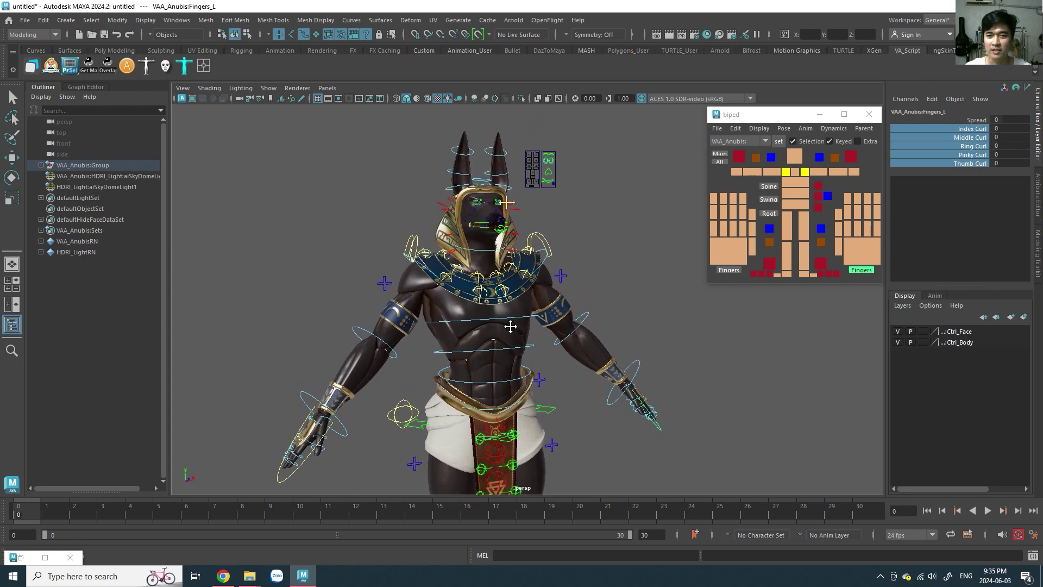
scroll(512, 297, "down", 2)
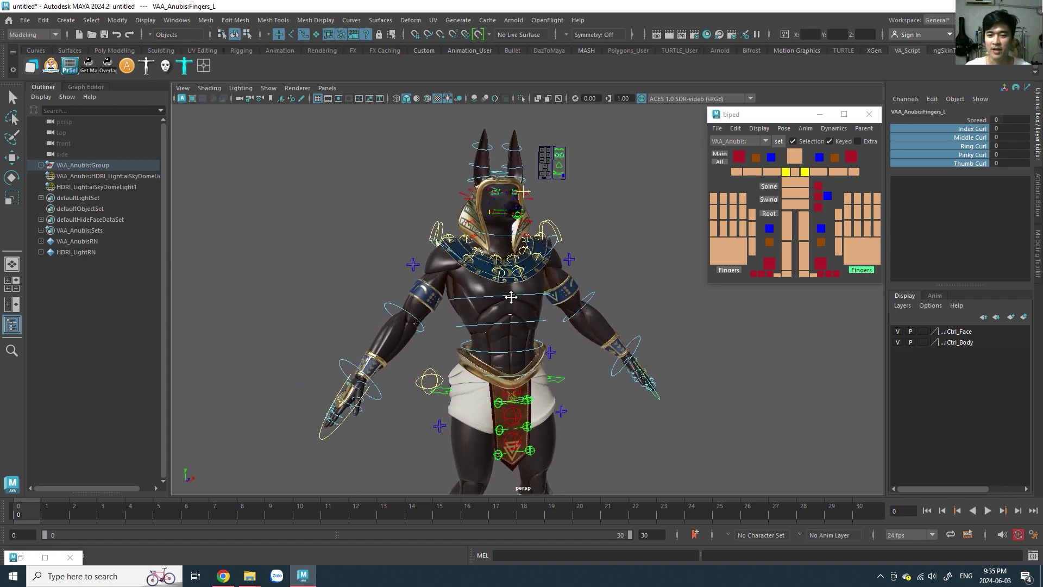
mouse_move(511, 297)
left_mouse_down("alt")
mouse_move(636, 302)
mouse_move(497, 306)
left_mouse_up("alt")
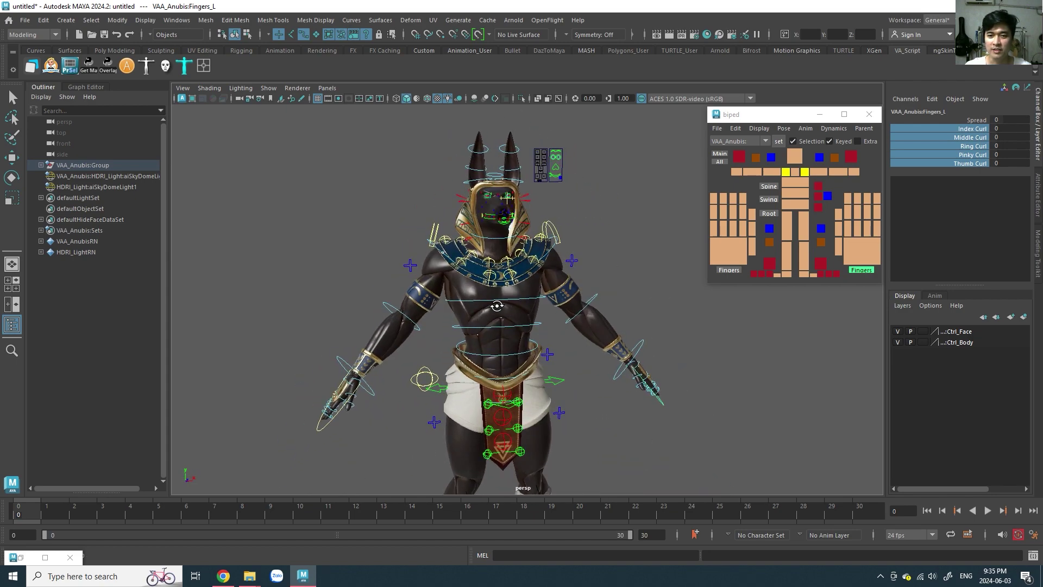
middle_click_drag(497, 306, 496, 310, "alt")
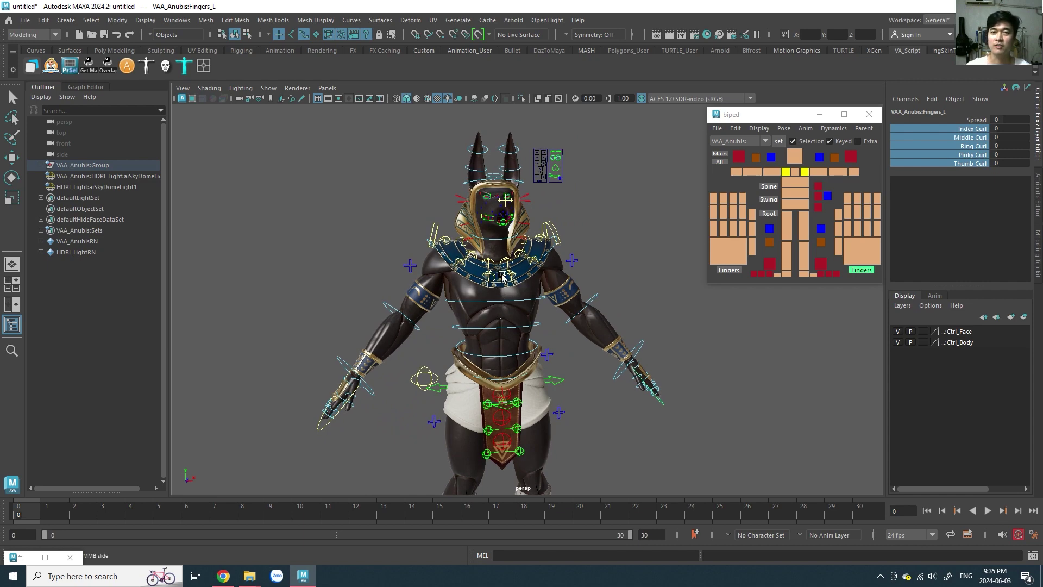
left_click_drag(505, 290, 539, 279, "alt")
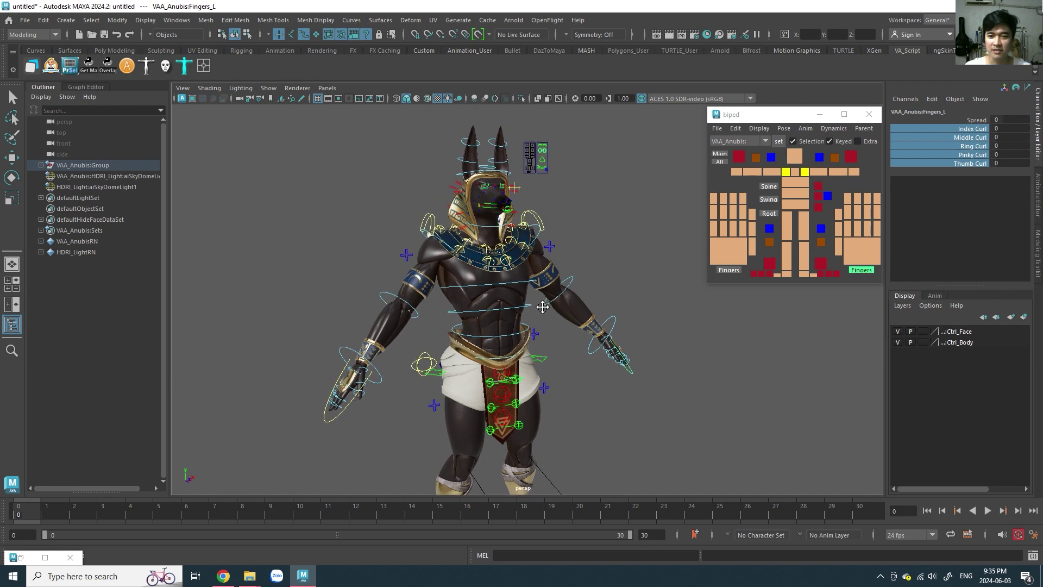
right_click_drag(541, 270, 524, 260, "alt")
left_click_drag(524, 260, 508, 265, "alt")
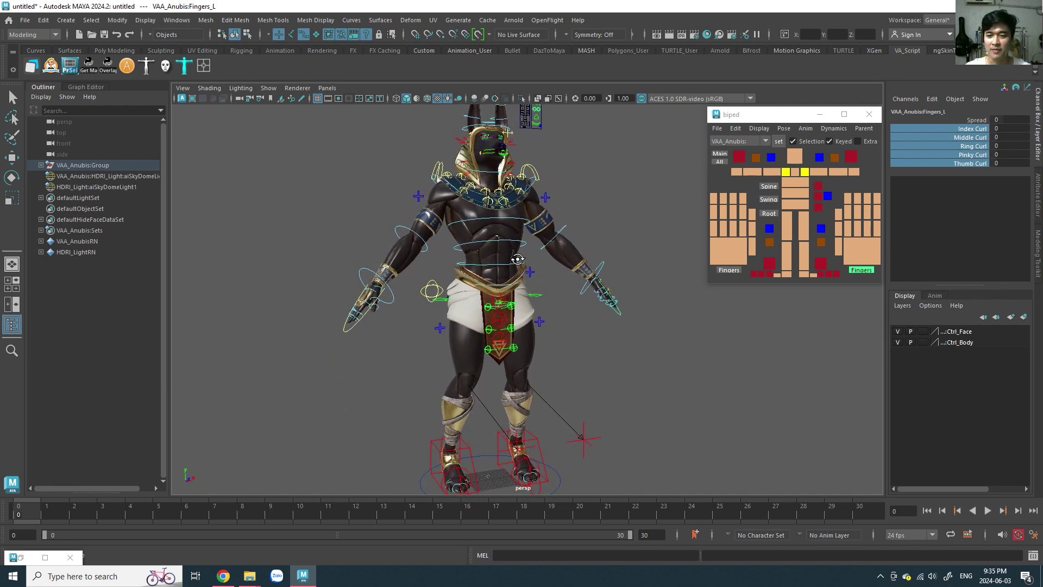
right_click_drag(509, 265, 505, 268, "alt")
middle_click_drag(504, 268, 522, 367, "alt")
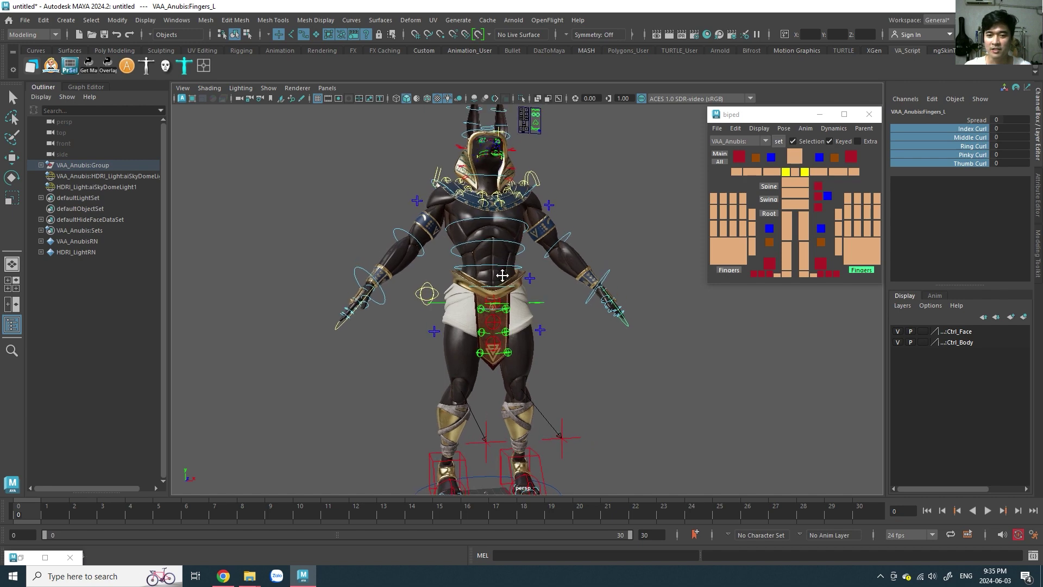